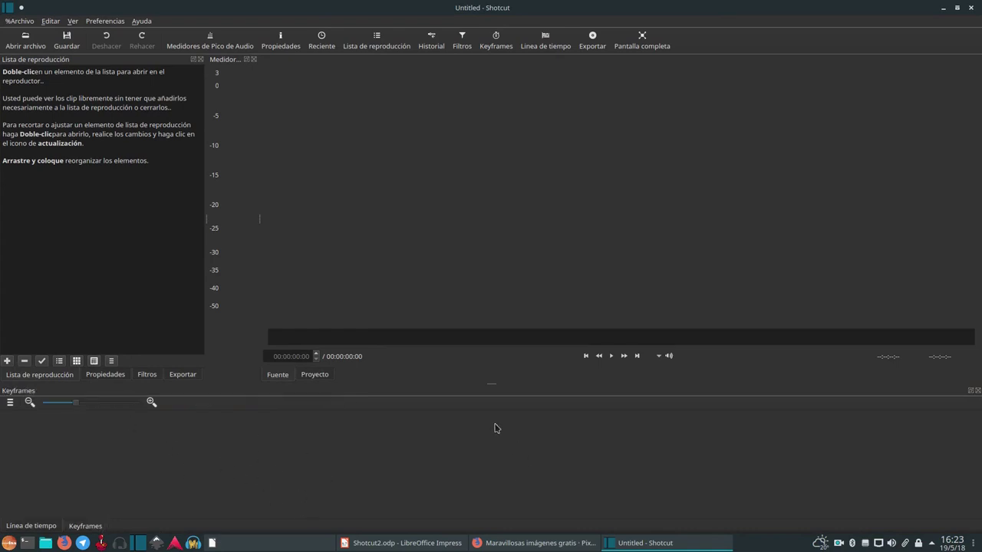
Check the installed Shotcut version in the program's About information and close it
left_click(140, 21)
left_click(203, 88)
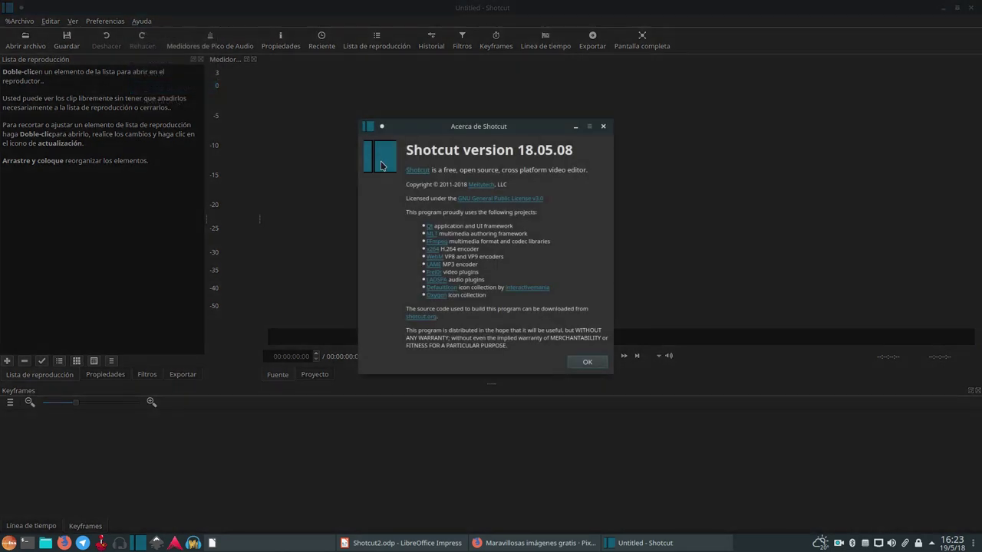
left_click_drag(505, 127, 418, 100)
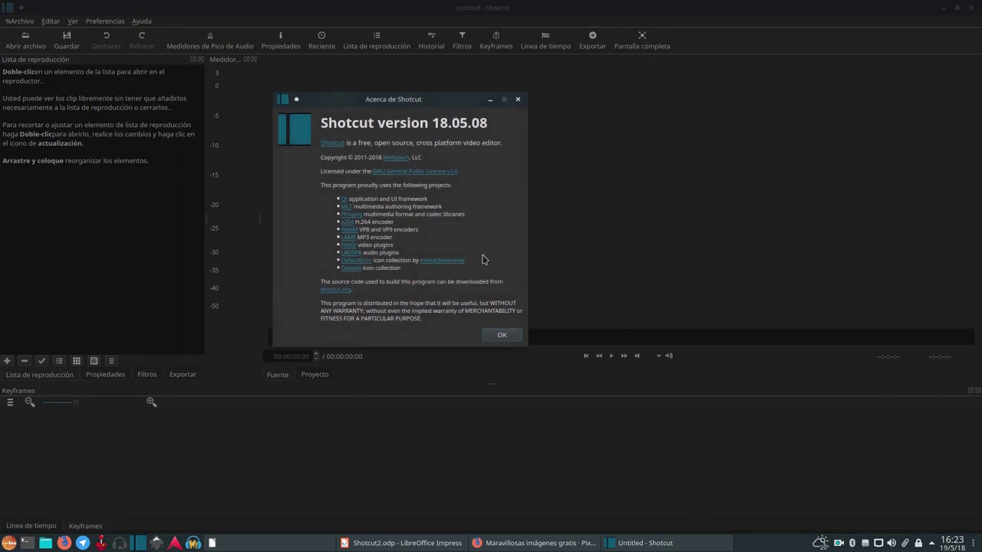
left_click_drag(403, 100, 491, 125)
left_click_drag(431, 115, 484, 123)
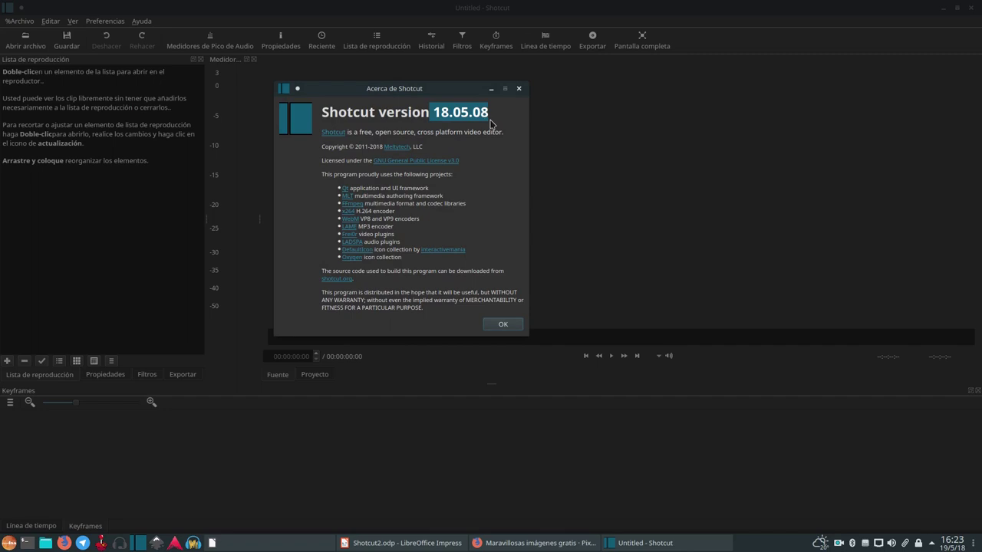
left_click(518, 88)
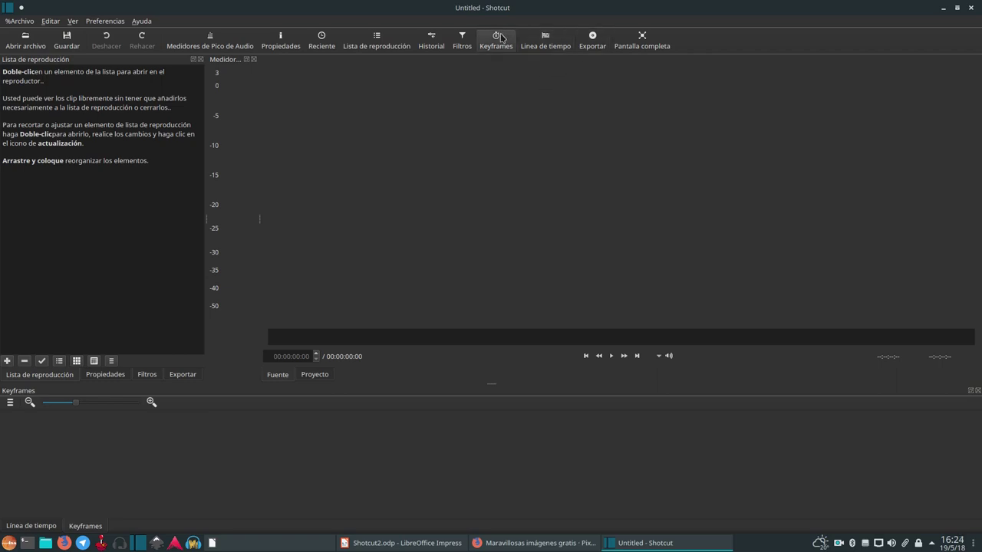
Close and reopen the Keyframes panel, and dock it side by side with the timeline
left_click(978, 391)
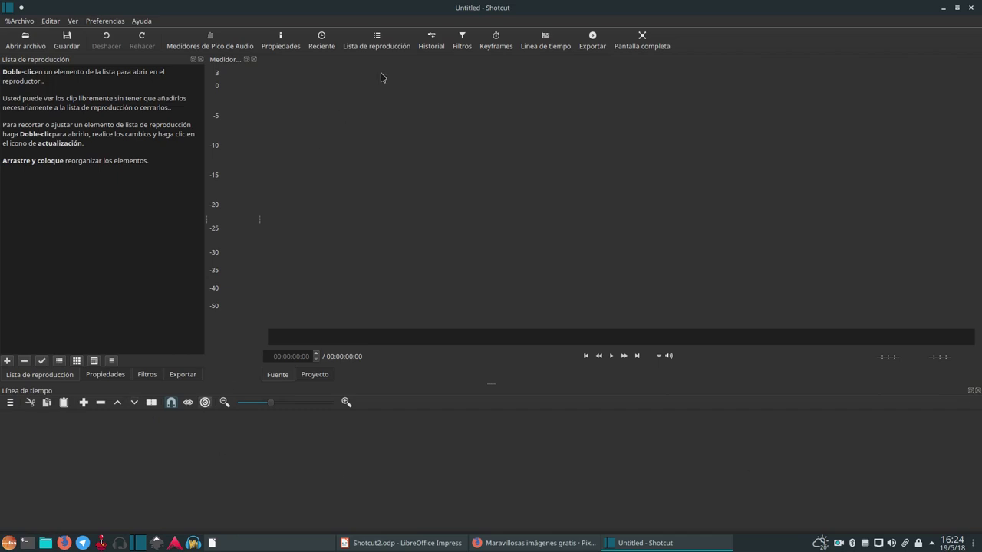
left_click(495, 42)
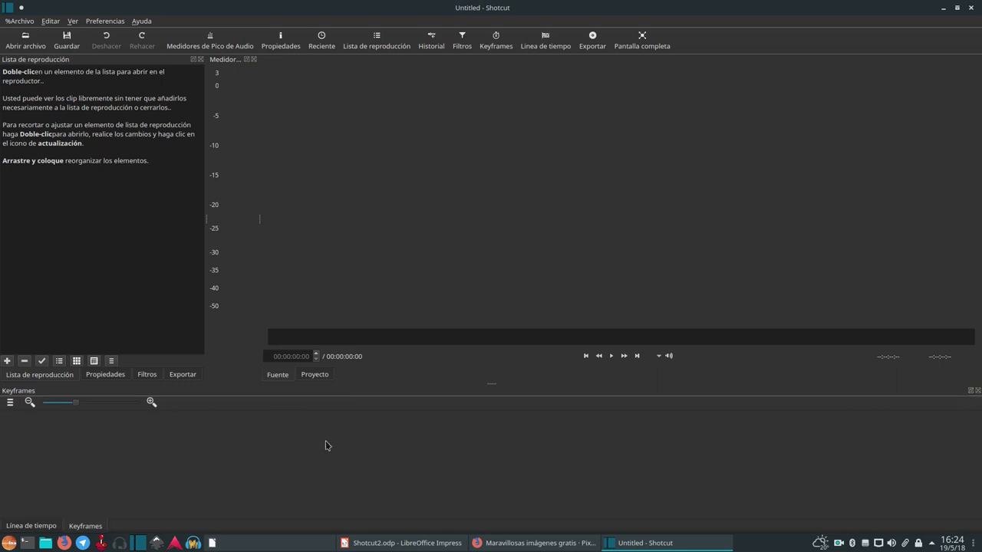
left_click(971, 393)
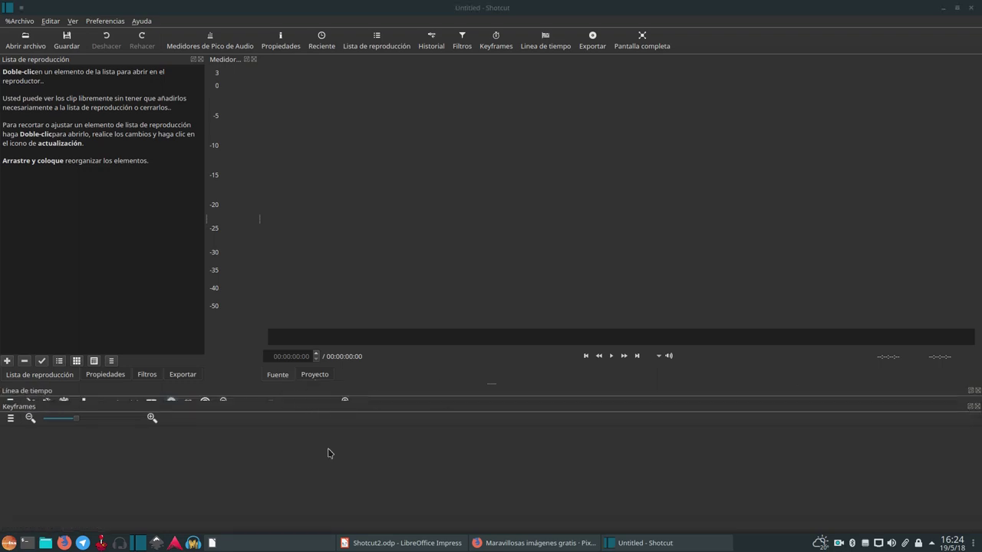
left_click_drag(2, 426, 514, 495)
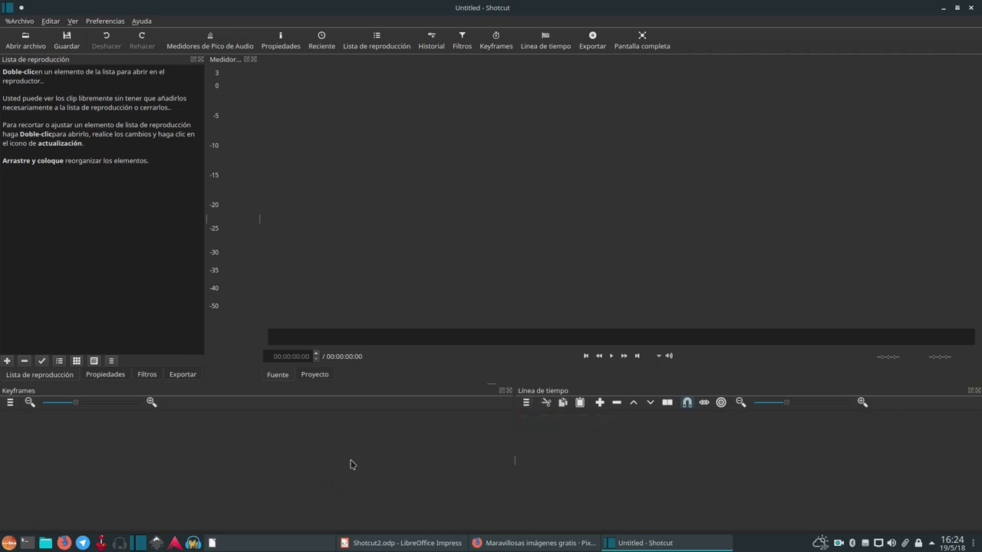
Stack the Keyframes and timeline panels as tabs in one area, with the timeline placed first and shown
left_click_drag(371, 393, 644, 447)
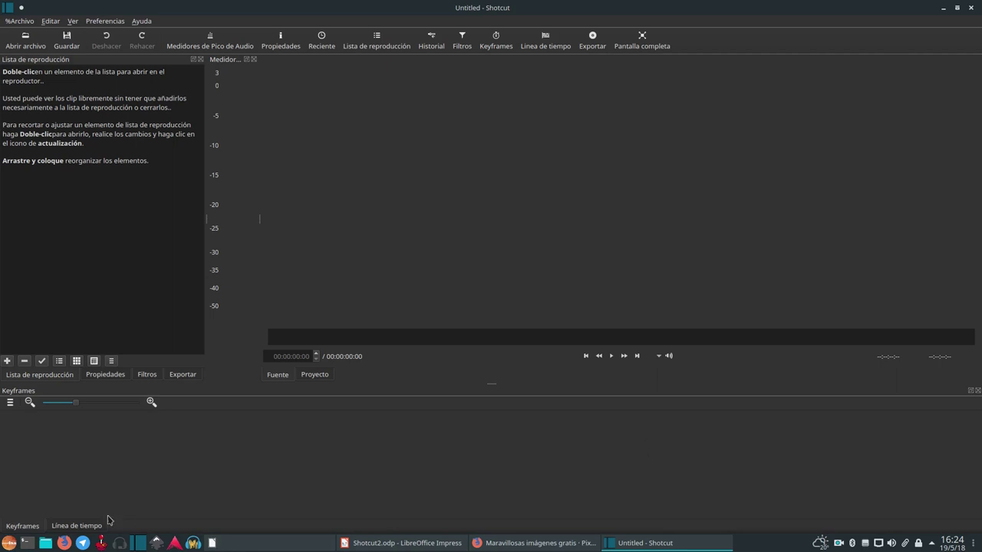
left_click(61, 526)
left_click_drag(59, 526, 2, 526)
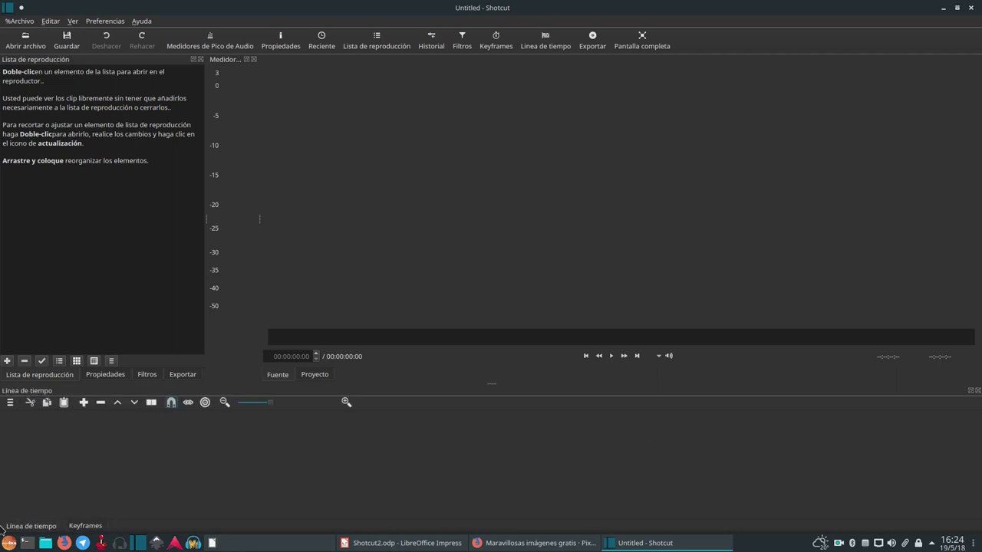
left_click(88, 527)
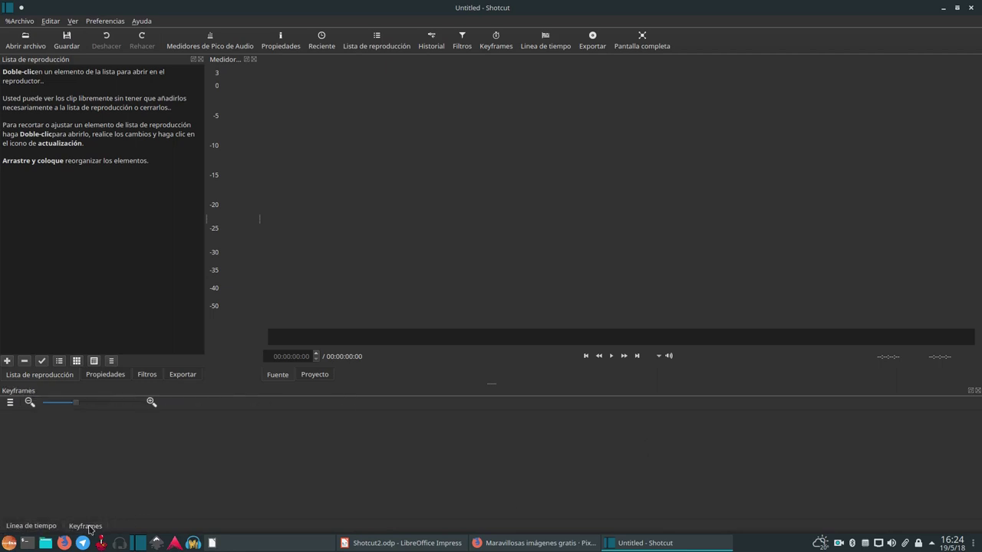
left_click(42, 528)
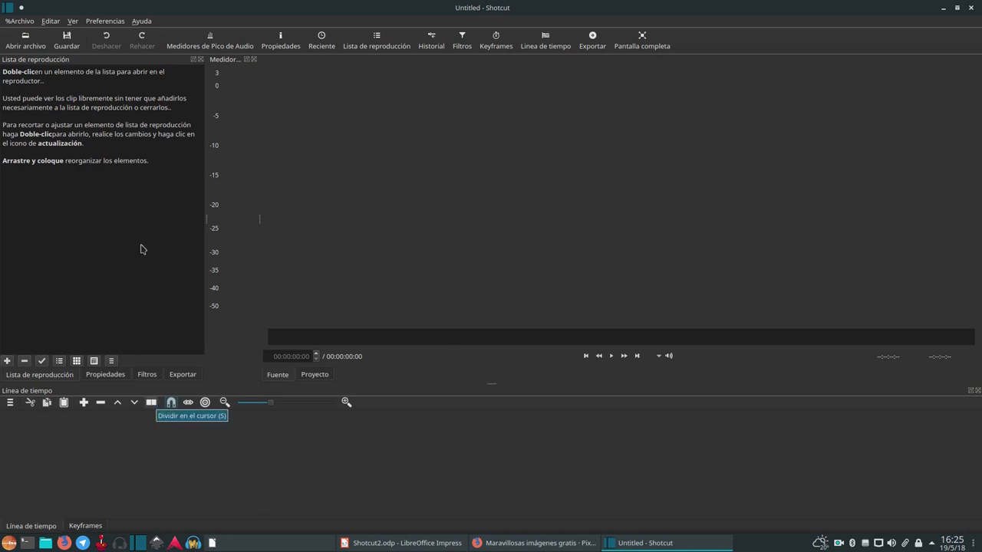
Switch to Dolphin and add all nine media files from the Descargas/Shotcut folder to Shotcut's playlist
left_click(46, 543)
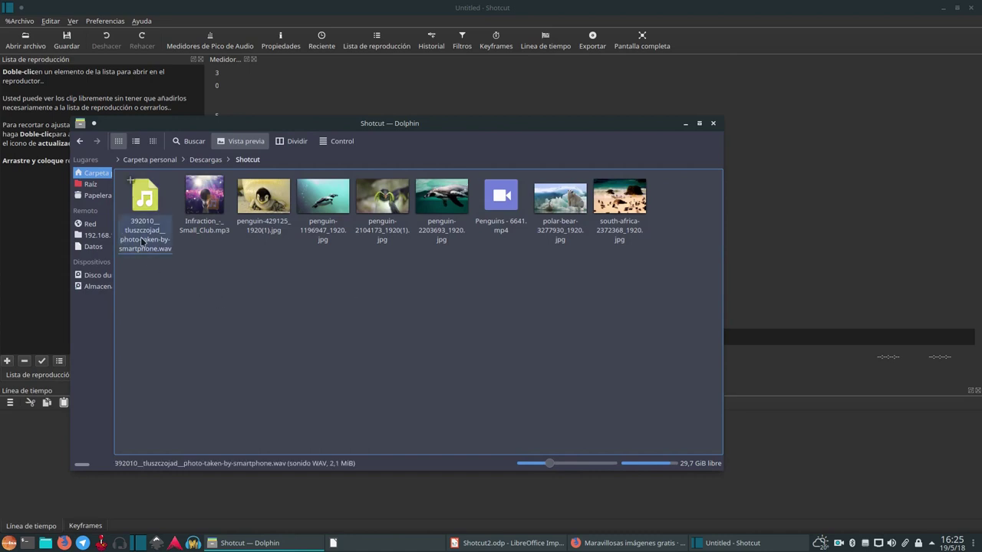
left_click(145, 204)
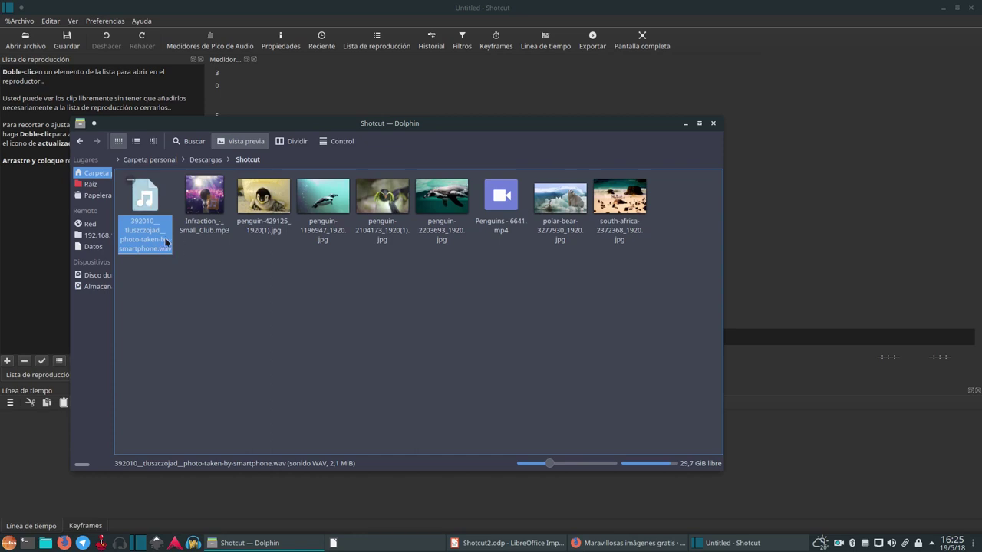
left_click(432, 338)
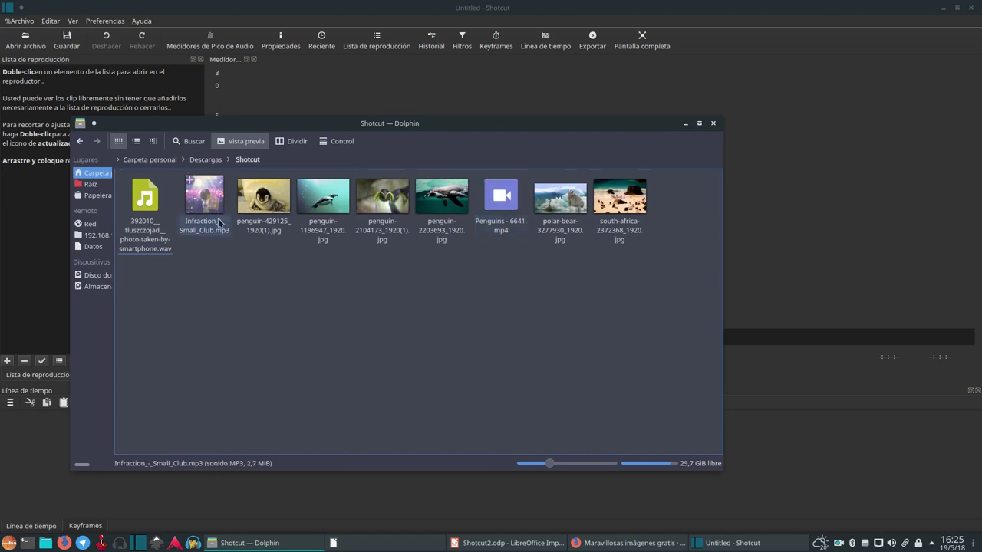
left_click(204, 201)
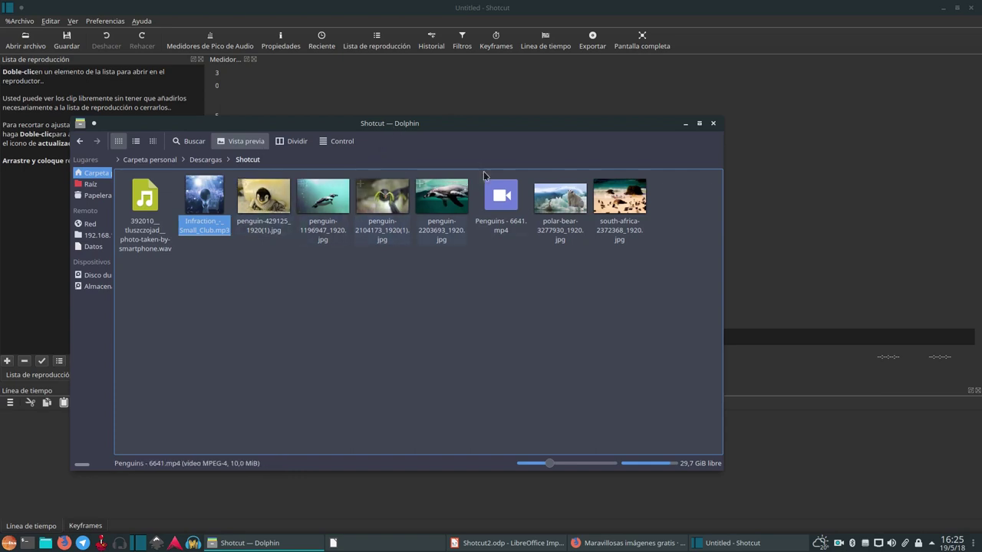
left_click_drag(402, 129, 653, 121)
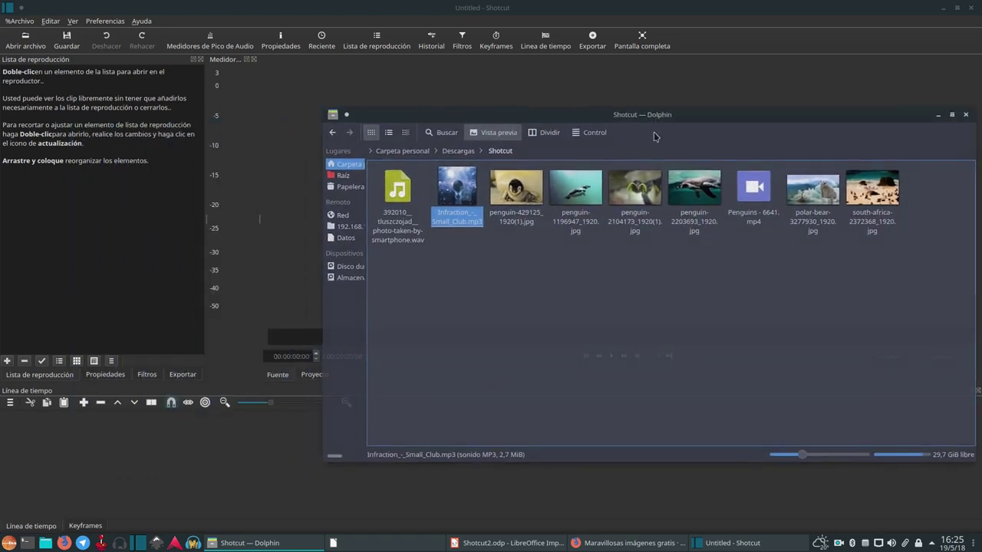
left_click_drag(926, 173, 401, 283)
left_click_drag(407, 228, 84, 191)
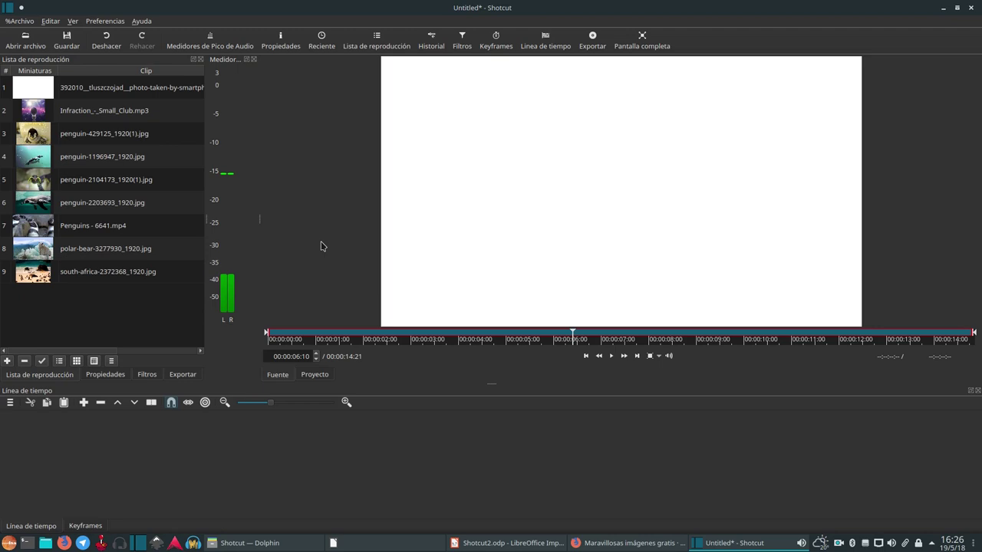
Open Infraction_-_Small_Club.mp3 from the playlist in the player, play a short portion and pause it
left_click(146, 115)
double_click(126, 107)
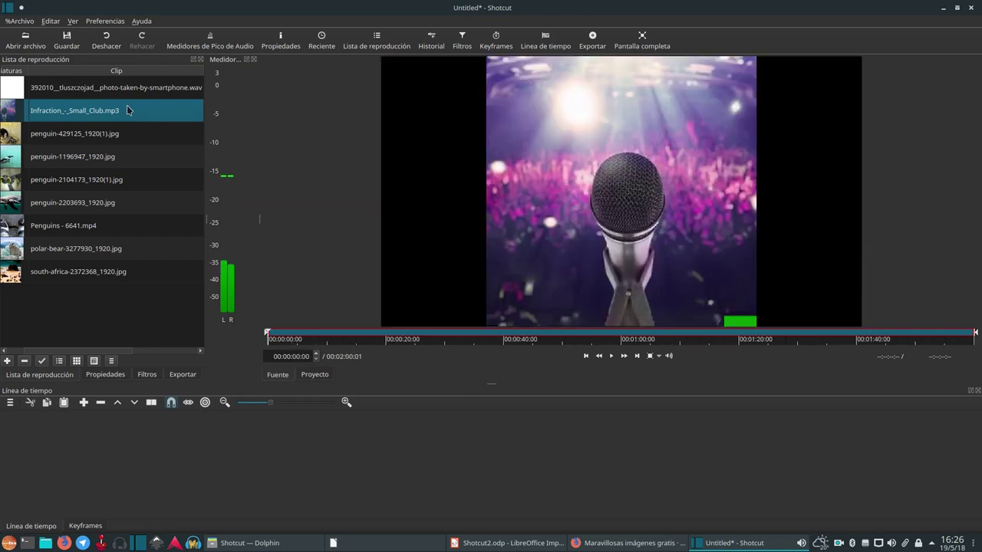
key("space")
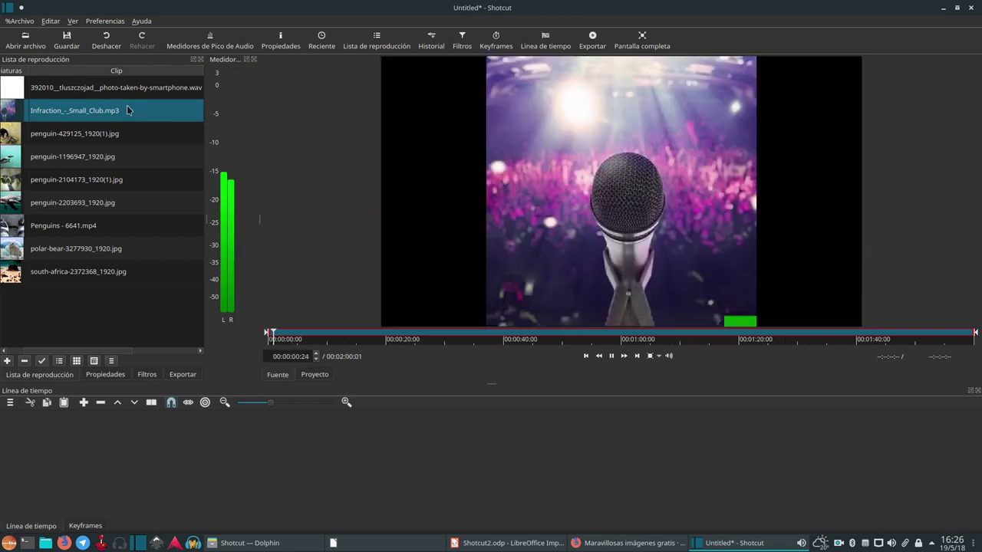
key("space")
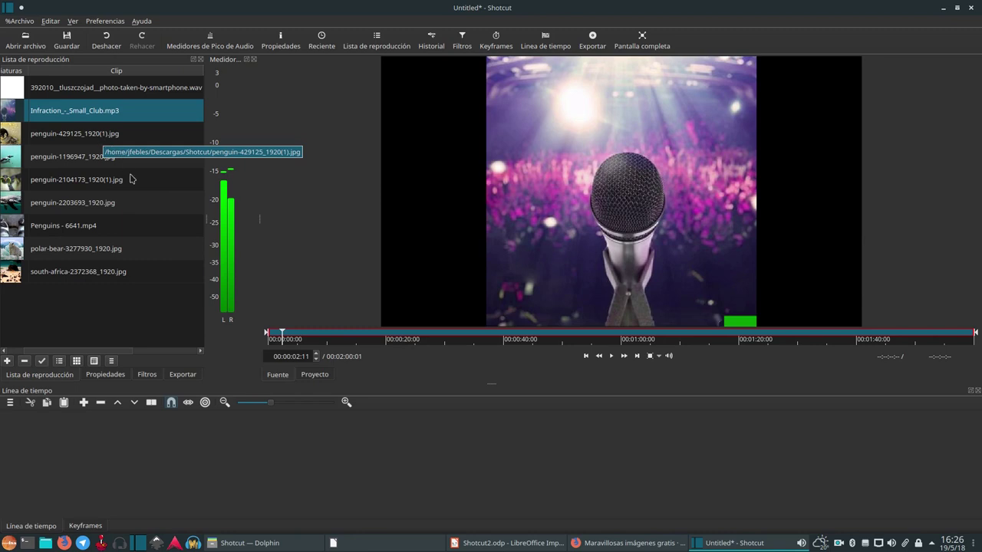
Try appending Penguins - 6641.mp4 to the timeline, and undo the addition
left_click(121, 226)
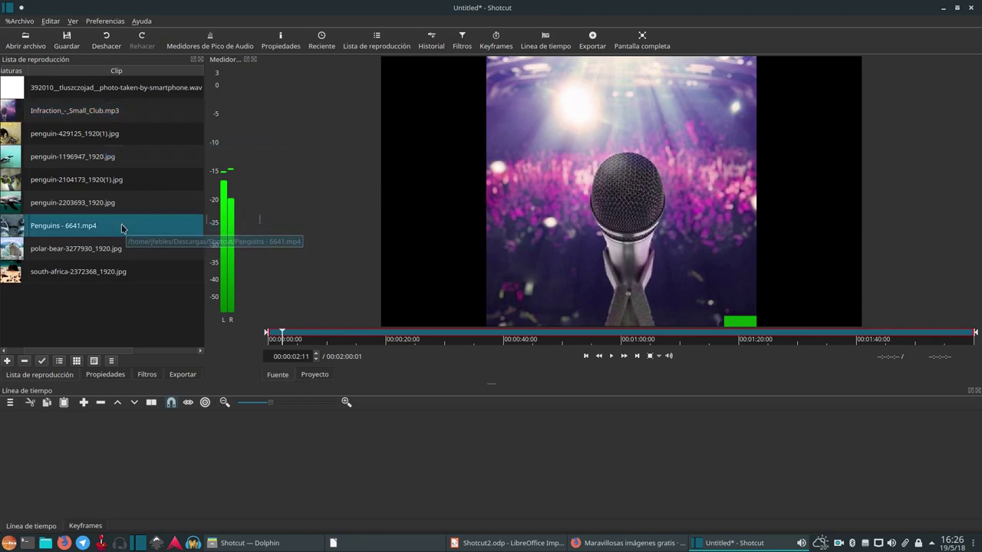
double_click(122, 226)
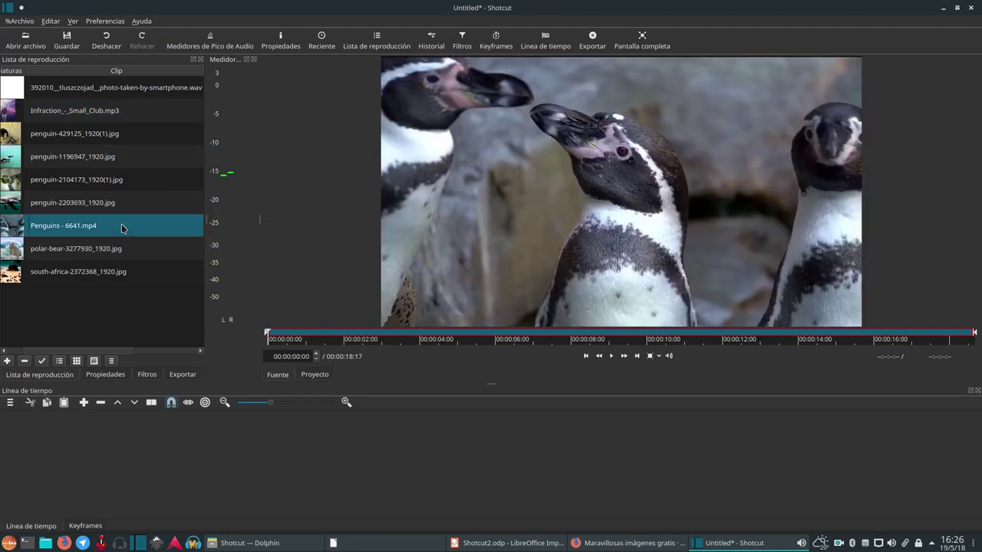
key("a")
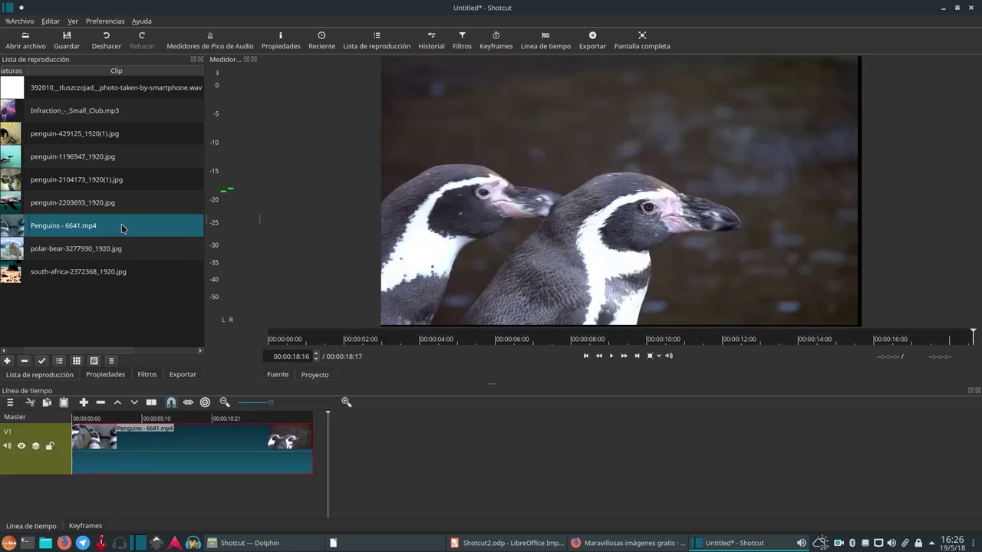
key("ctrl+z")
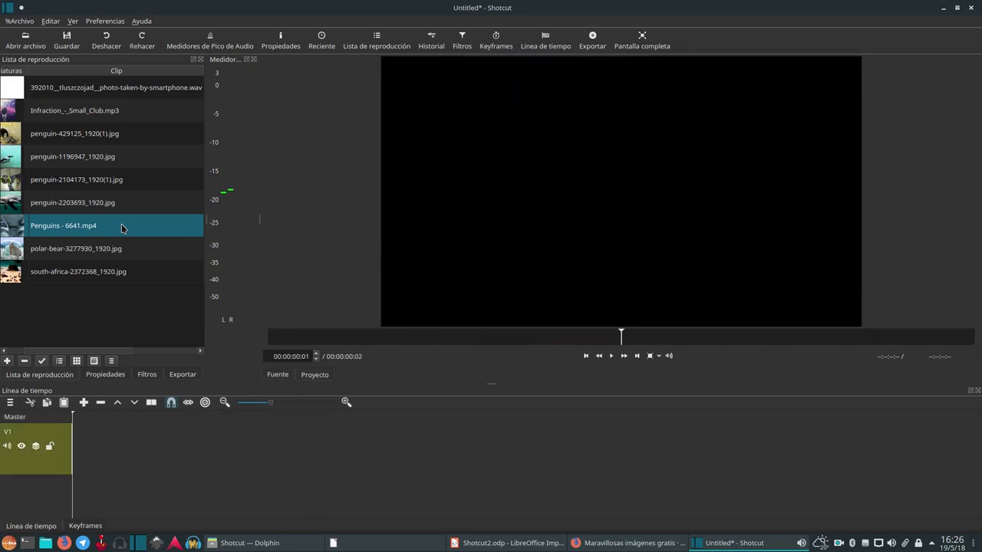
Open Penguins - 6641.mp4 in the source player and briefly preview it
double_click(120, 226)
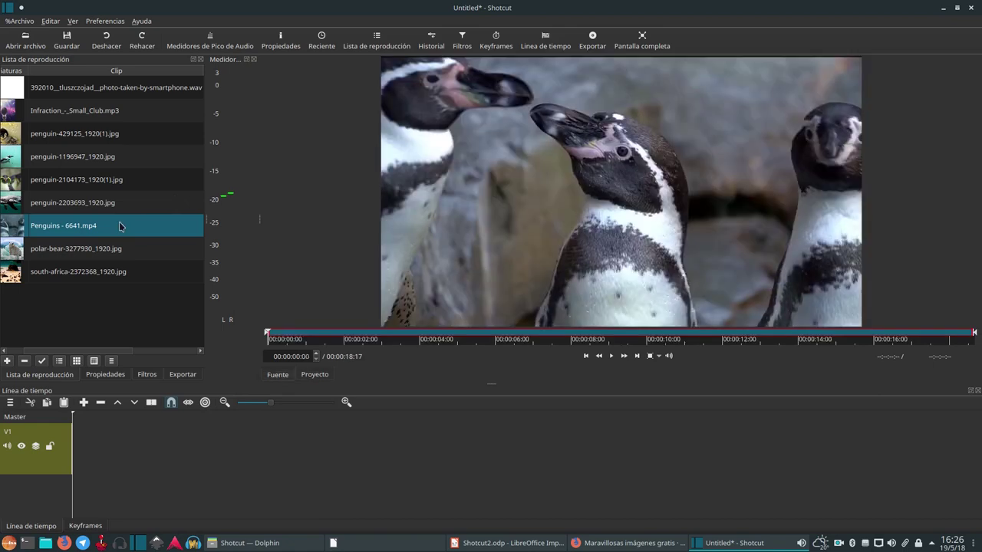
left_click(447, 257)
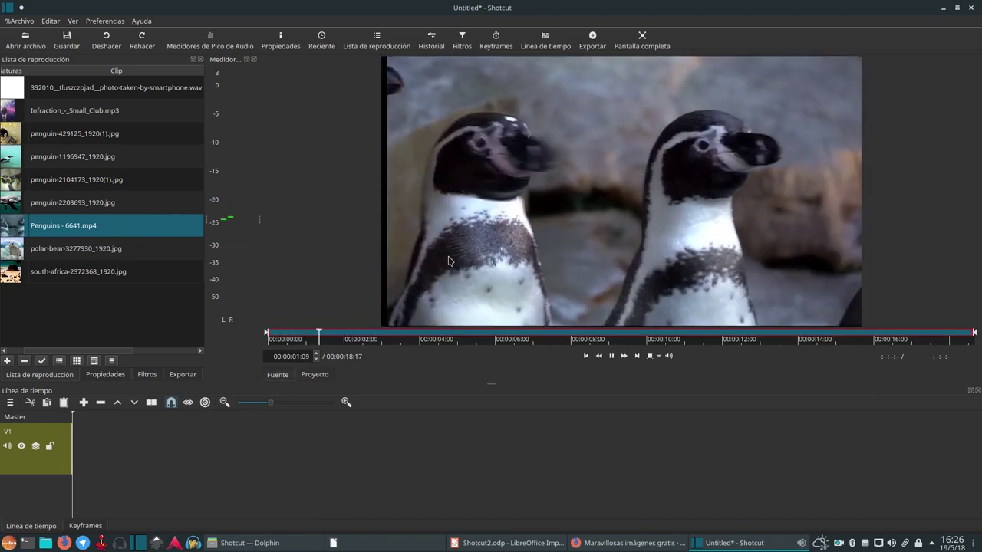
left_click(448, 256)
Place Penguins - 6641.mp4 on video track V1 and shift it to the very start of the timeline
left_click_drag(128, 227, 234, 448)
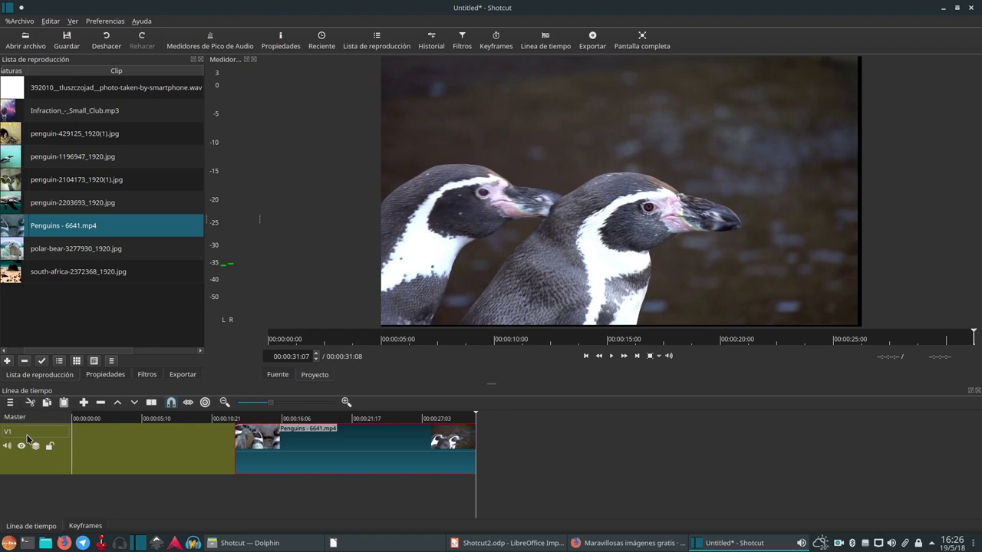
left_click_drag(314, 462, 135, 458)
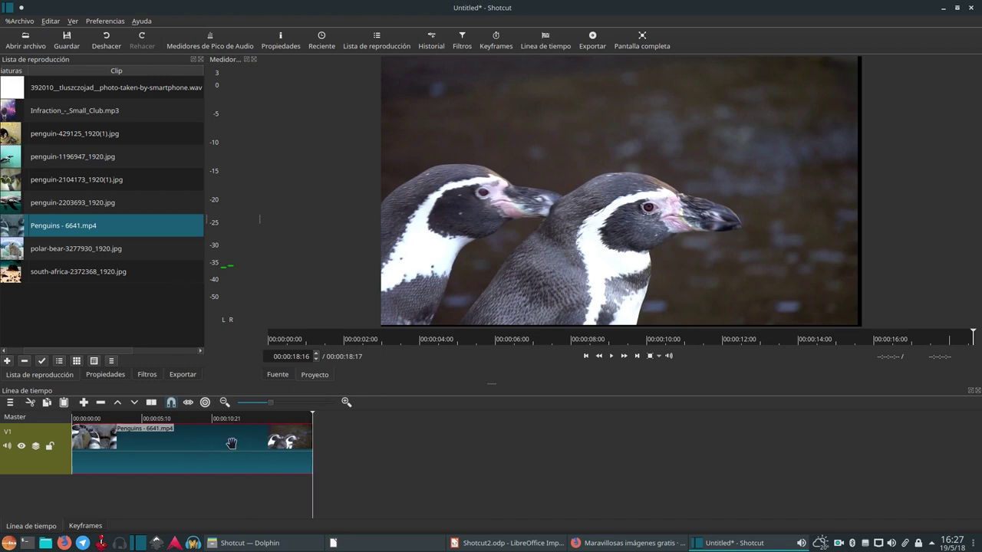
Move the penguin clip back and forth along V1, finally snapping its start to the playhead at 00:00:18:16
left_click_drag(192, 460, 514, 468)
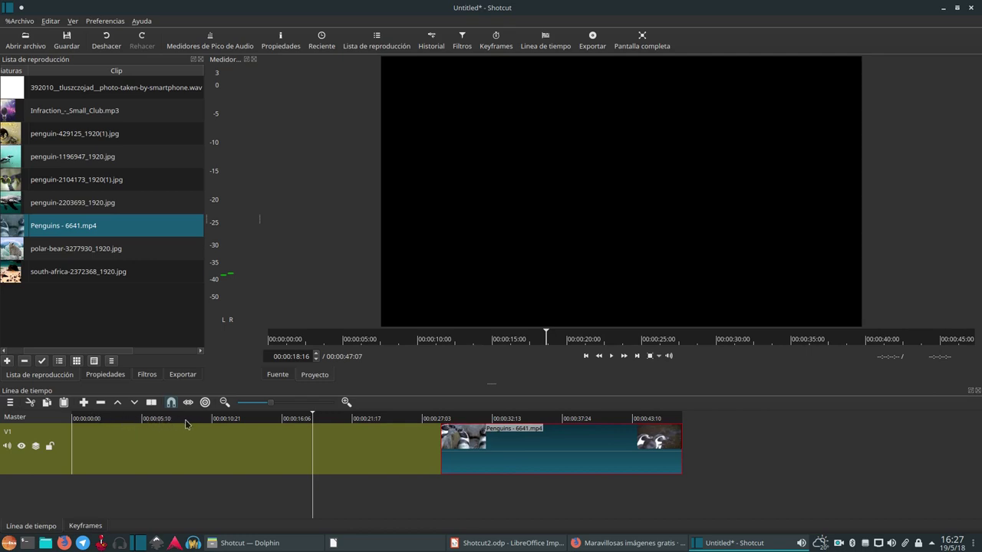
left_click_drag(511, 452, 139, 455)
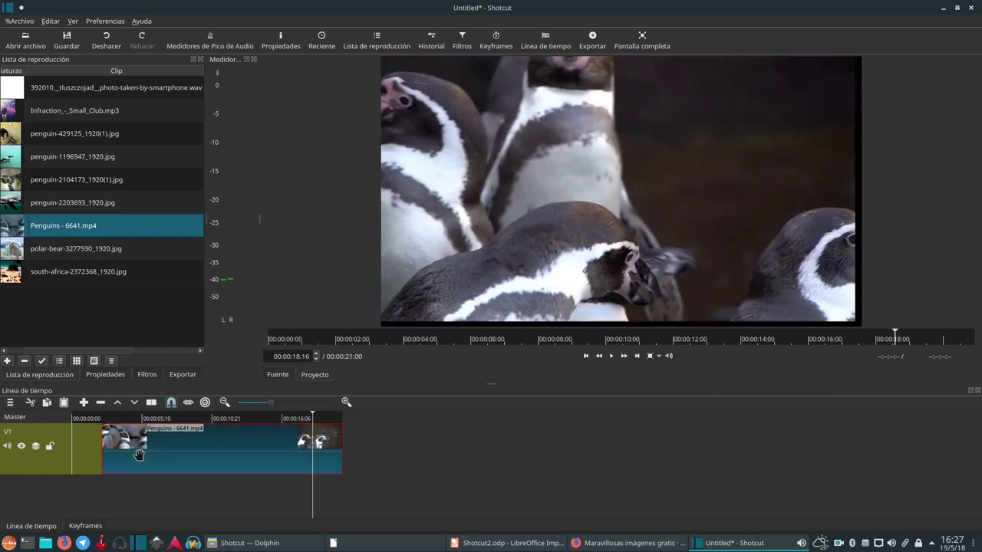
left_click_drag(184, 436, 346, 449)
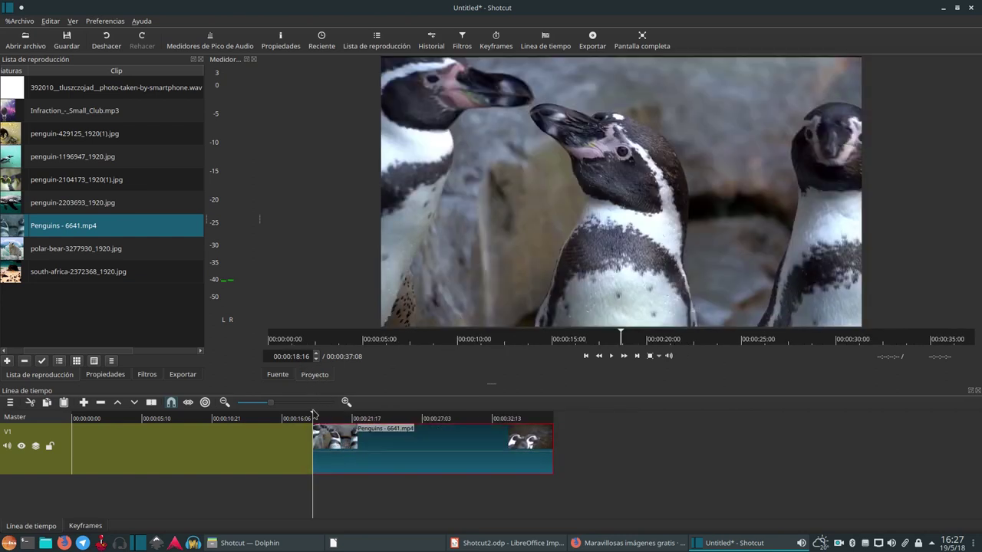
Play the timeline from 00:00:17:00 to view the empty gap and the start of the penguin clip
left_click_drag(312, 417, 292, 426)
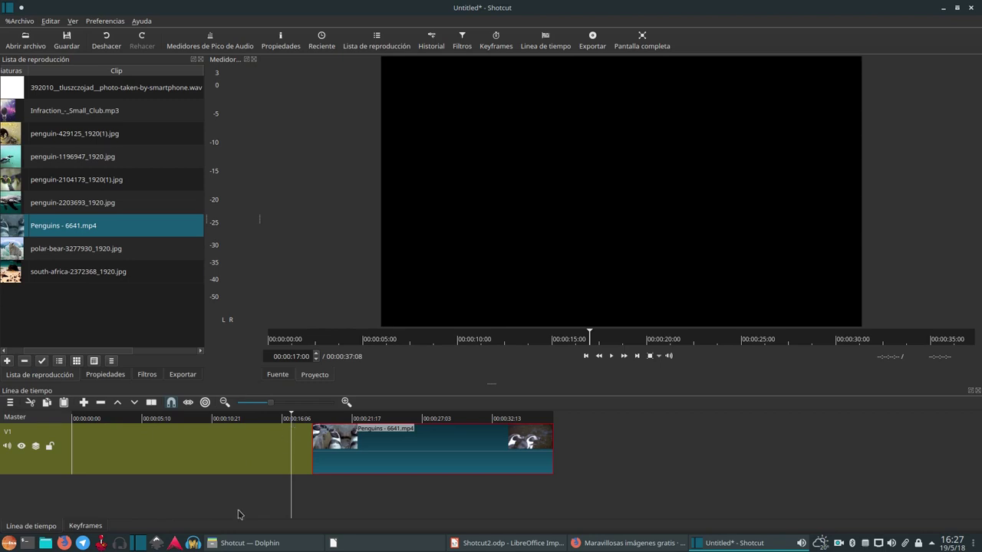
key("space")
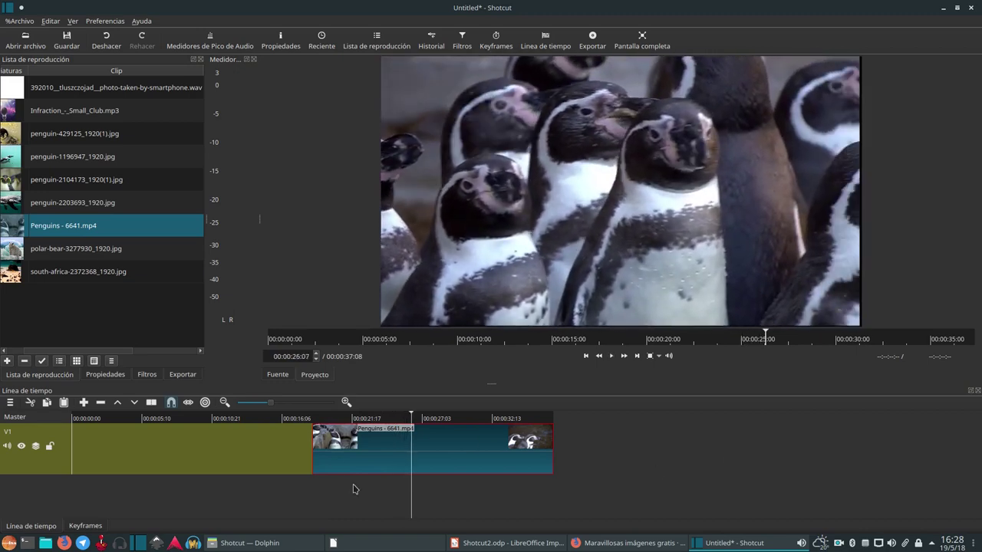
Move the Penguins - 6641.mp4 clip to about 00:00:22:12 on V1 and place penguin-2203693_1920.jpg in the gap before it
left_click_drag(302, 450, 111, 450)
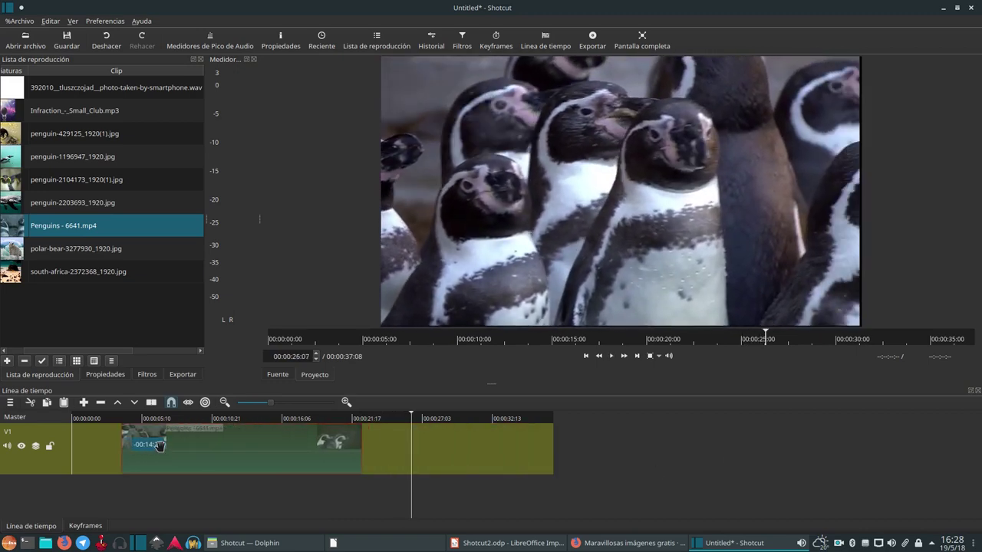
left_click_drag(209, 445, 455, 454)
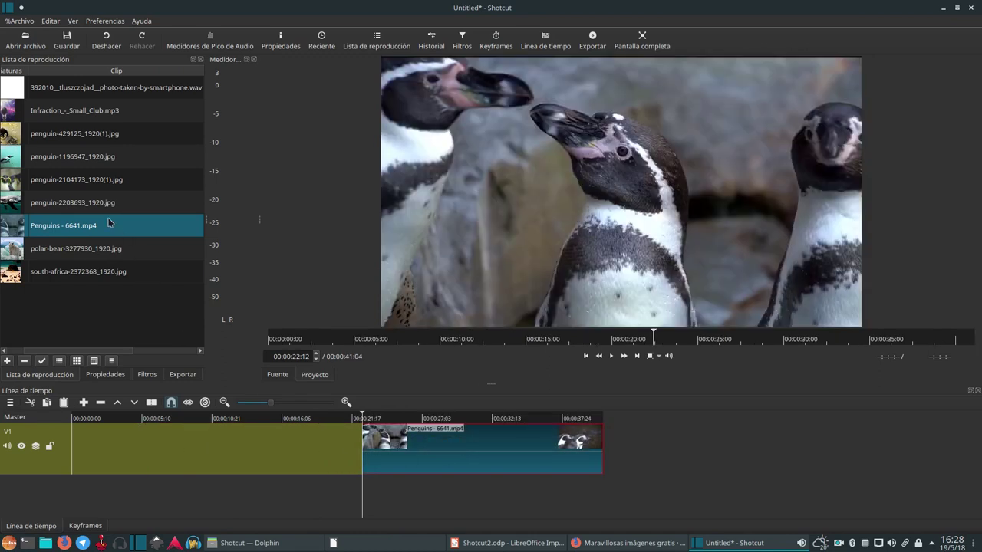
left_click_drag(98, 205, 241, 460)
left_click(471, 465)
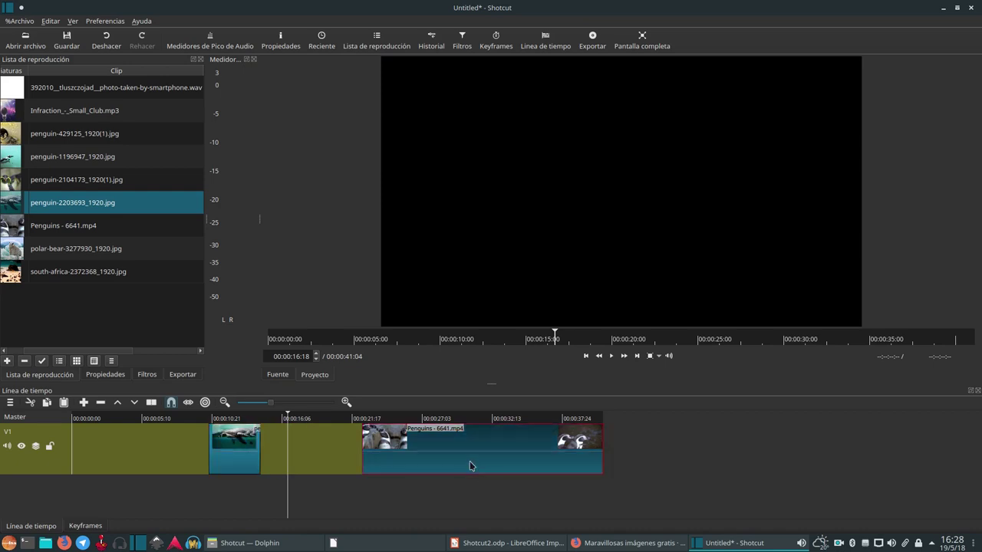
Lengthen the penguin-2203693_1920.jpg clip at its end and try to extend the end of Penguins - 6641.mp4 as well
left_click(236, 444)
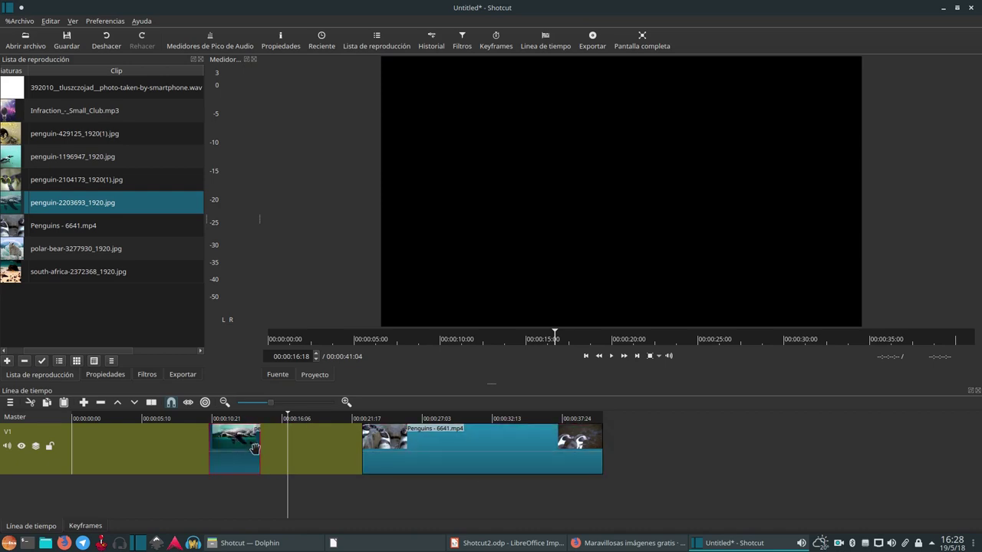
left_click_drag(258, 453, 313, 457)
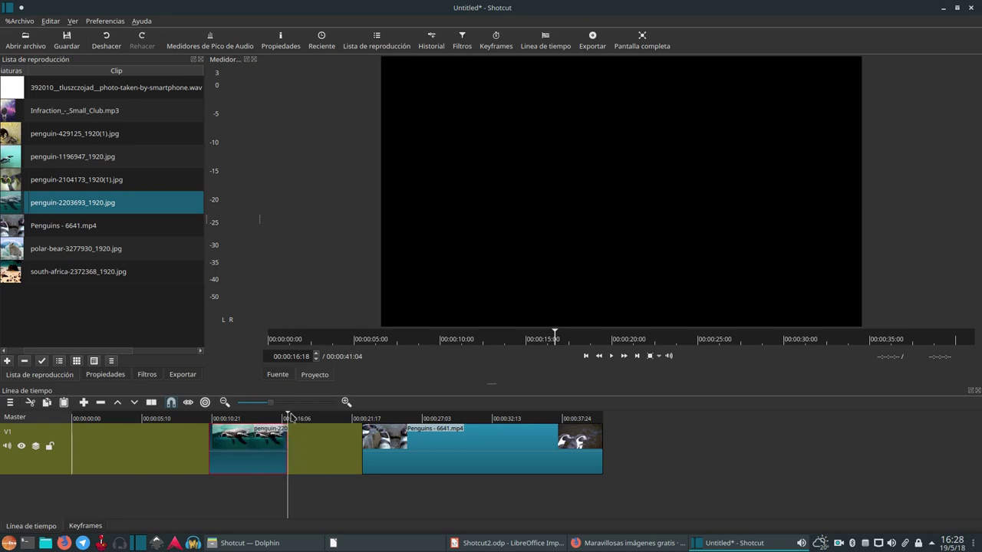
left_click_drag(289, 416, 173, 421)
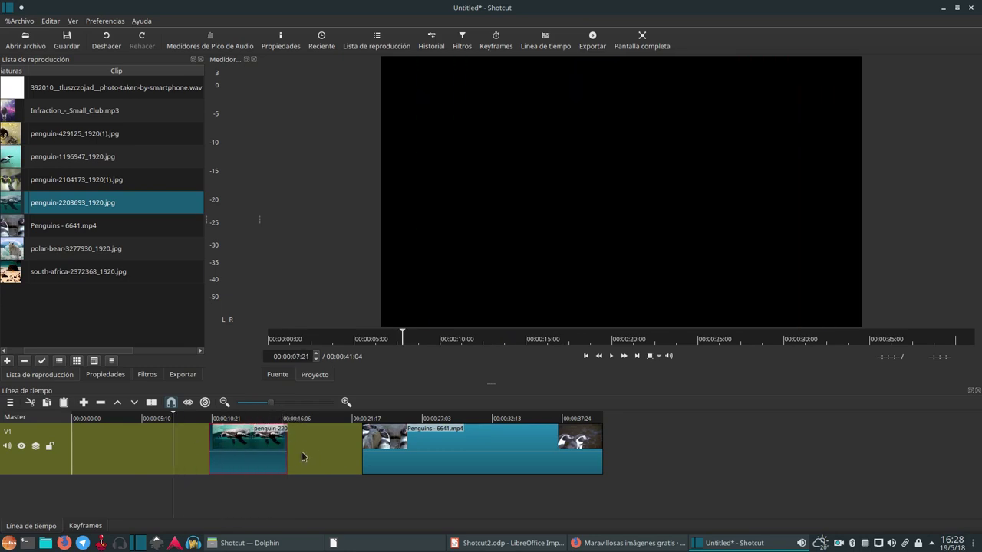
left_click_drag(287, 452, 321, 450)
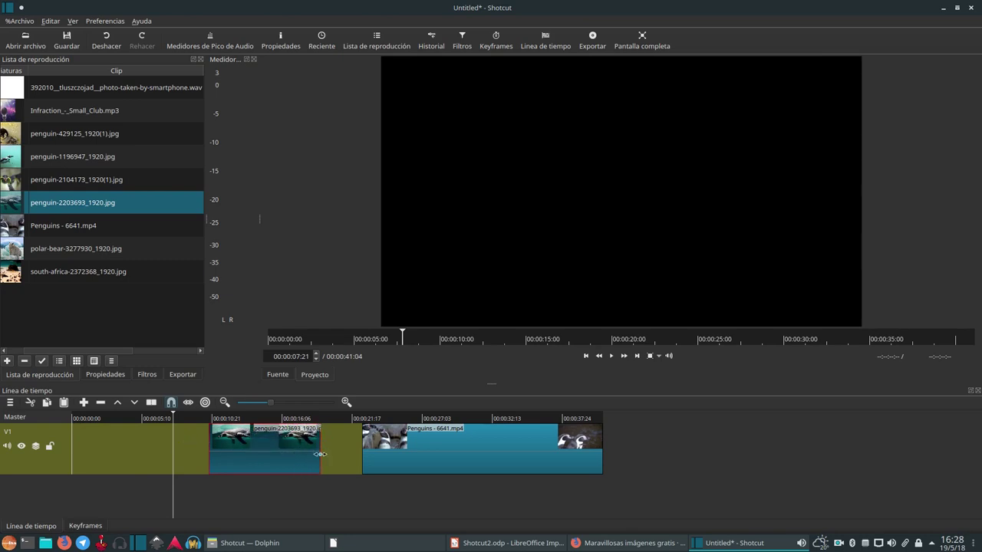
left_click_drag(173, 416, 107, 459)
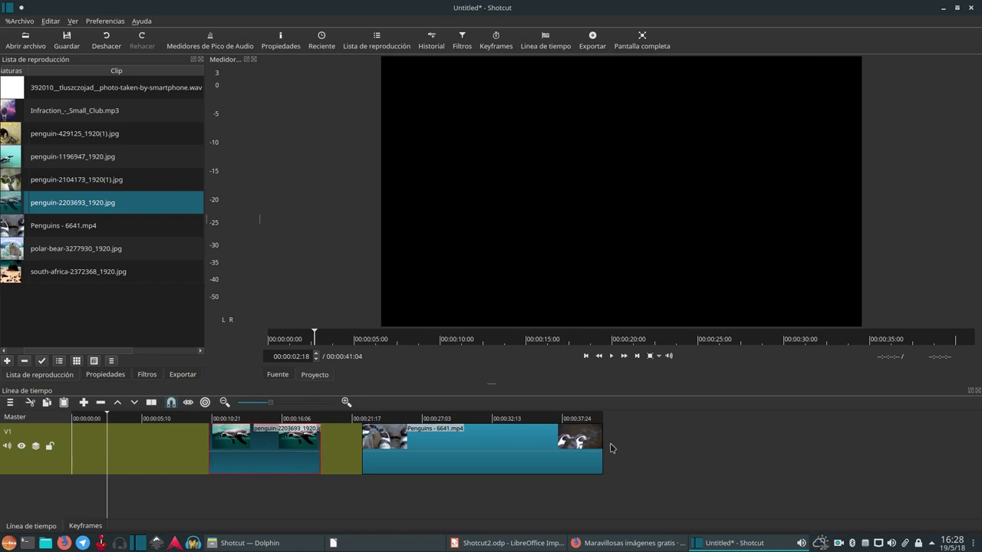
left_click_drag(595, 445, 694, 466)
left_click(540, 447)
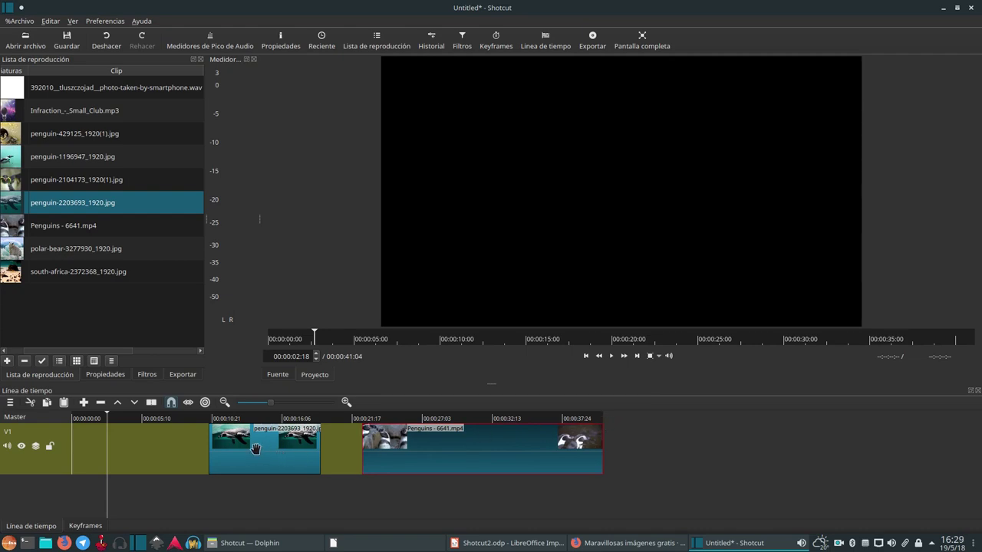
Shift the penguin-2203693_1920.jpg clip slightly earlier on V1, lengthen it to 00:00:10:03, and shorten it from its start
left_click_drag(260, 449, 246, 450)
left_click_drag(305, 452, 331, 459)
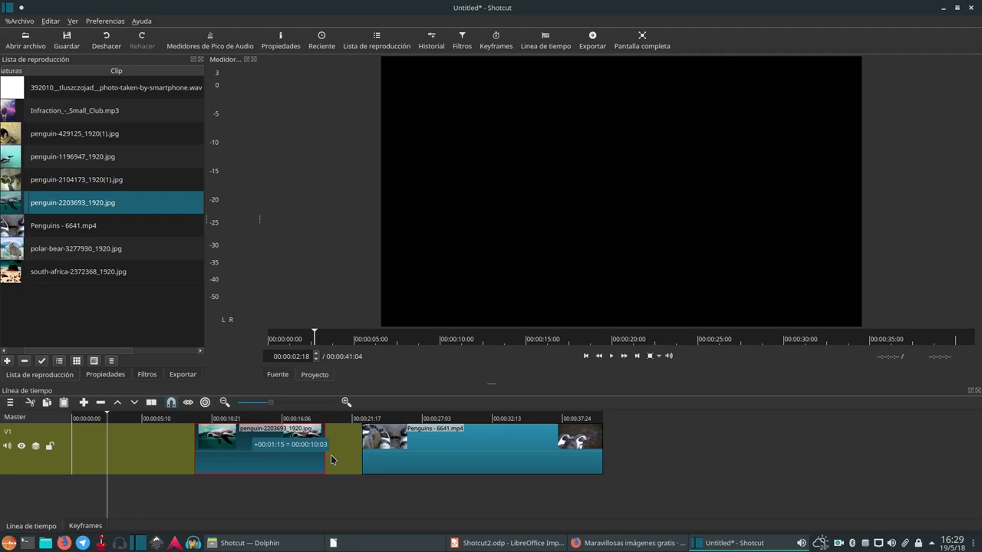
left_click_drag(331, 458, 293, 463)
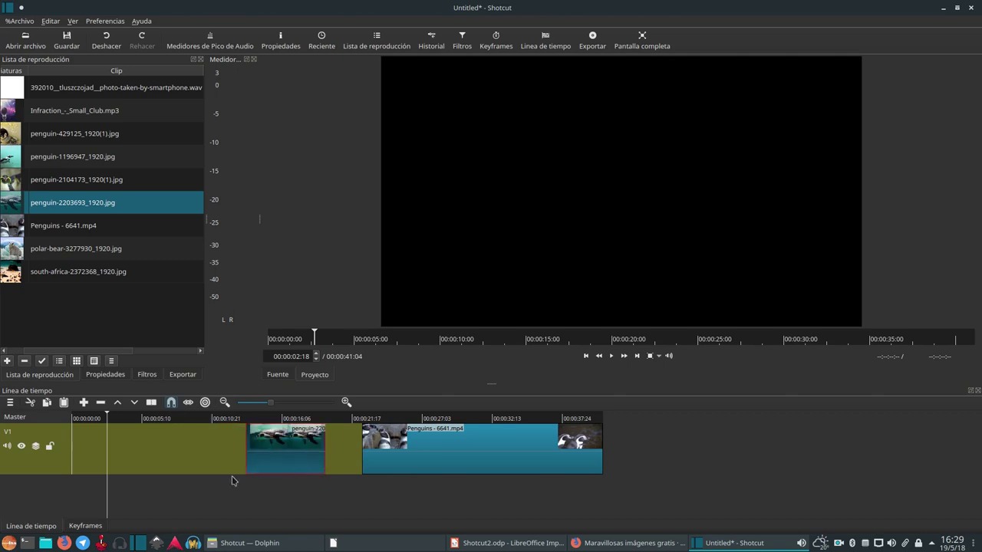
Place polar-bear-3277930_1920.jpg on V1 before the swimming penguin image and shift both image clips to leave a gap between them
left_click_drag(82, 252, 167, 445)
mouse_move(290, 452)
left_mouse_down()
mouse_move(314, 455)
mouse_move(254, 459)
mouse_move(288, 464)
left_mouse_up()
left_click_drag(192, 461, 210, 461)
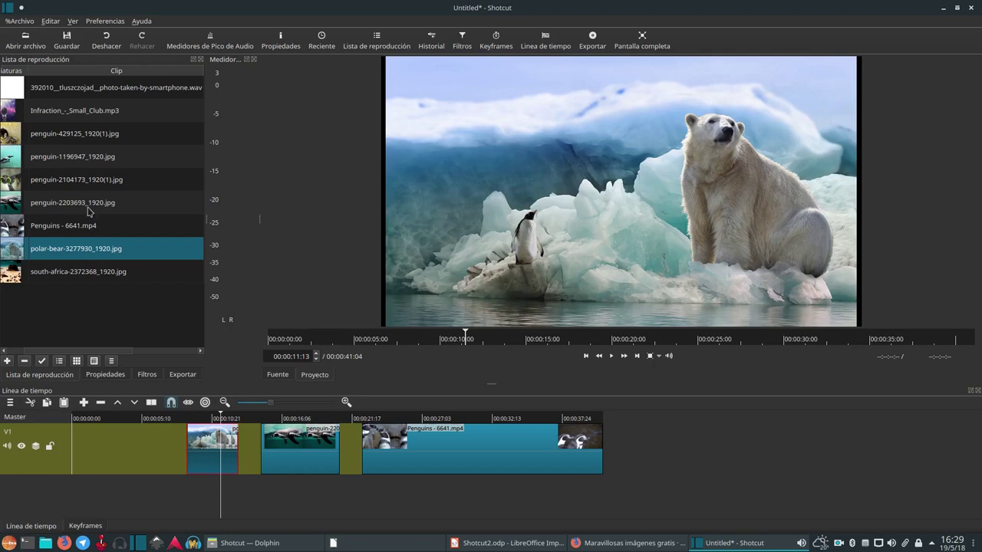
Add penguin-2104173_1920(1).jpg and penguin-429125_1920(1).jpg to V1, each overwriting the start of the clip that follows it
left_click_drag(80, 184, 146, 450)
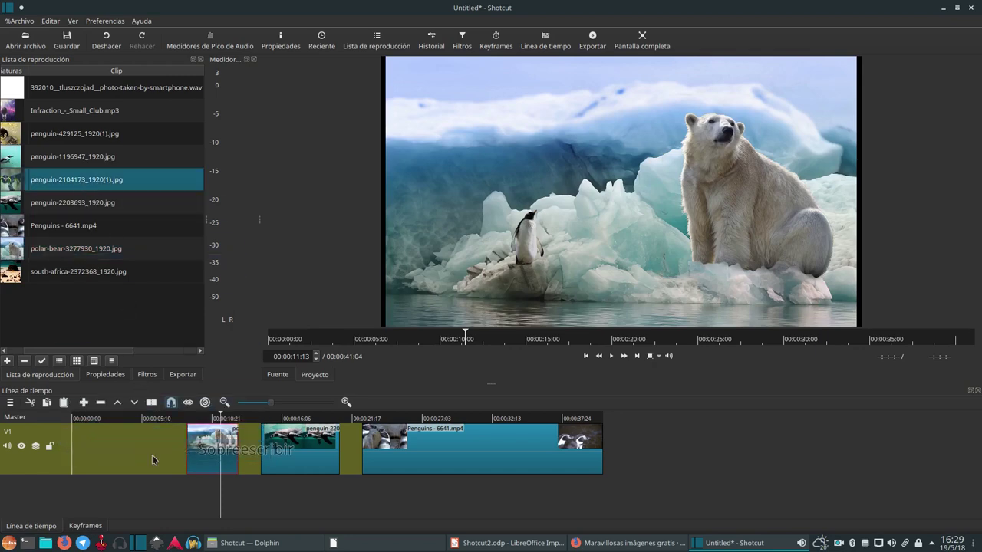
left_click(167, 420)
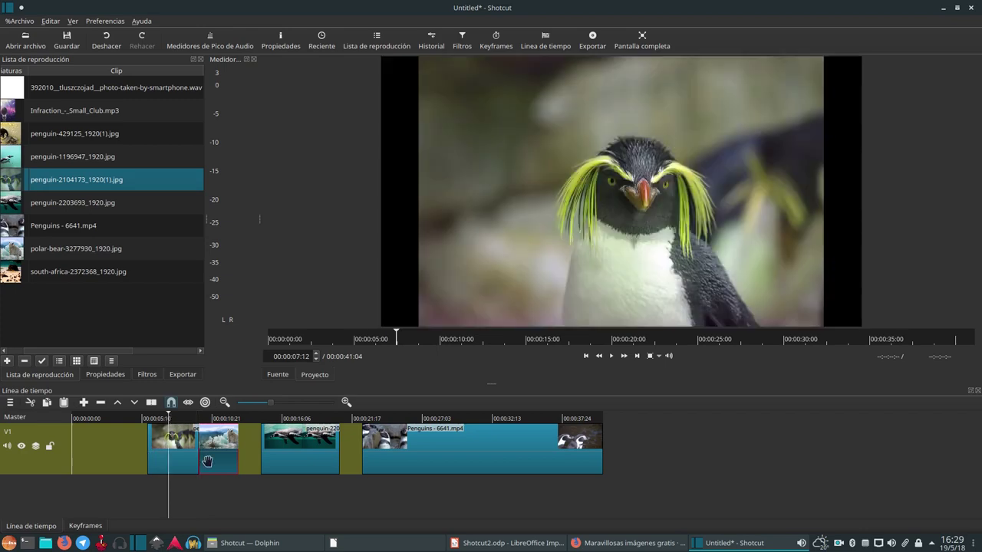
left_click_drag(53, 133, 110, 445)
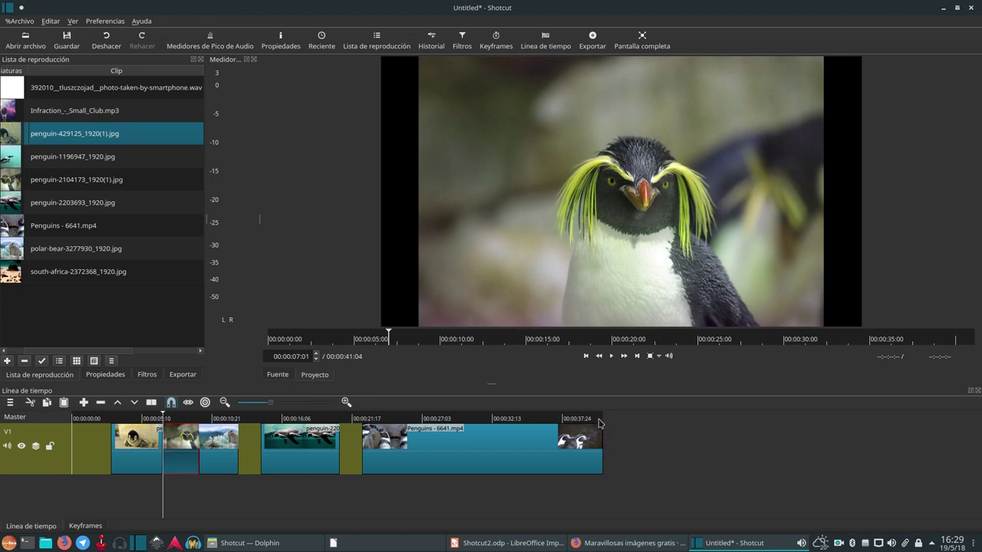
Move the penguin video, swimming penguin, polar bear and crested penguin clips later on V1 to open gaps between them
left_click_drag(514, 460, 700, 457)
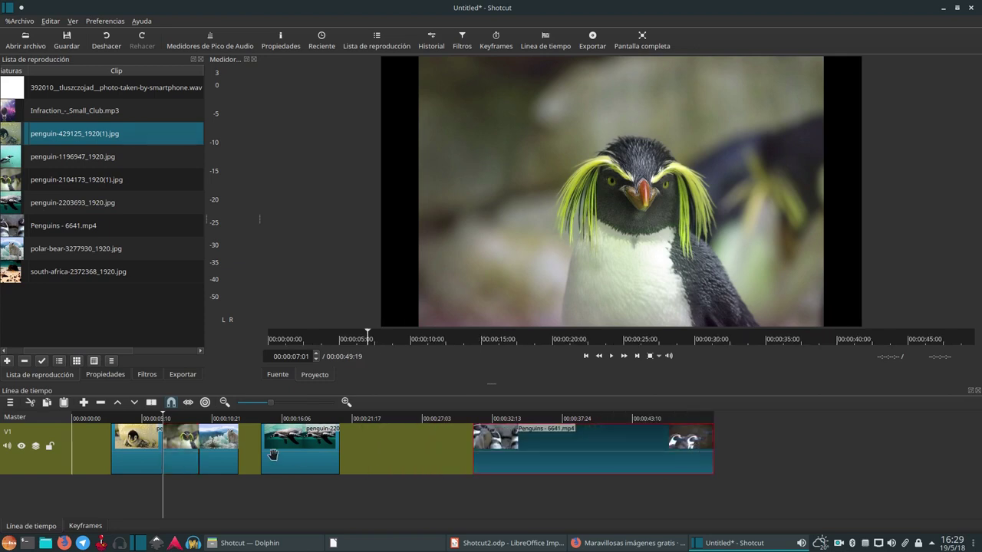
left_click_drag(307, 458, 328, 457)
left_click_drag(221, 458, 245, 460)
left_click_drag(186, 458, 200, 454)
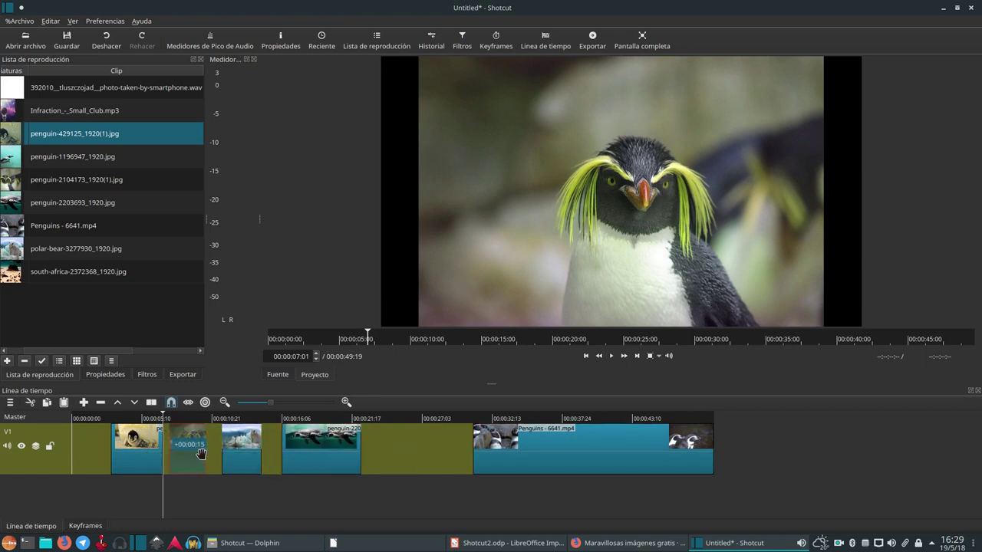
left_click_drag(125, 461, 125, 461)
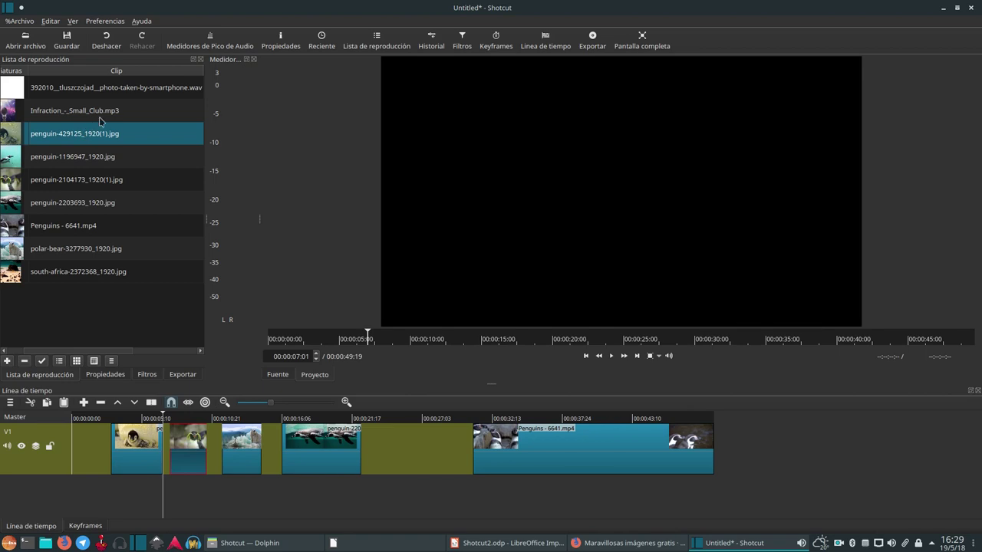
Place a second copy of penguin-2203693_1920.jpg near the start of V1 and shift the image clips after it later
left_click_drag(97, 202, 92, 454)
left_click_drag(161, 452, 168, 454)
left_click_drag(235, 454, 311, 457)
left_click_drag(235, 455, 191, 461)
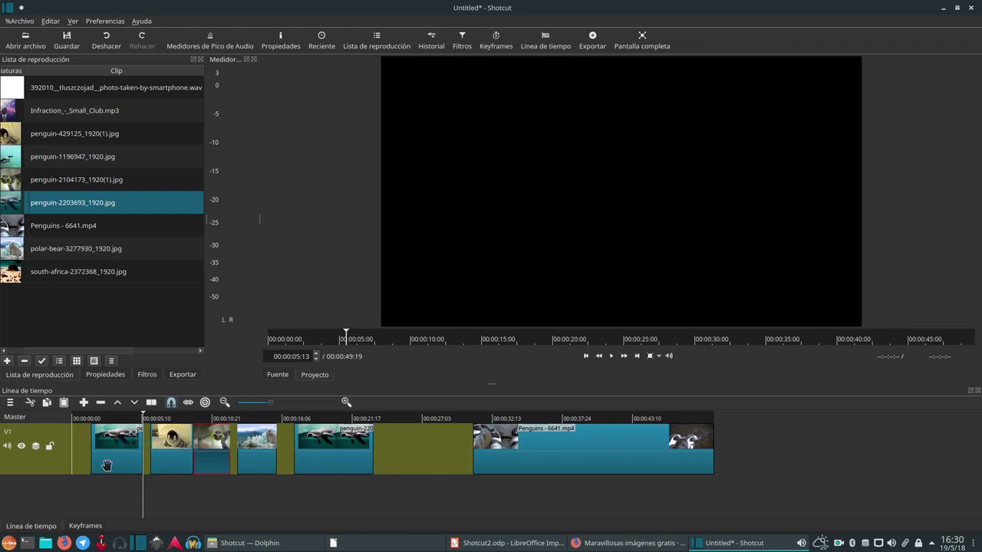
Close all gaps on V1 by moving every clip earlier so they run consecutively from the start of the timeline
left_click_drag(105, 465, 127, 458)
left_click_drag(197, 454, 175, 455)
left_click_drag(247, 463, 188, 462)
left_click_drag(299, 463, 247, 466)
left_click_drag(504, 457, 304, 465)
left_click_drag(313, 485, 311, 483)
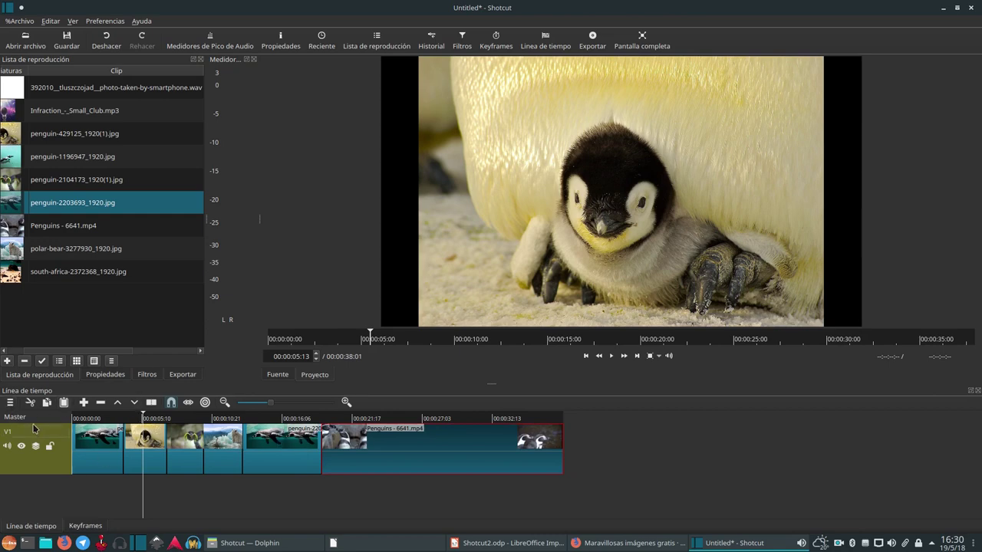
Add a second video track and an audio track to the timeline
left_click(11, 402)
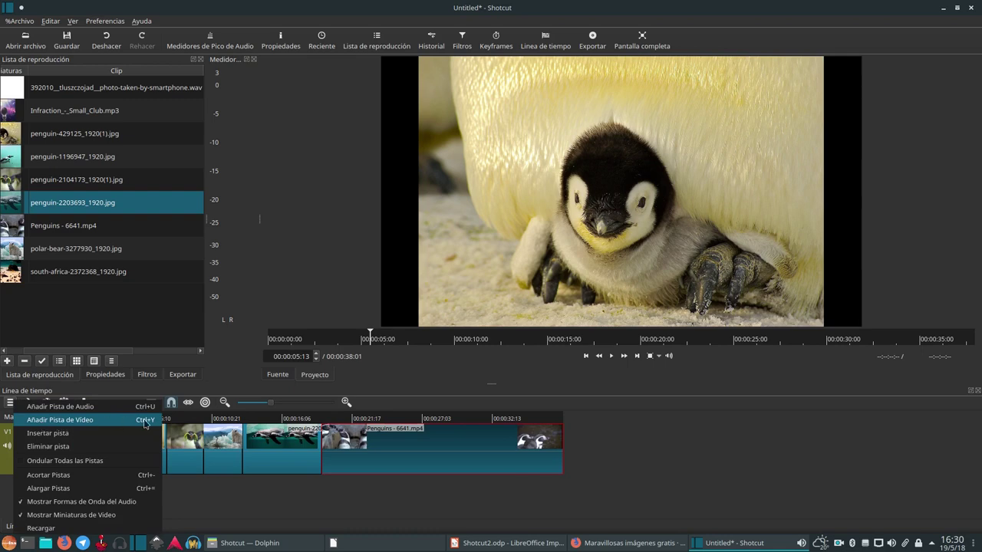
left_click(86, 424)
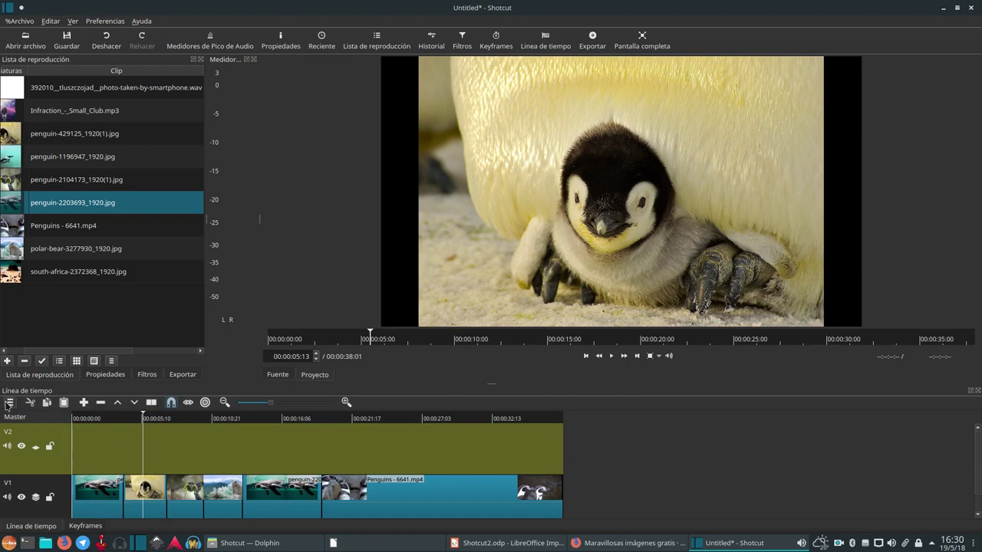
left_click(10, 402)
left_click(32, 414)
scroll(57, 433, "down", 2)
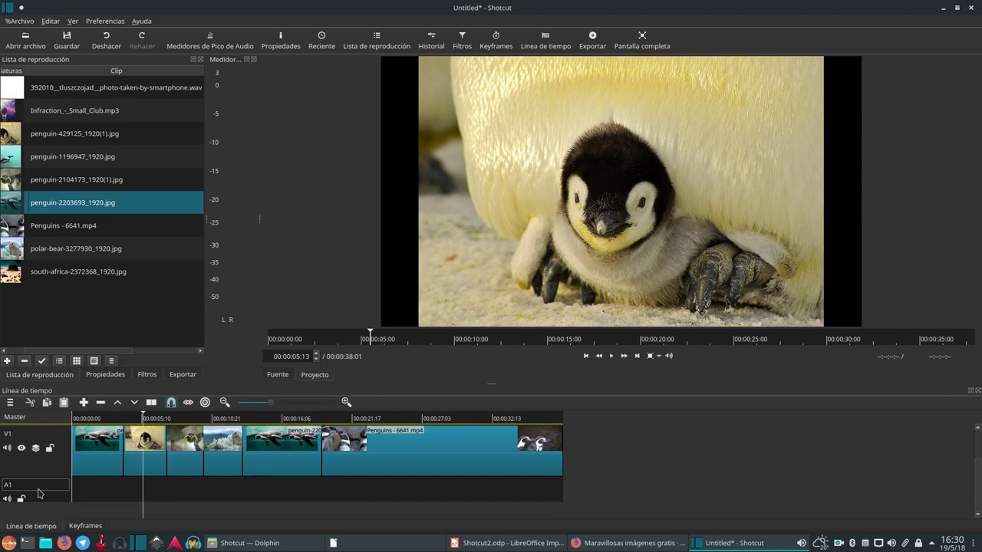
Enlarge the timeline area vertically and add a second audio track
left_click_drag(492, 382, 484, 238)
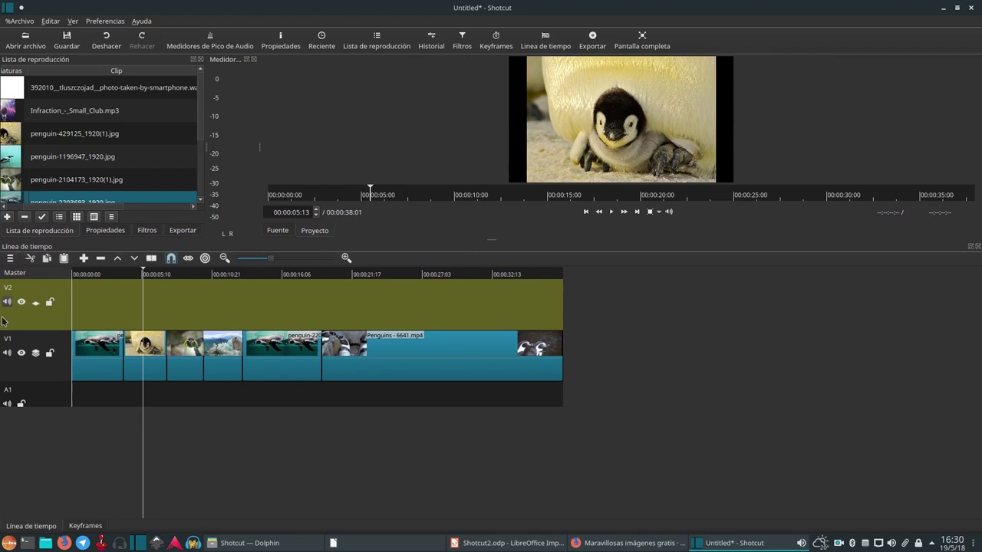
left_click(10, 258)
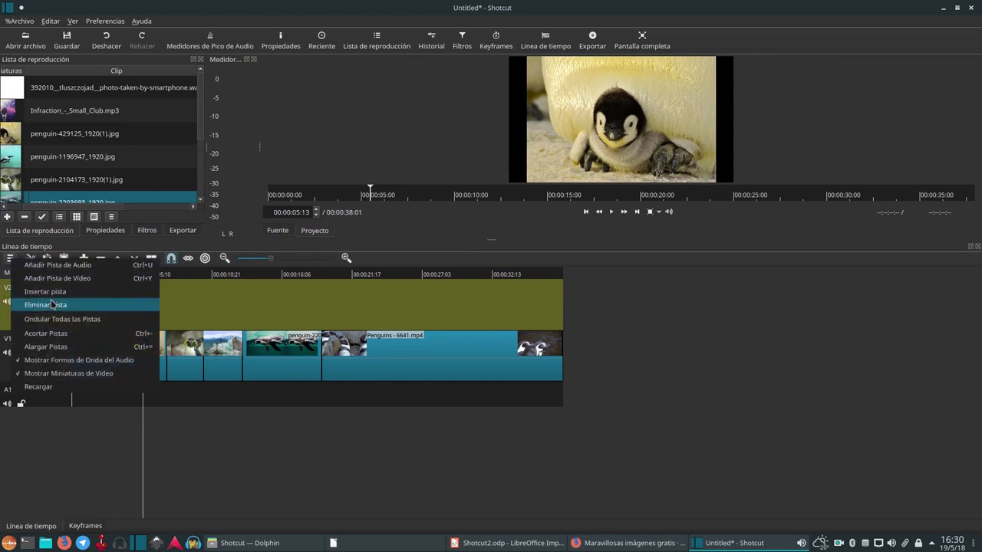
left_click(57, 265)
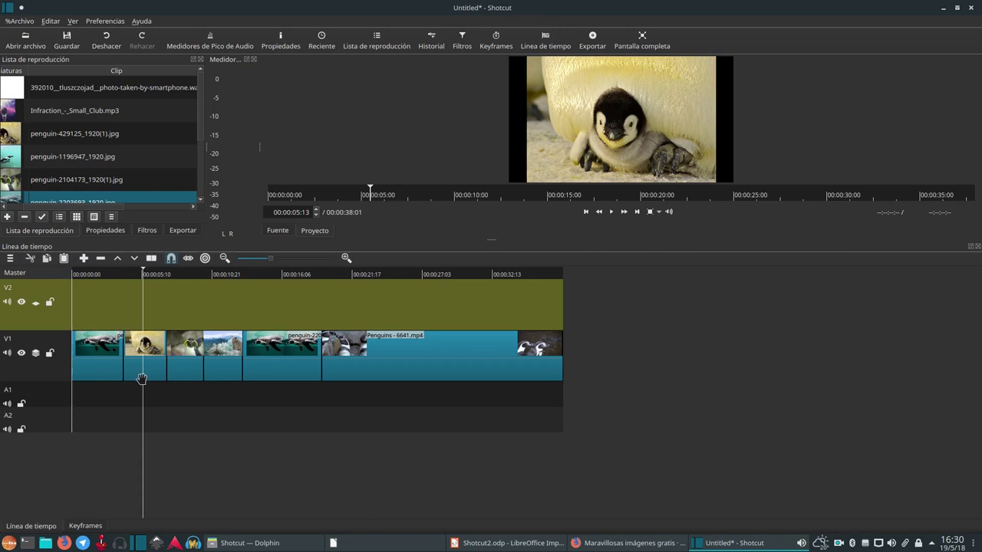
Move the baby penguin image from V1 up to V2 and shift the V1 clips after its gap earlier to 00:00:05:13
left_click_drag(149, 364, 148, 303)
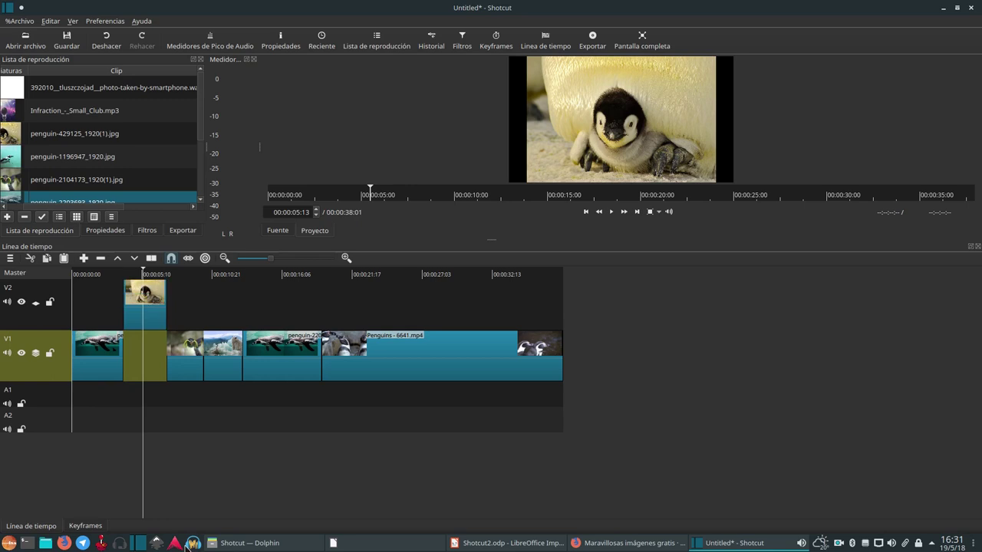
left_click_drag(174, 373, 234, 369)
left_click_drag(375, 364, 493, 368)
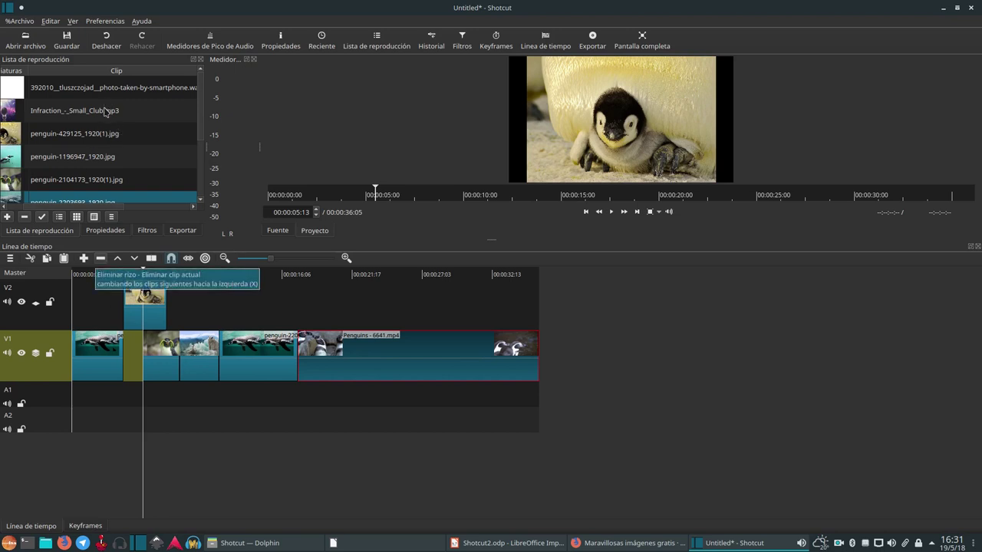
Place Infraction_-_Small_Club.mp3 on audio track A2 and move it to the very start of the timeline
left_click_drag(105, 112, 220, 422)
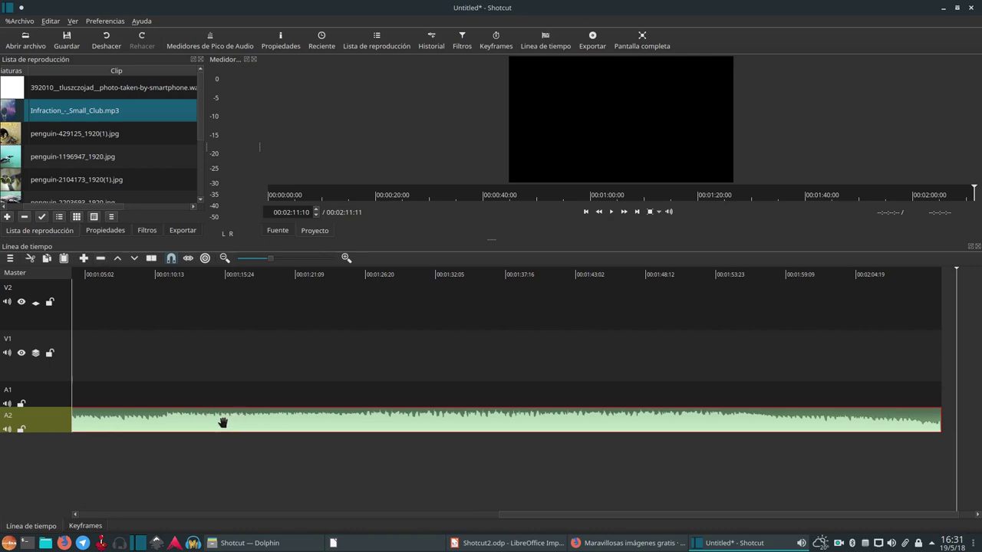
left_click_drag(252, 260, 249, 262)
left_click_drag(309, 425, 232, 432)
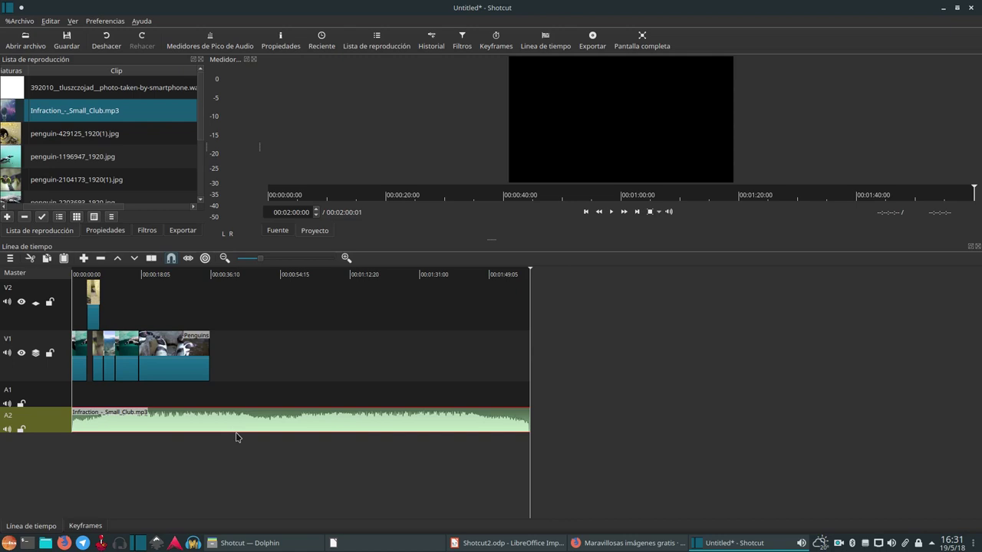
Jump the playhead between the start and the end of the timeline, finishing at the start
key("Home")
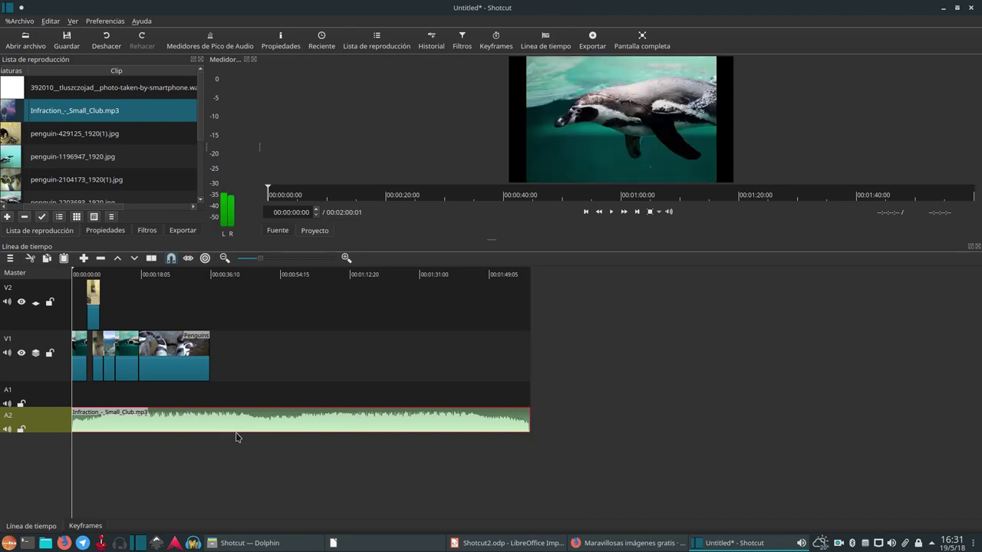
key("End")
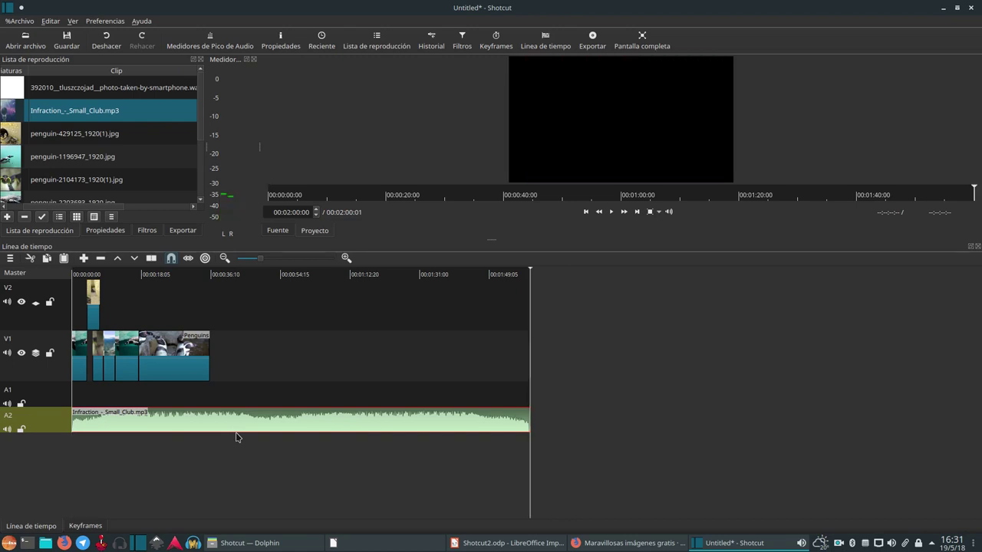
key("Home")
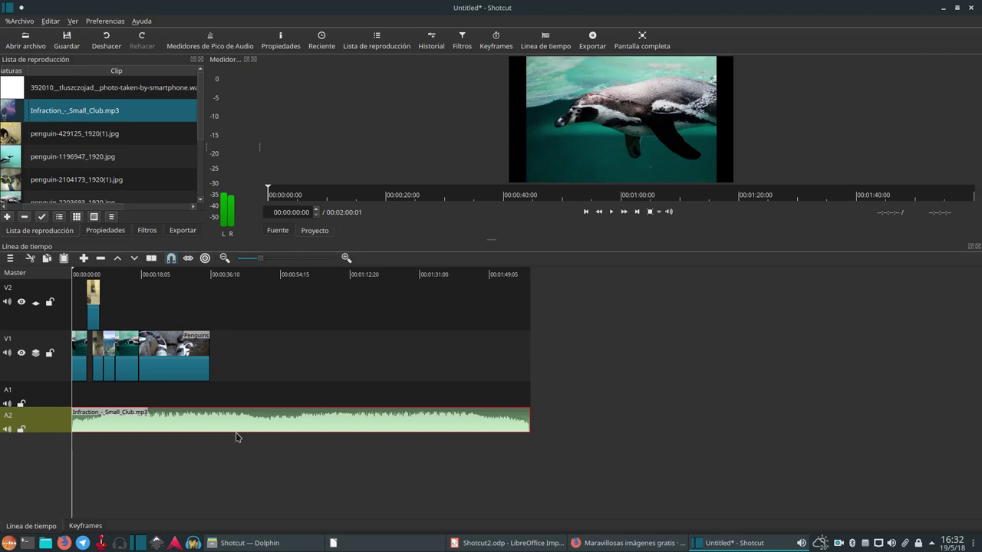
Position the playhead at 00:01:08:06 and mute audio track A2
left_click(332, 275)
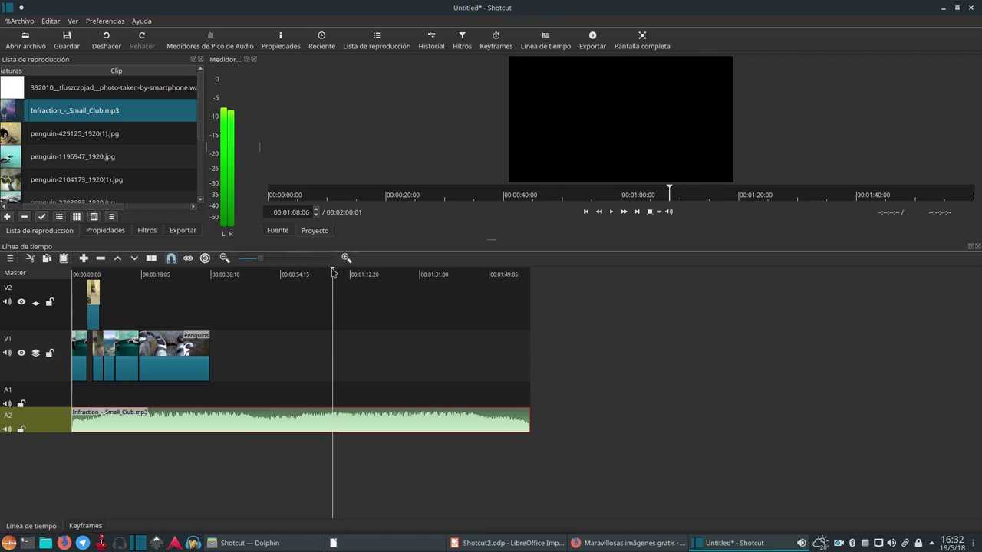
left_click(7, 429)
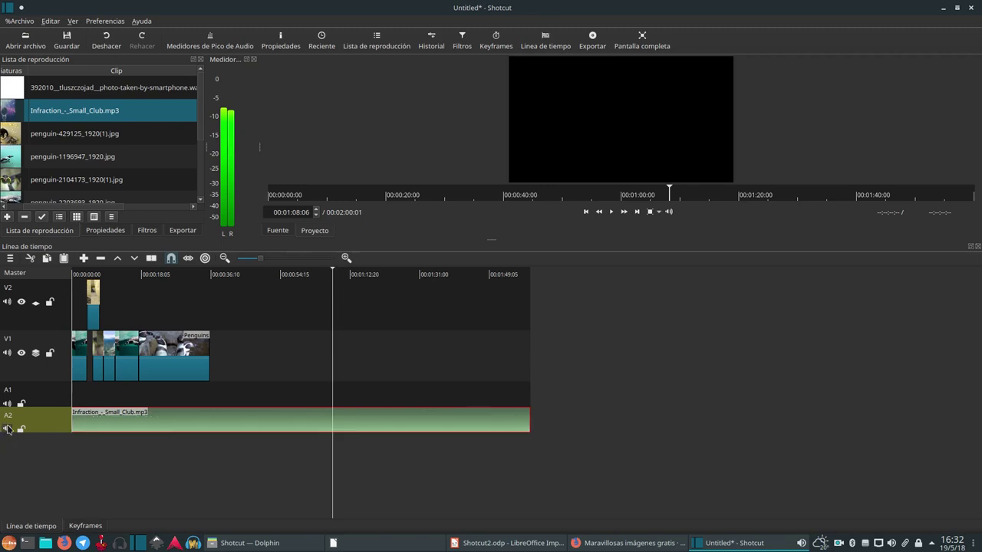
Scrub the playhead around 00:01:06:03 with the music muted, then return it to the timeline start and unmute audio track A2
mouse_move(284, 275)
left_mouse_down()
mouse_move(266, 274)
mouse_move(304, 274)
left_mouse_up()
left_click_drag(396, 300, 82, 333)
left_click(338, 274)
mouse_move(336, 274)
left_mouse_down()
mouse_move(303, 277)
mouse_move(324, 283)
left_mouse_up()
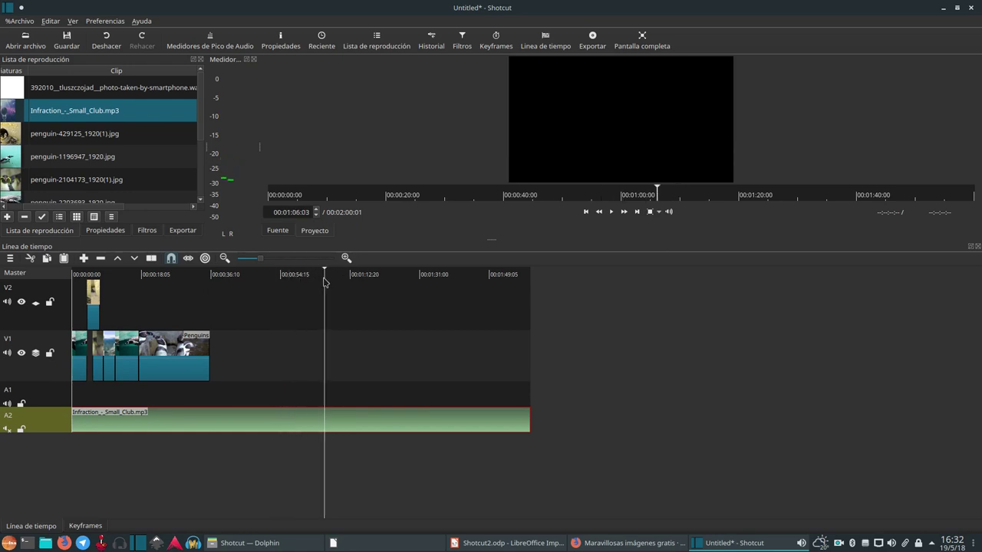
key("Home")
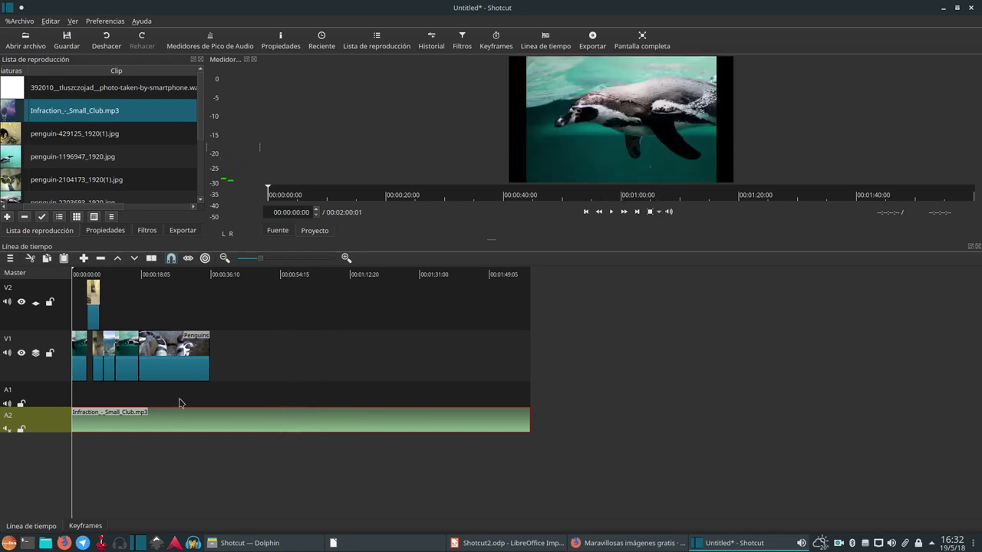
left_click(7, 429)
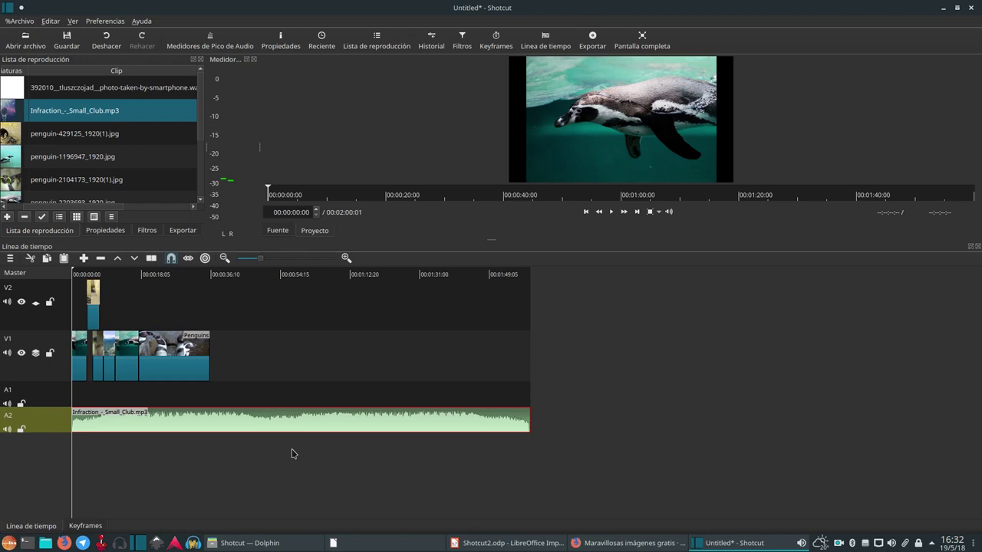
Play the beginning of the timeline forwards and in reverse to check the playback direction controls
key("space")
key("j")
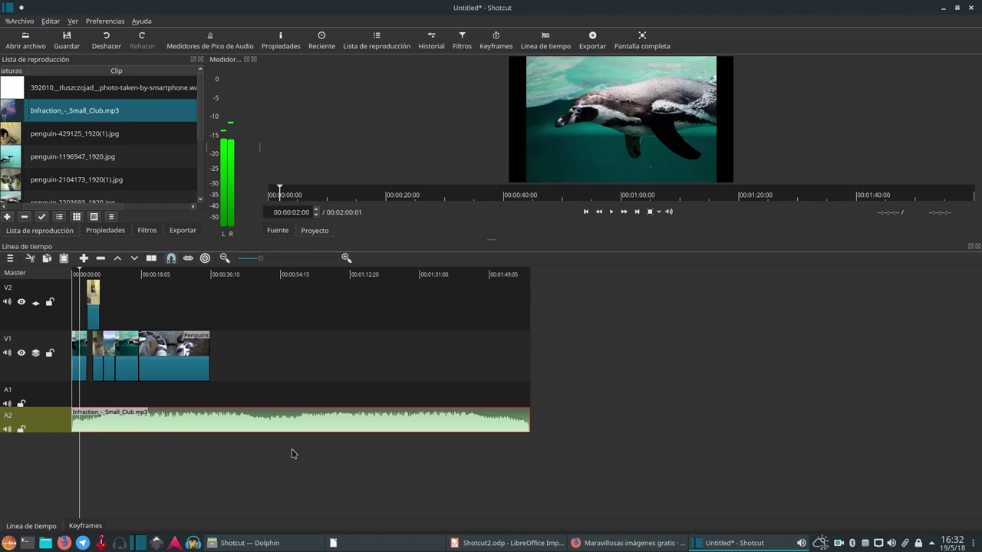
key("l")
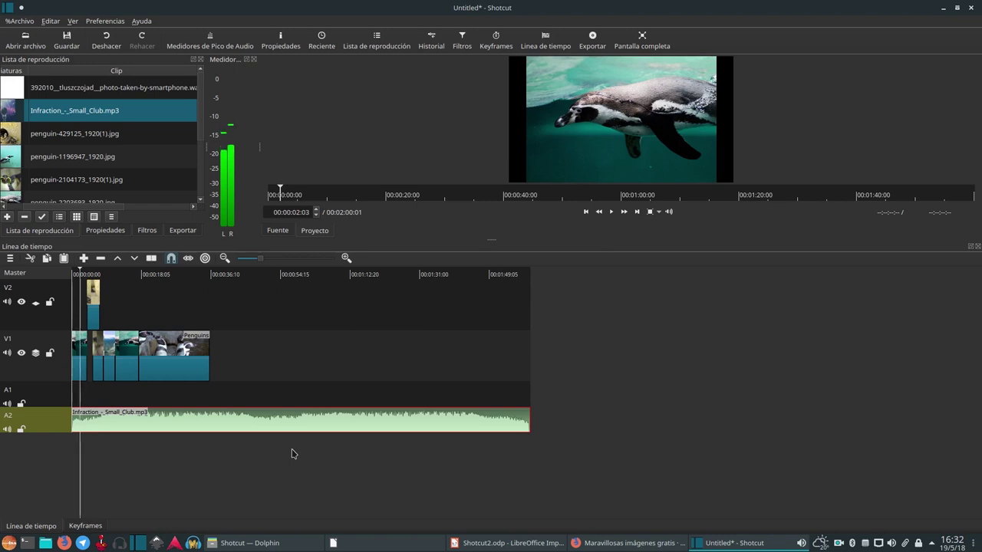
Step the playhead backward frame by frame to 00:00:02:02 within the first swimming penguin image on V1
left_click(250, 258)
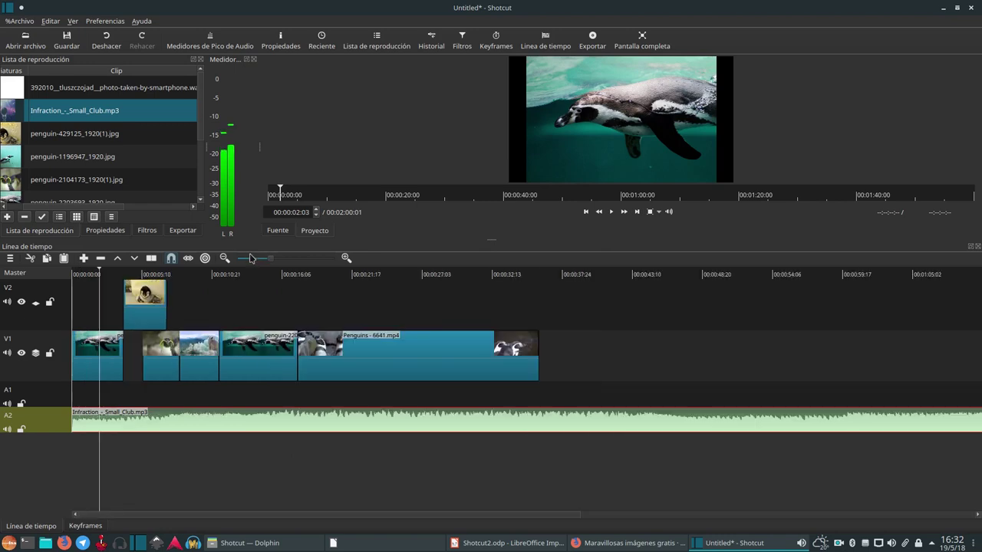
scroll(250, 257, "up", 5)
scroll(250, 257, "down", 2)
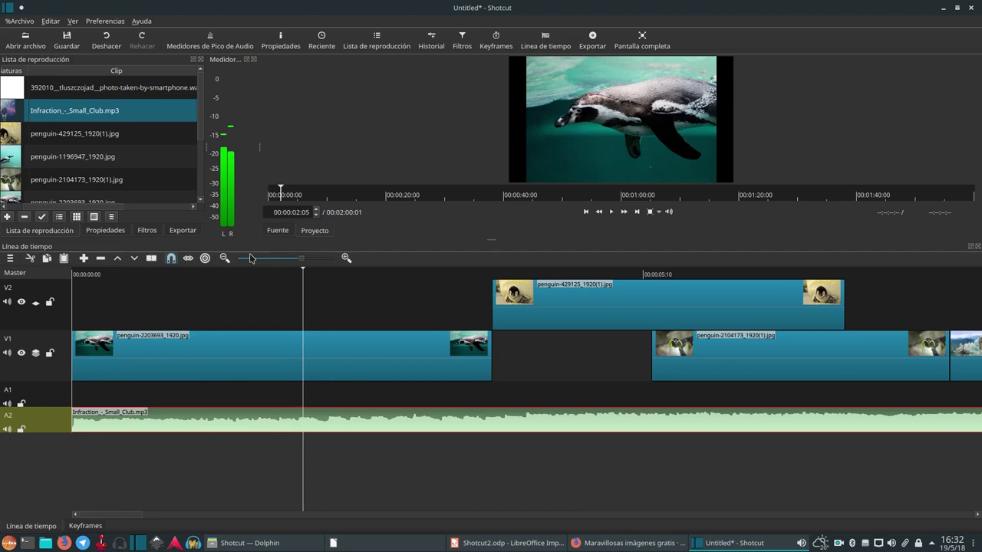
key("Left")
key("Left")
key("Left")
key("Left")
key("Left")
key("Left")
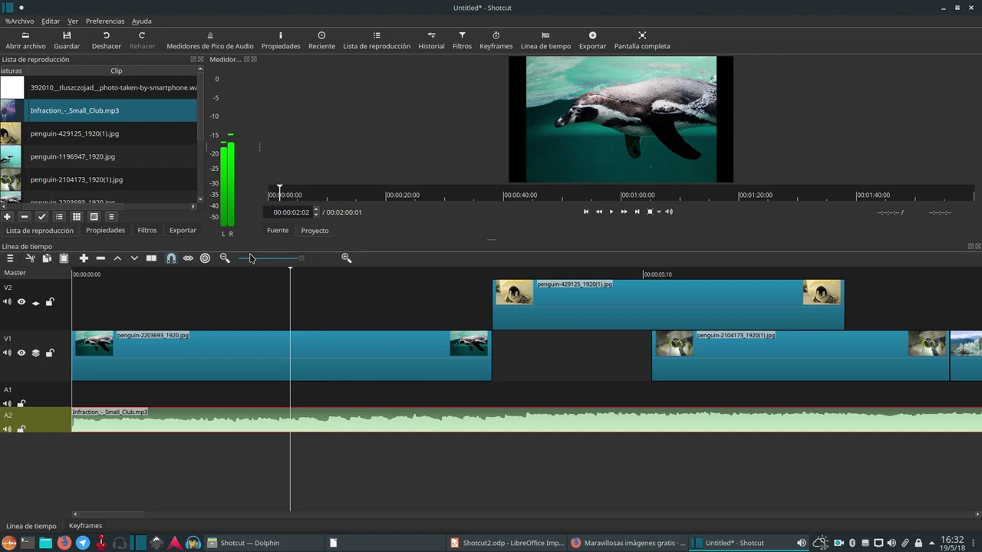
Jump the playhead between clip edges as far as Penguins - 6641.mp4 and back to the start of the polar bear image at 00:00:08:09
key("Down")
key("Down")
key("Down")
key("Down")
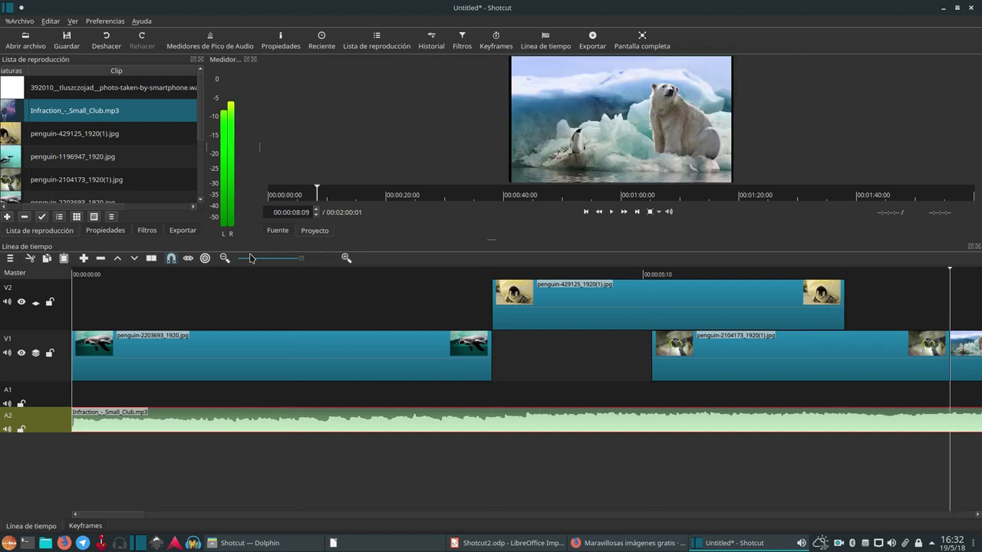
key("Down")
key("Down")
key("Up")
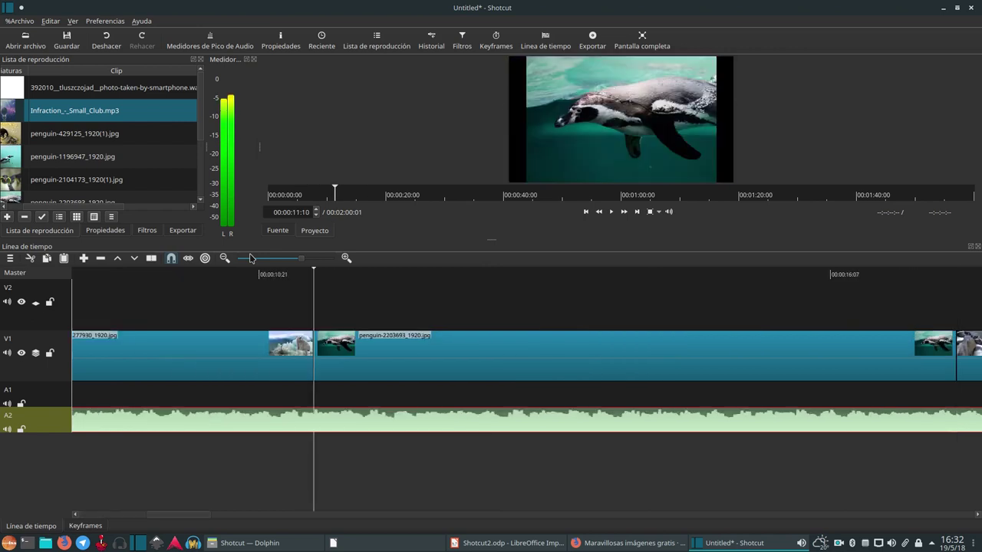
key("Down")
key("Up")
key("Down")
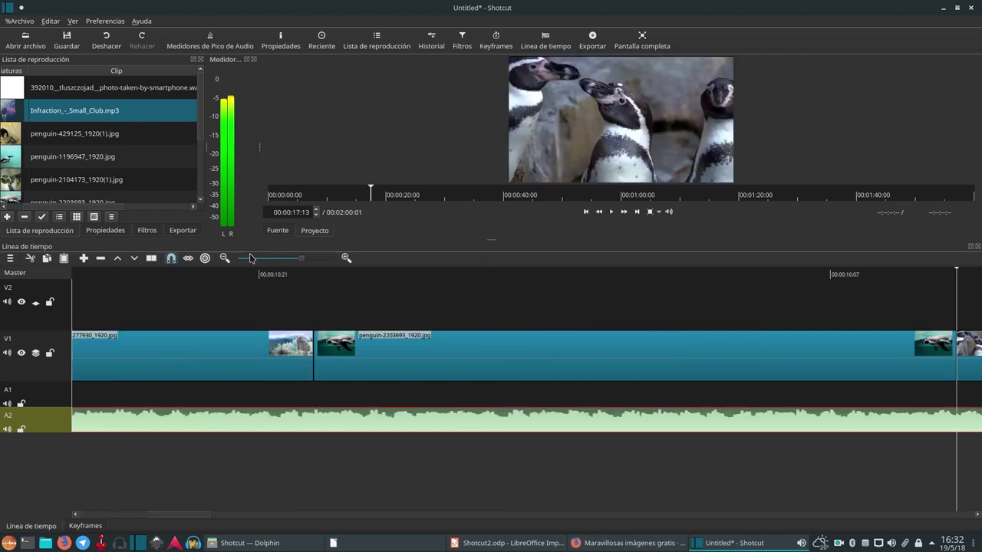
key("Down")
key("Up")
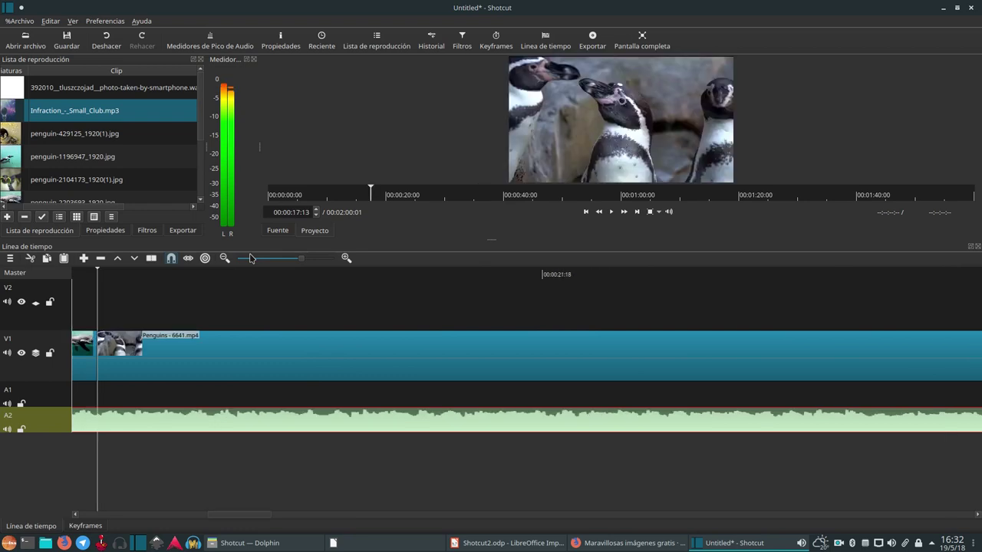
key("Up")
key("Up")
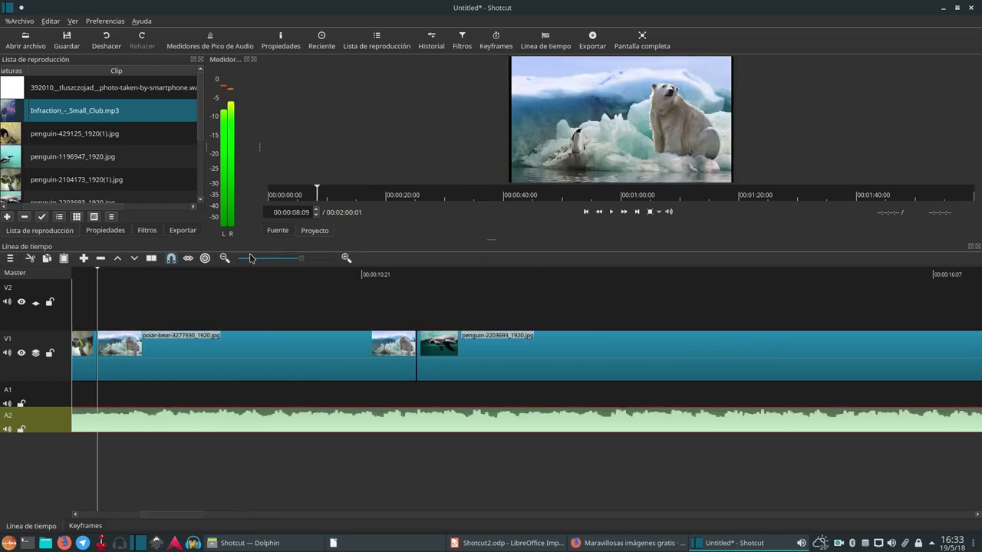
Alternate the playhead between the start and end of the polar bear image, finishing at its end at 00:00:11:10
key("Down")
key("Up")
key("Down")
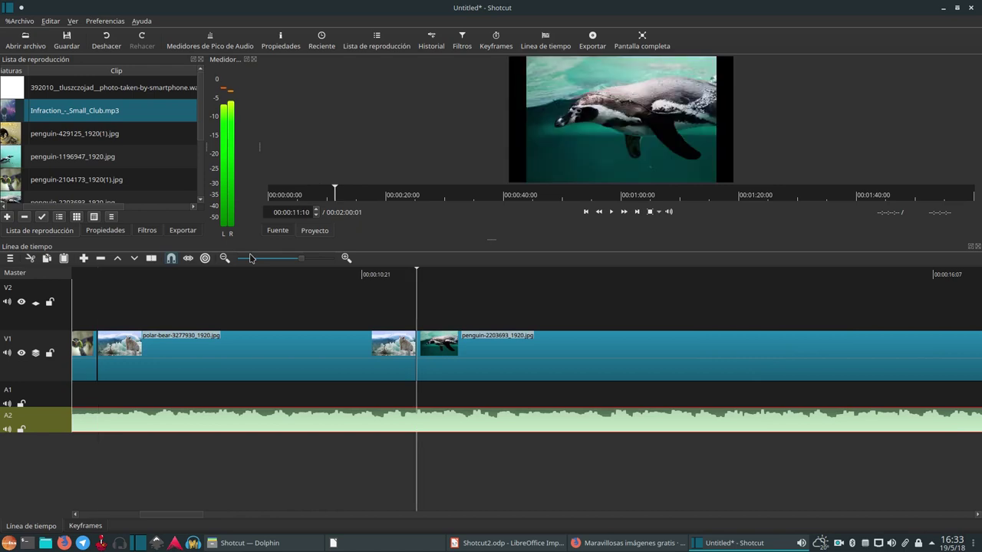
key("Up")
key("Down")
key("Up")
key("Down")
Step the playhead backward frame by frame from the cut at 00:00:11:10 into the polar bear image
key("Left")
key("Left")
key("Left")
key("Left")
key("Left")
key("Left")
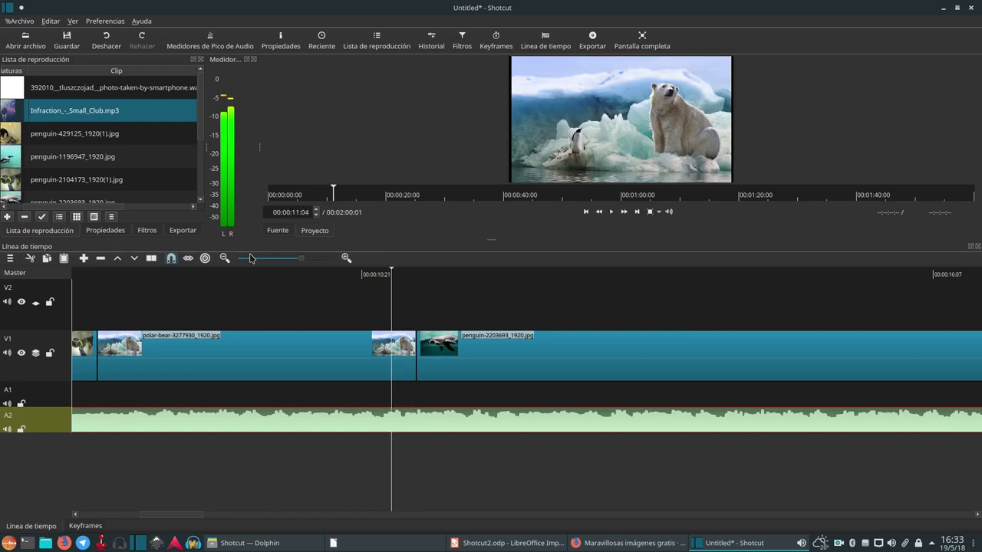
key("Left")
key("Left")
key("Left")
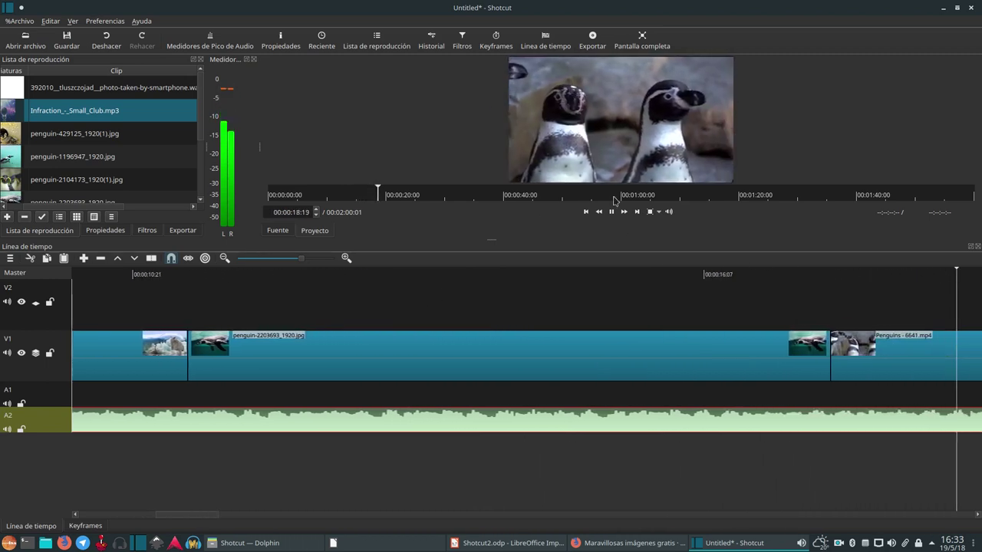
Enlarge the preview area above the timeline and replay the project from the beginning
left_click_drag(496, 238, 486, 372)
key("space")
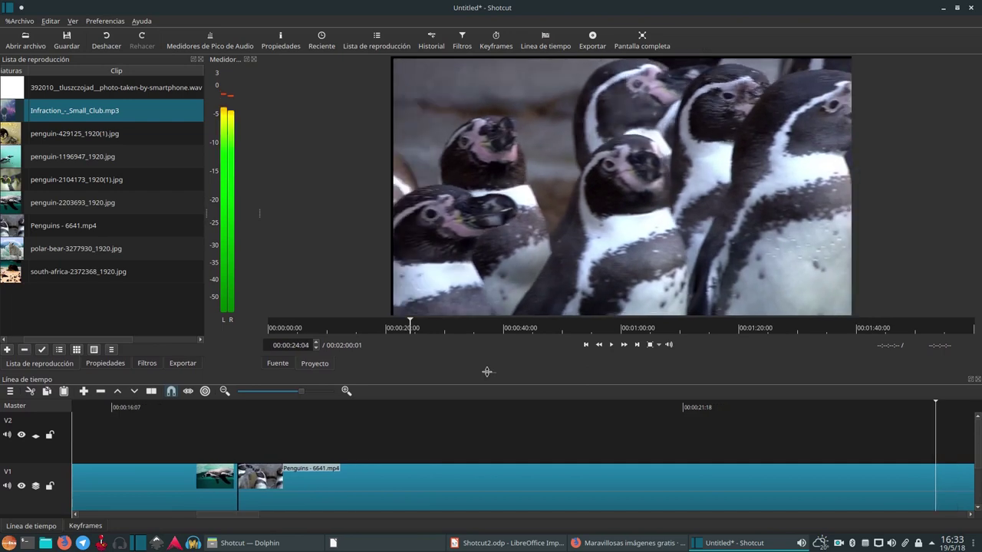
key("Home")
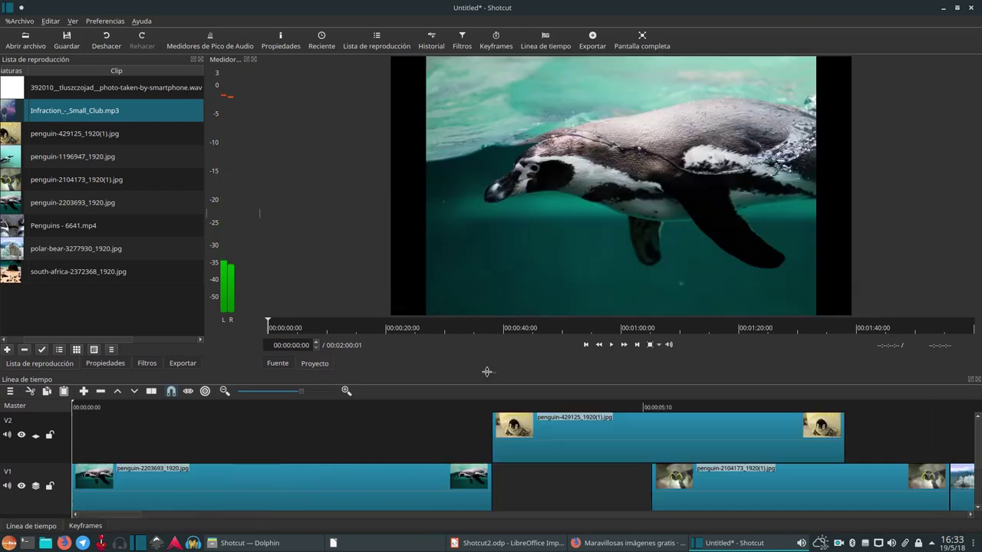
key("space")
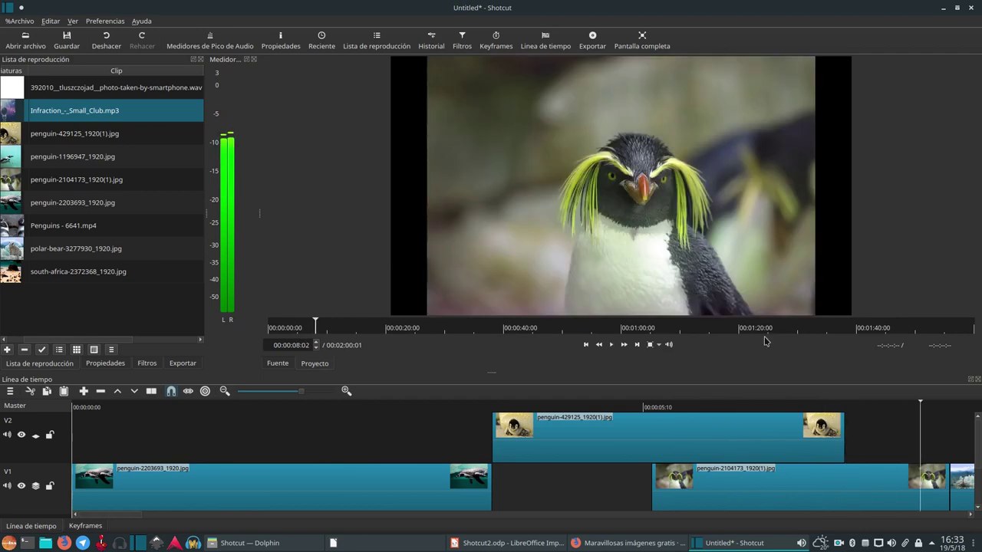
Place the playhead at 00:00:06:03 over the overlapping images, then hide track V2 and show it again
left_click(714, 407)
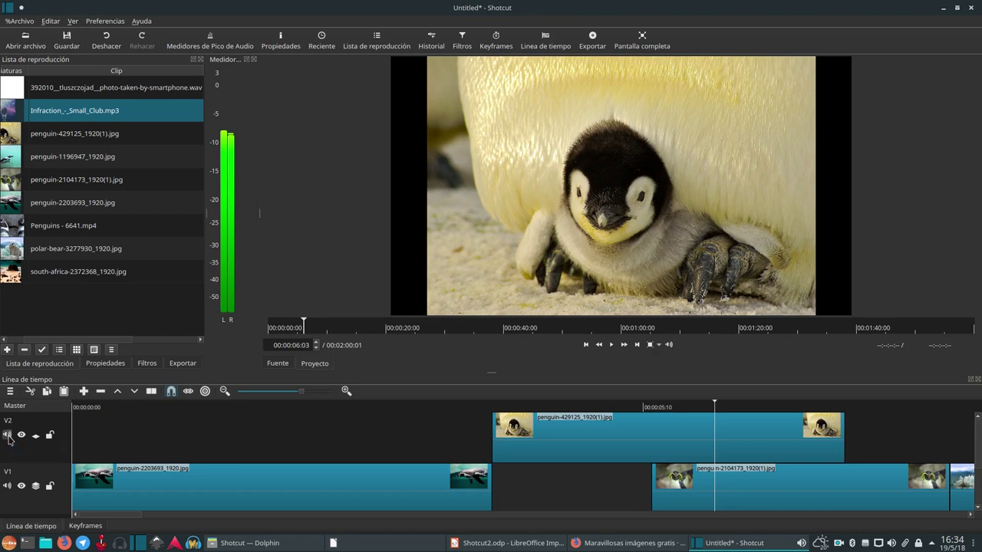
left_click(21, 435)
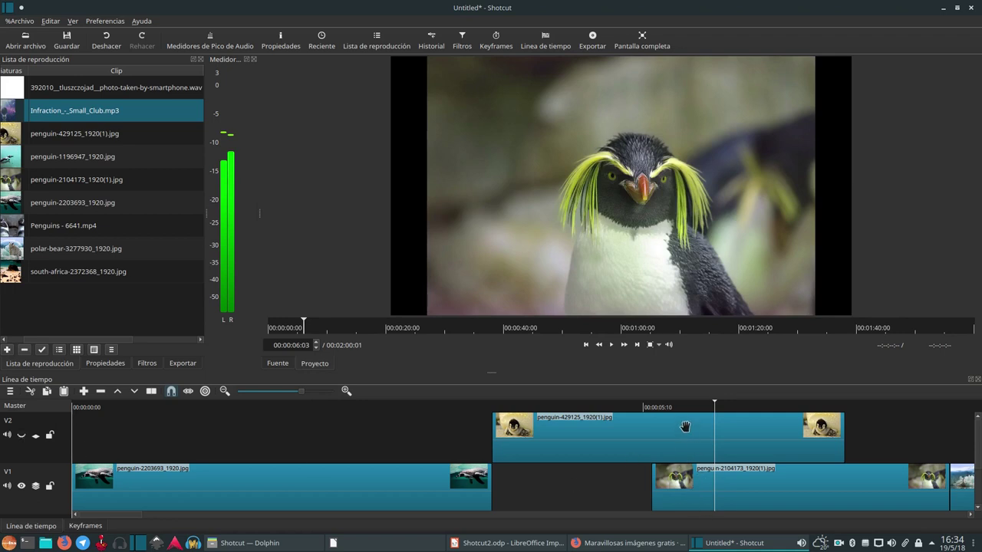
left_click(23, 435)
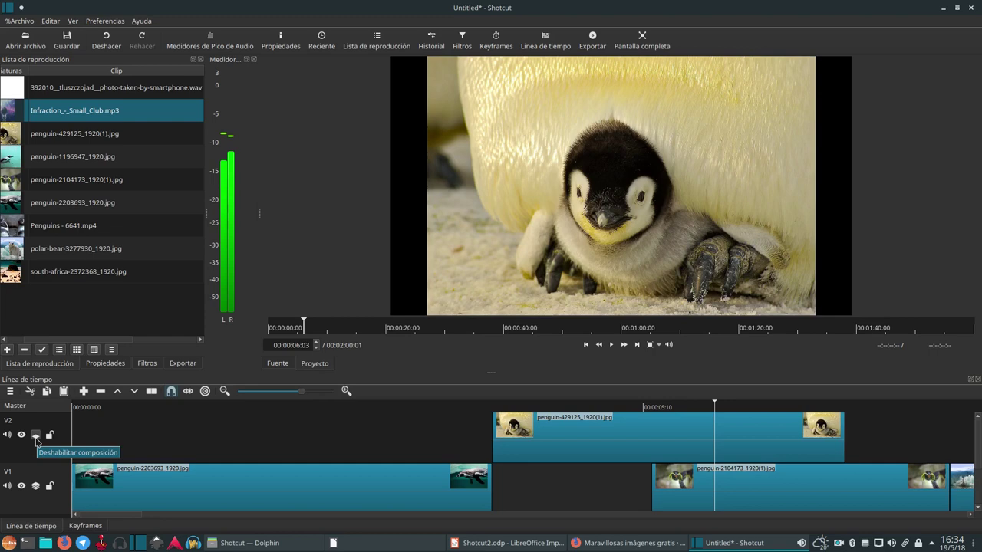
Disable compositing on V2 and move penguin-2104173_1920(1).jpg from V1 onto V2, ahead of the baby penguin image
left_click(35, 437)
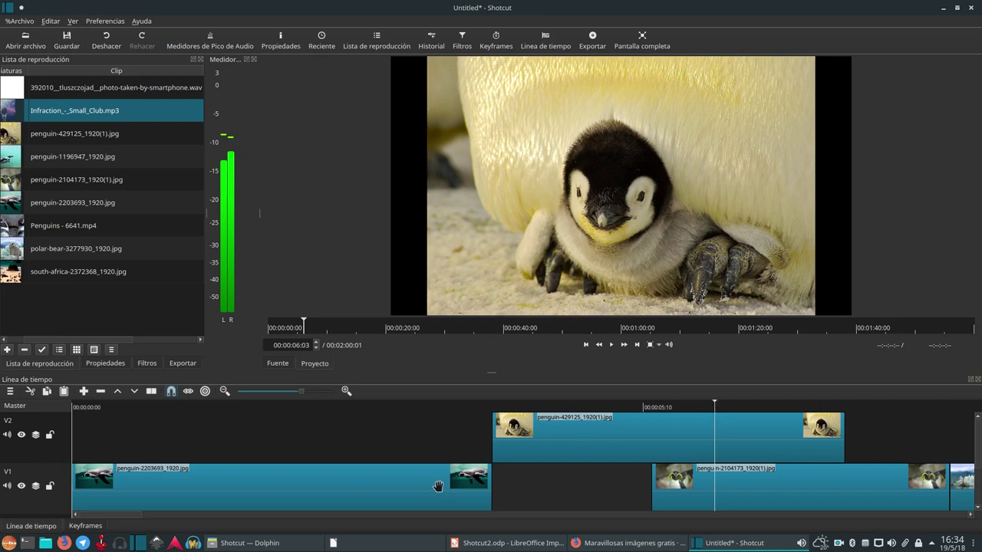
left_click_drag(667, 483, 642, 483)
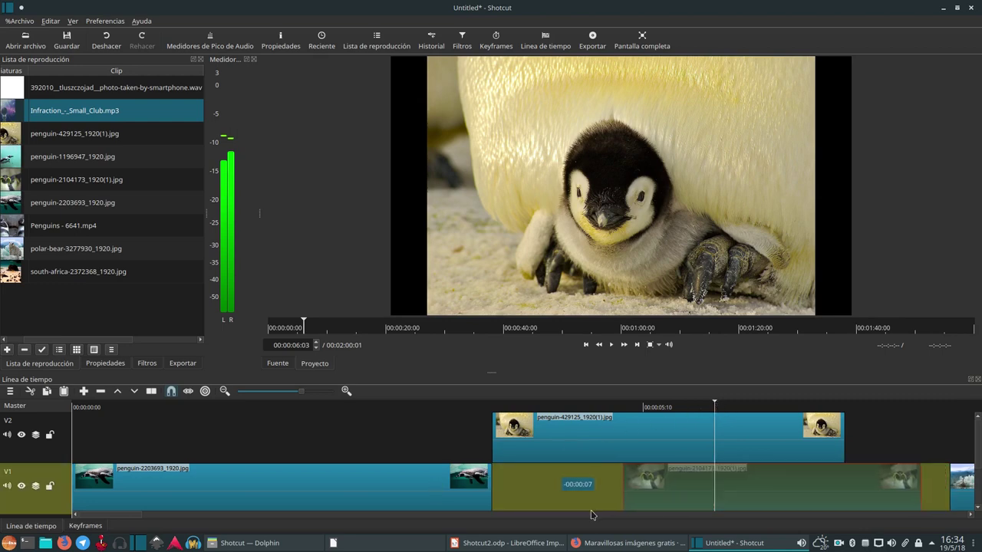
left_click_drag(867, 491, 373, 411)
Move polar-bear-3277930_1920.jpg earlier on V1 so that it lies beneath the baby penguin image at the playhead
left_click_drag(960, 486, 578, 499)
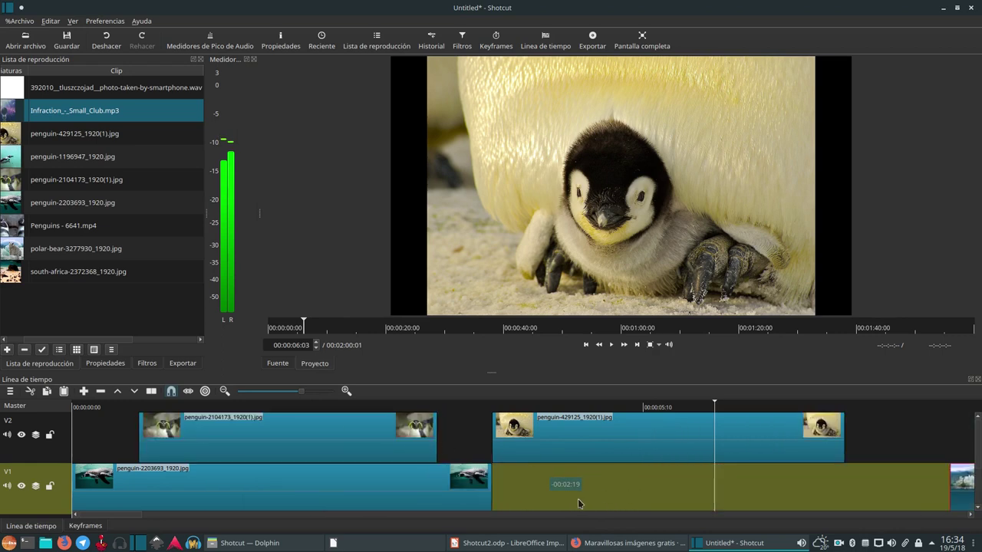
left_click_drag(963, 481, 685, 506)
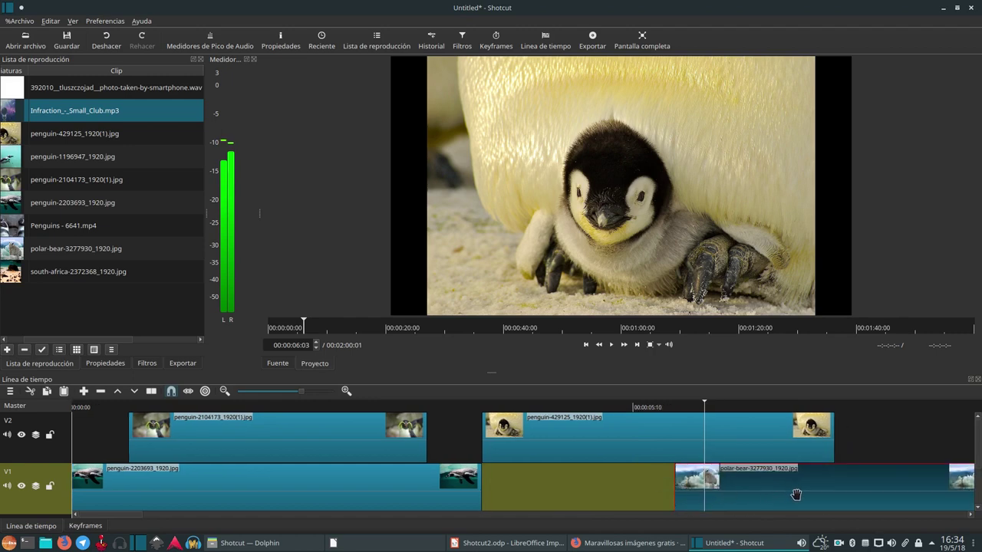
left_click_drag(790, 492, 782, 492)
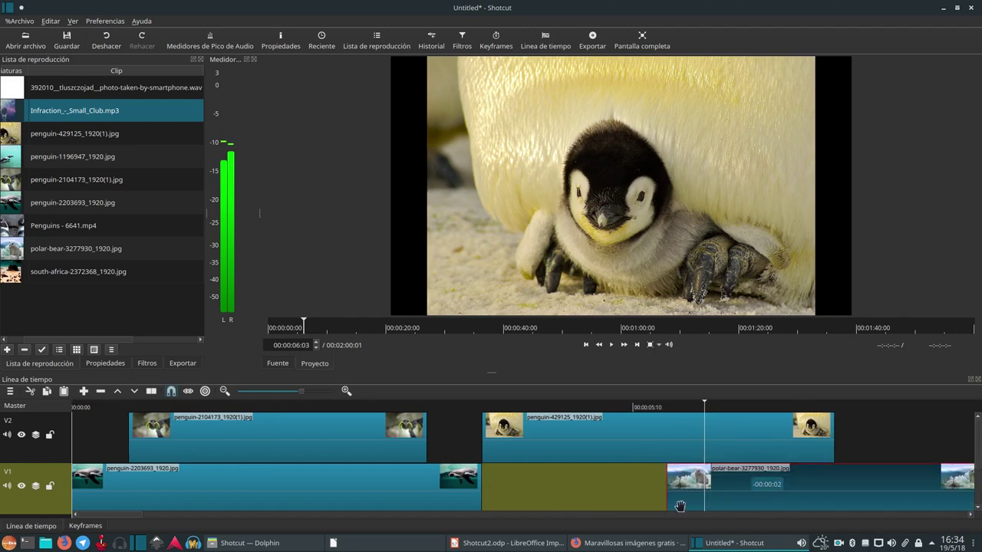
Toggle compositing on V2, leaving it enabled, and try to move the penguin-2104173_1920(1).jpg clip while testing the track lock
left_click(39, 439)
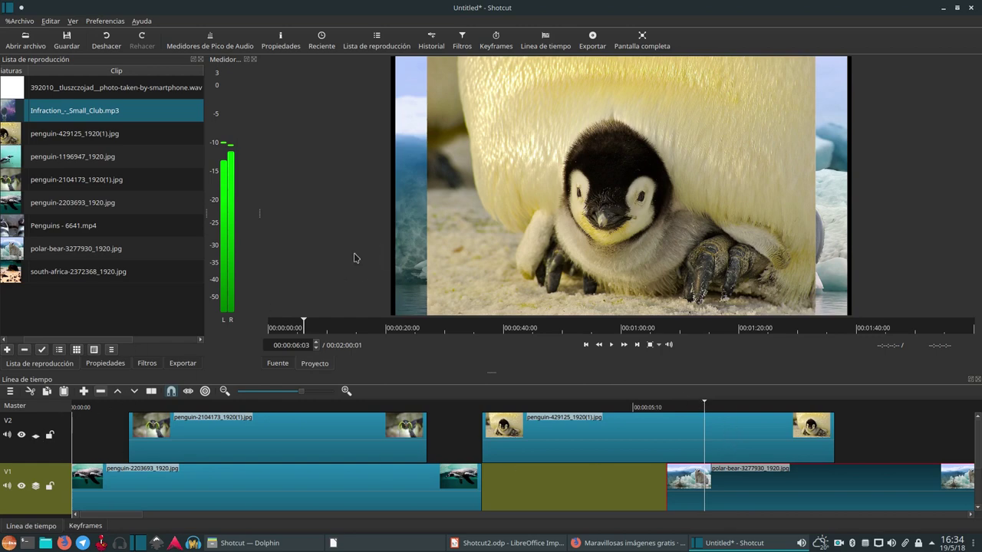
left_click(35, 436)
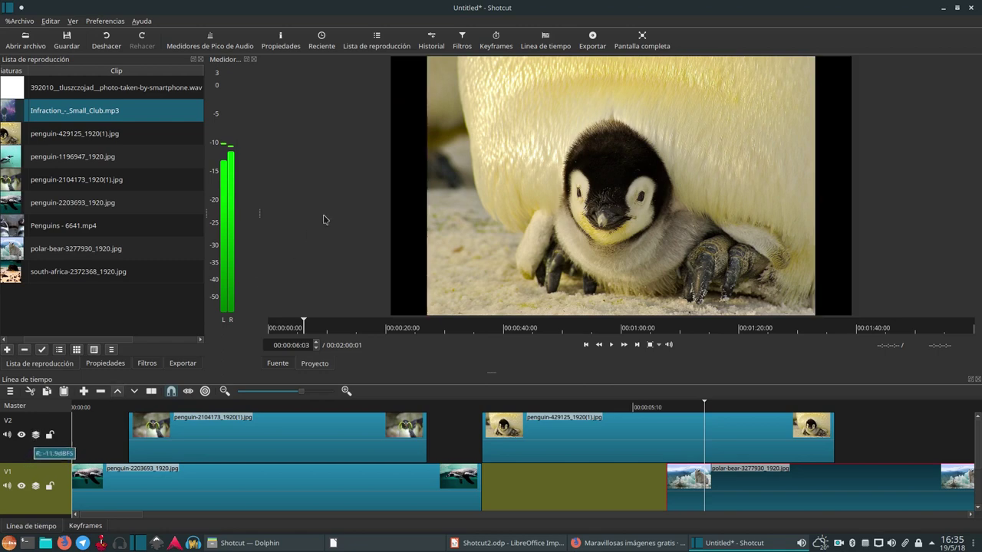
left_click(34, 435)
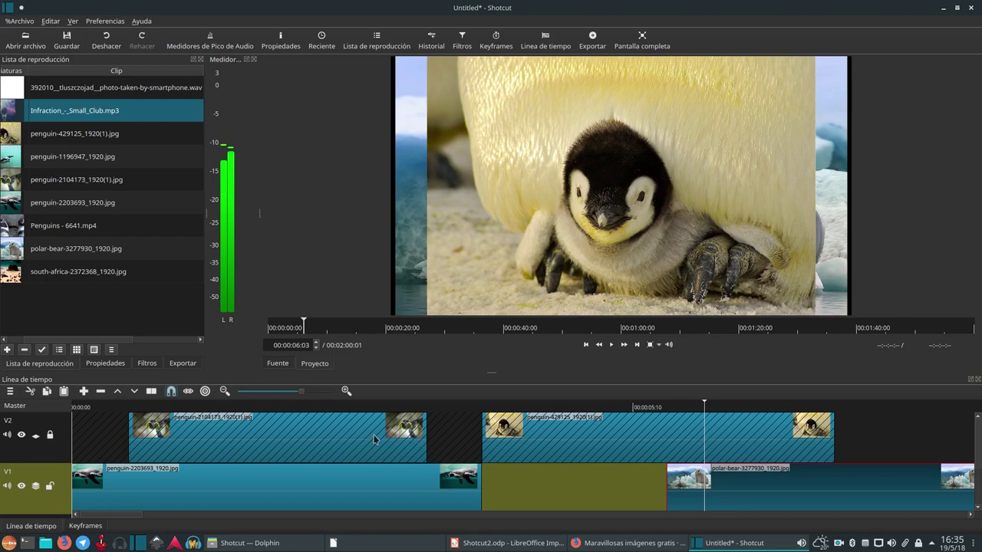
left_click_drag(265, 438, 330, 434)
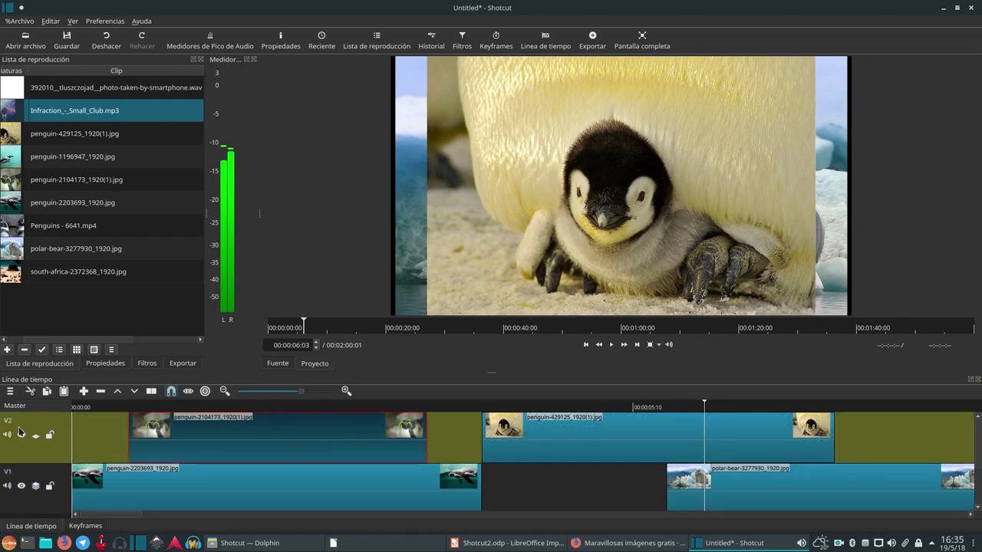
Rename track V2 as V0 and preview its two images with the playhead at 00:00:02:24 and 00:00:04:24
double_click(19, 426)
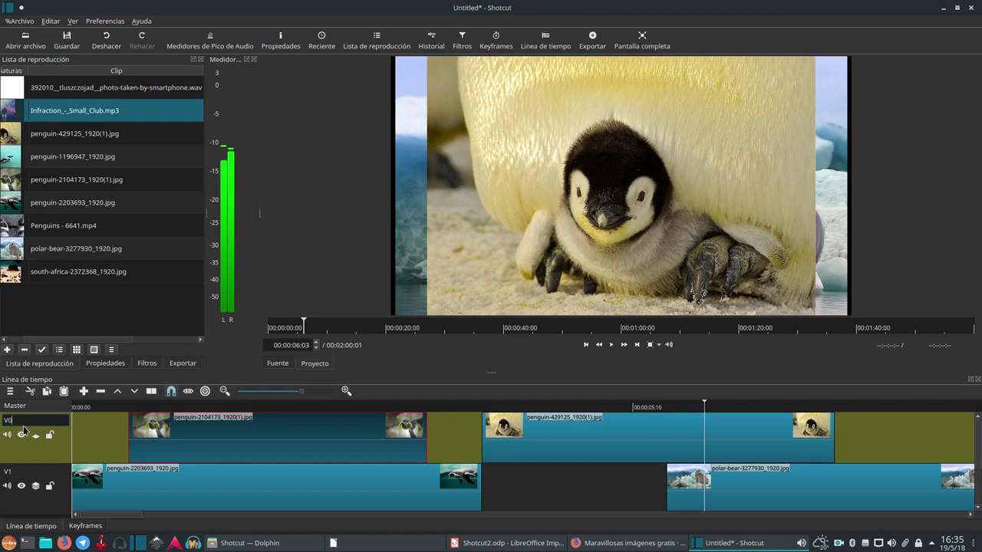
type("V0")
key("Return")
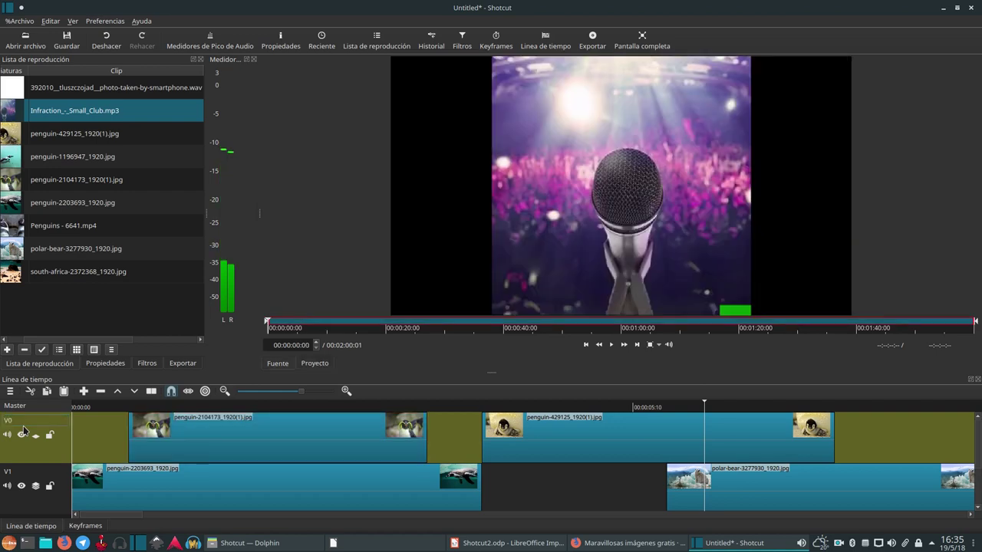
left_click(373, 412)
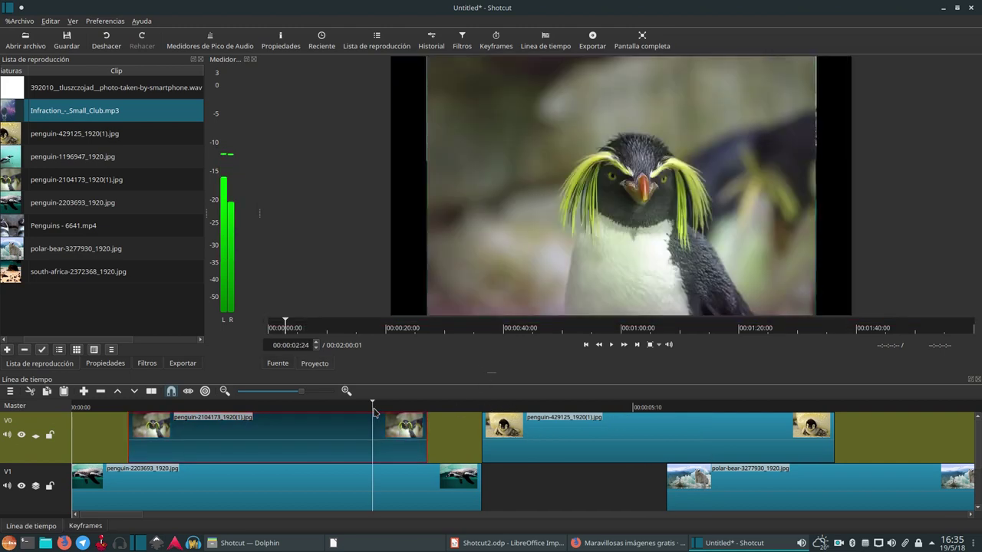
left_click(584, 407)
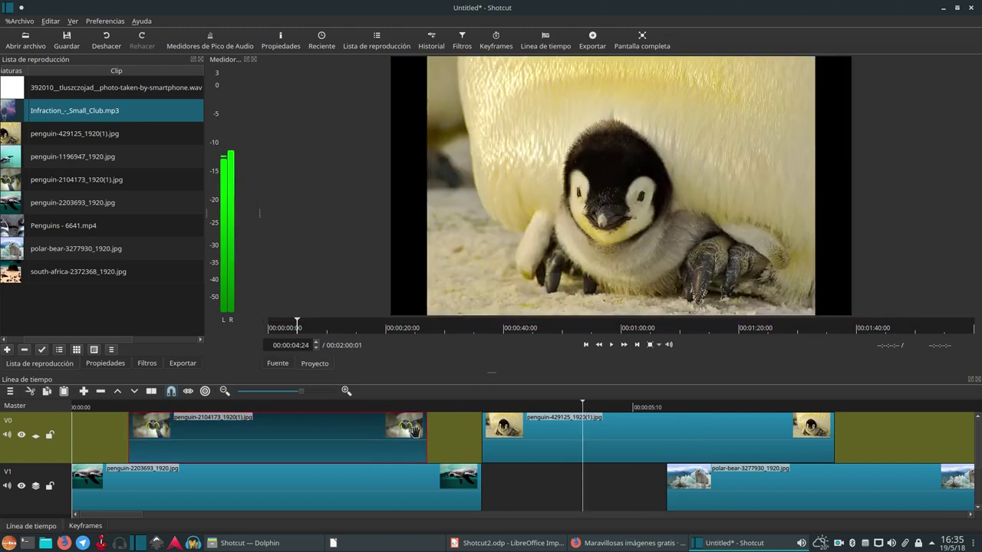
Play the project with audio track A2 muted, restore its sound during playback, and pause at about 00:00:08:14
scroll(493, 429, "down", 2)
scroll(493, 429, "down", 1)
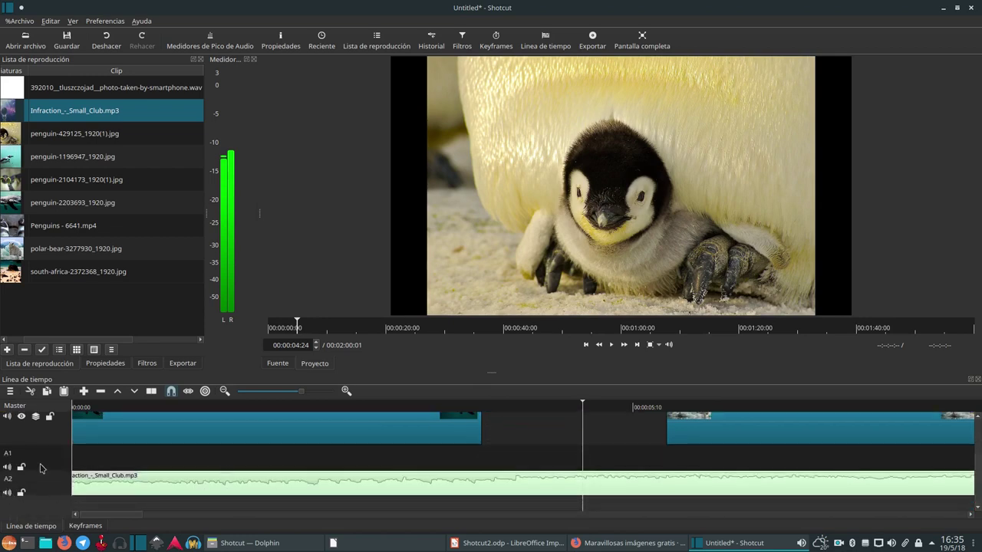
scroll(40, 467, "up", 3)
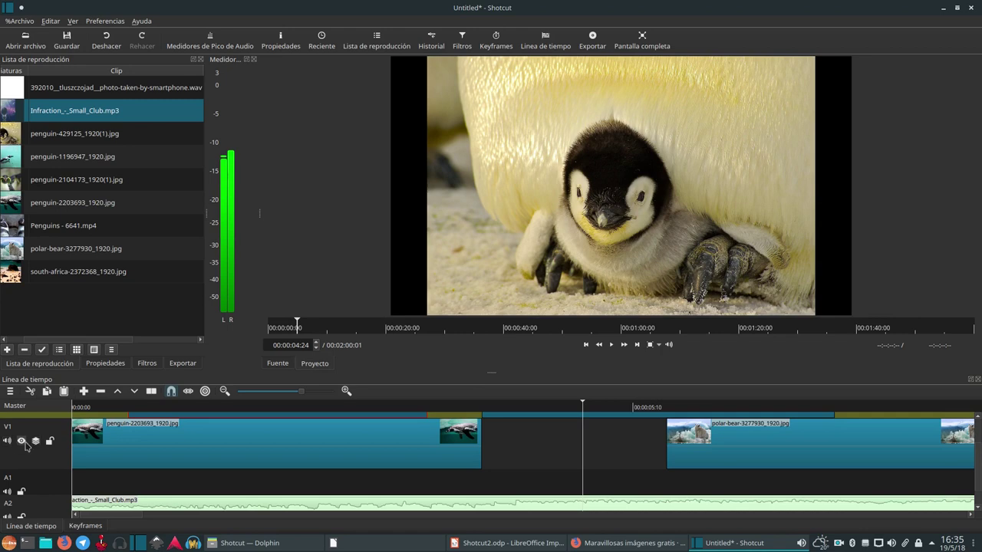
scroll(35, 454, "down", 3)
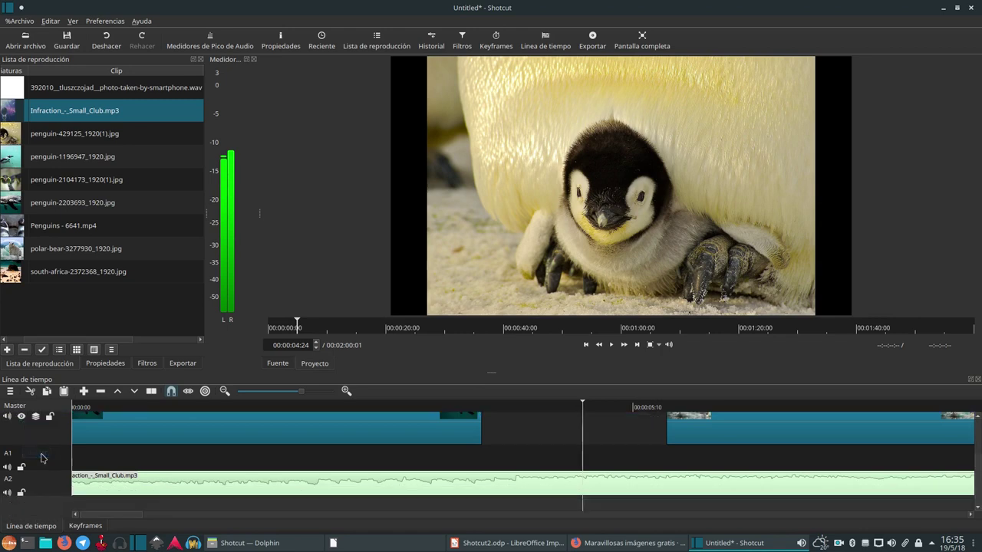
left_click(7, 493)
key("space")
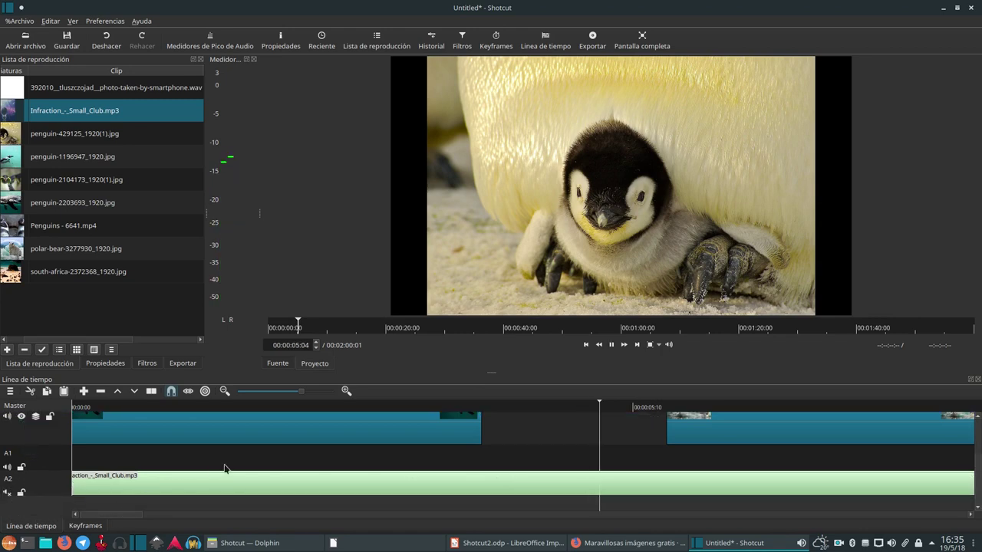
left_click(7, 493)
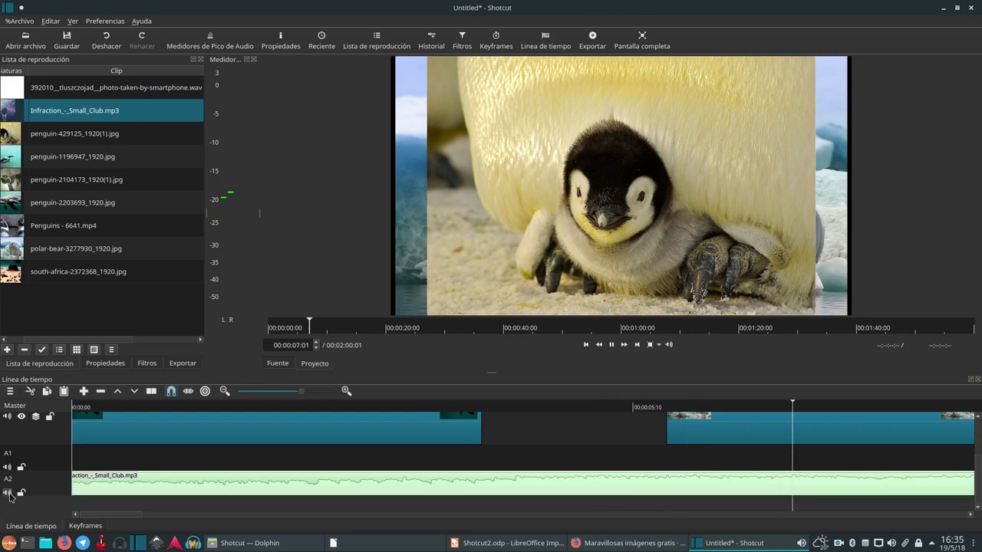
key("space")
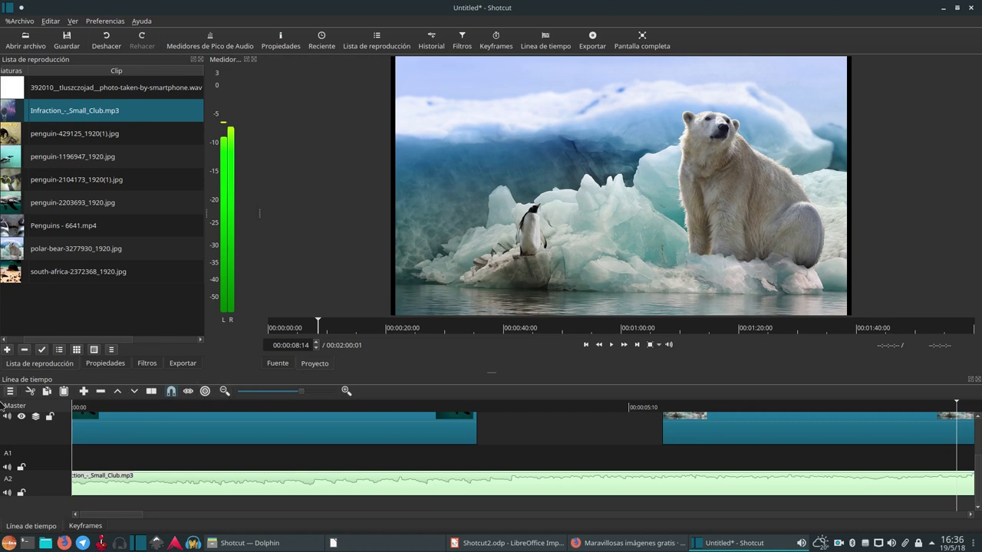
Switch to the Impress presentation to check the "2. Línea de tiempo" outline slide, and return to Shotcut
mouse_move(1, 13)
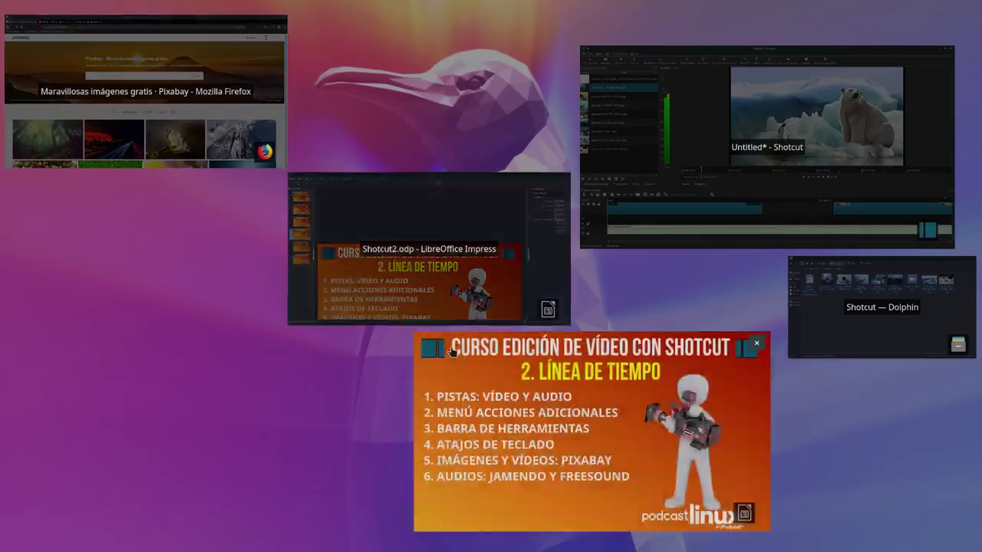
left_click(452, 350)
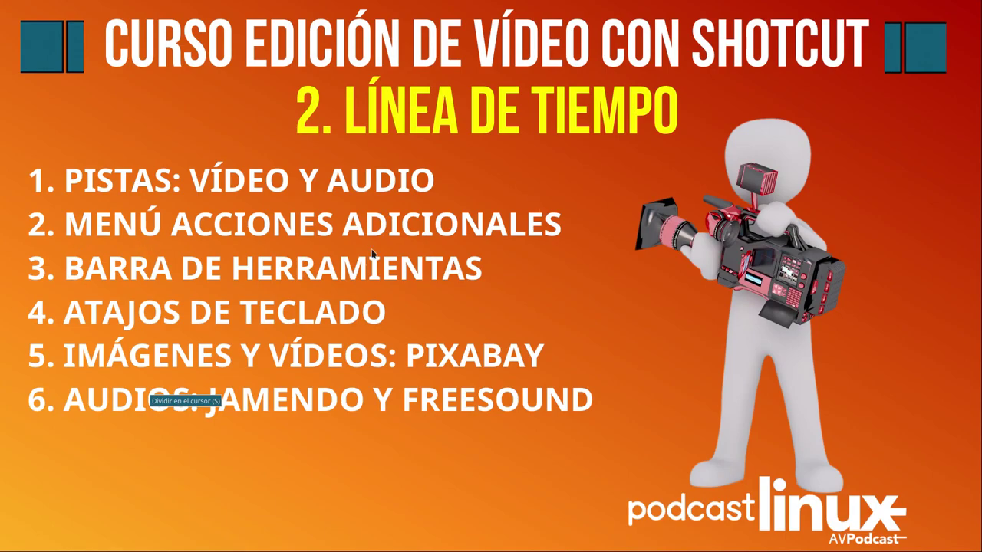
mouse_move(2, 1)
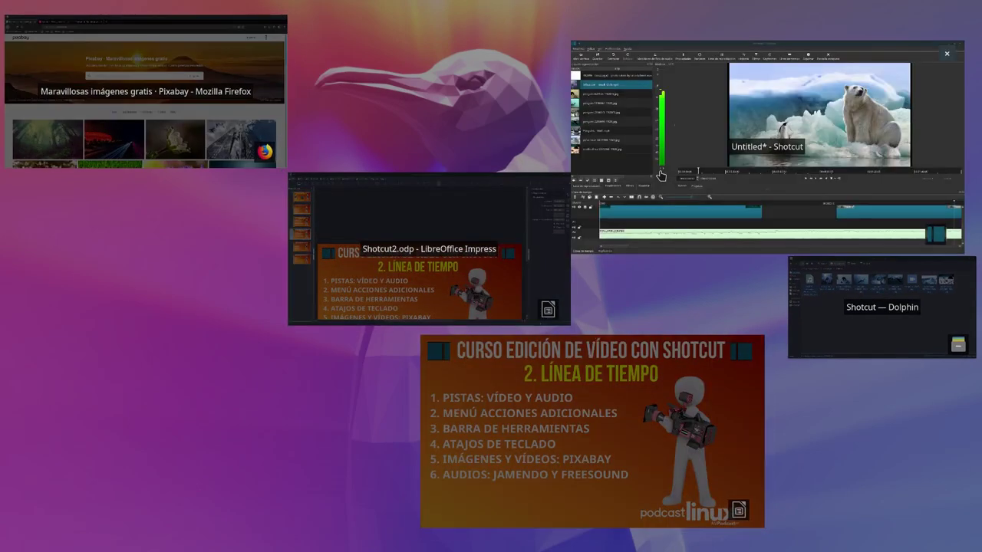
left_click(660, 175)
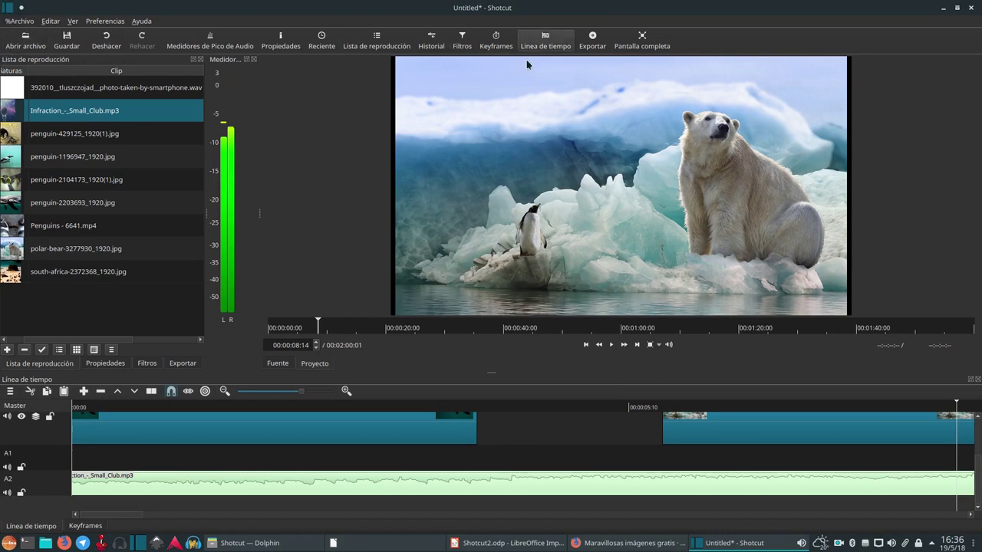
Select track V1 and insert a new video track directly above it, checking its place below V0
left_click(11, 391)
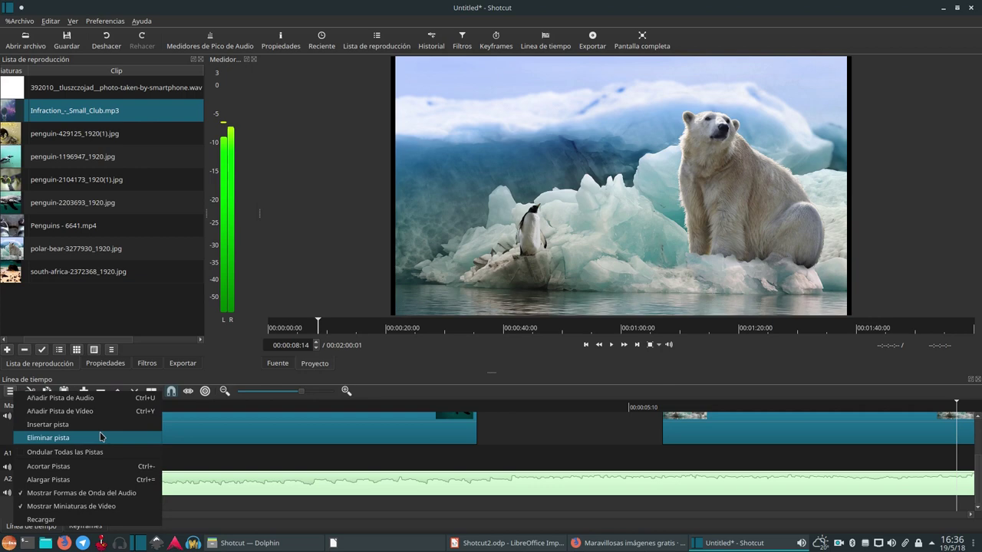
left_click(504, 461)
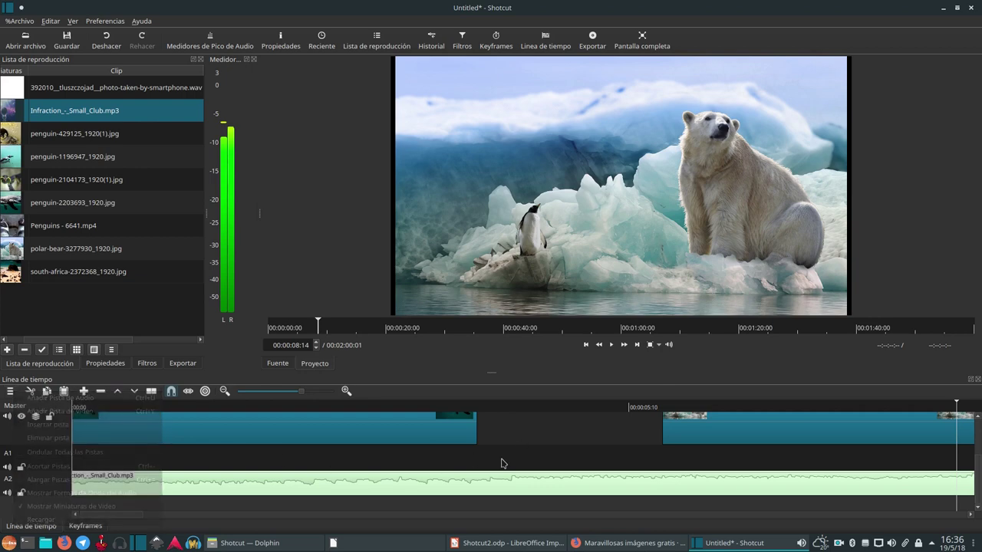
left_click(63, 453)
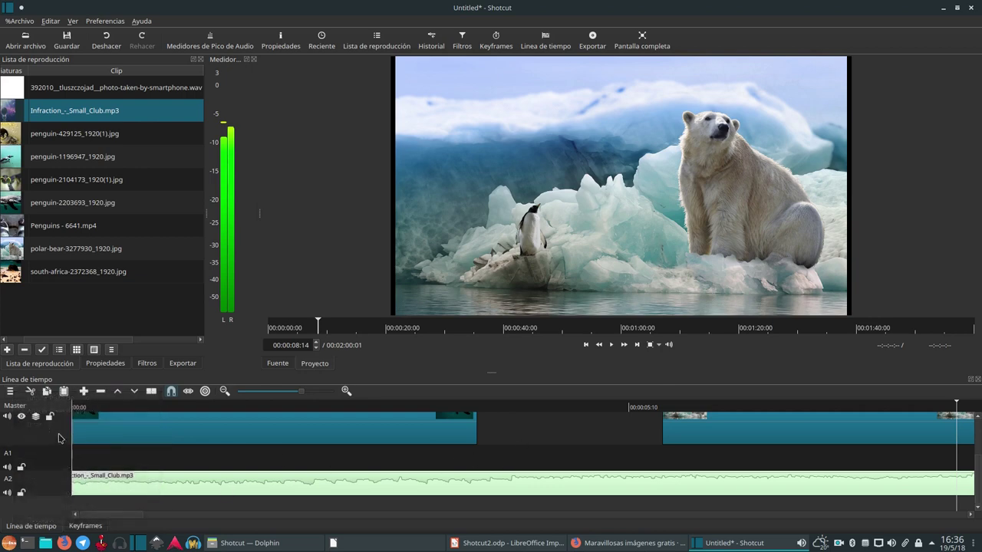
left_click(58, 435)
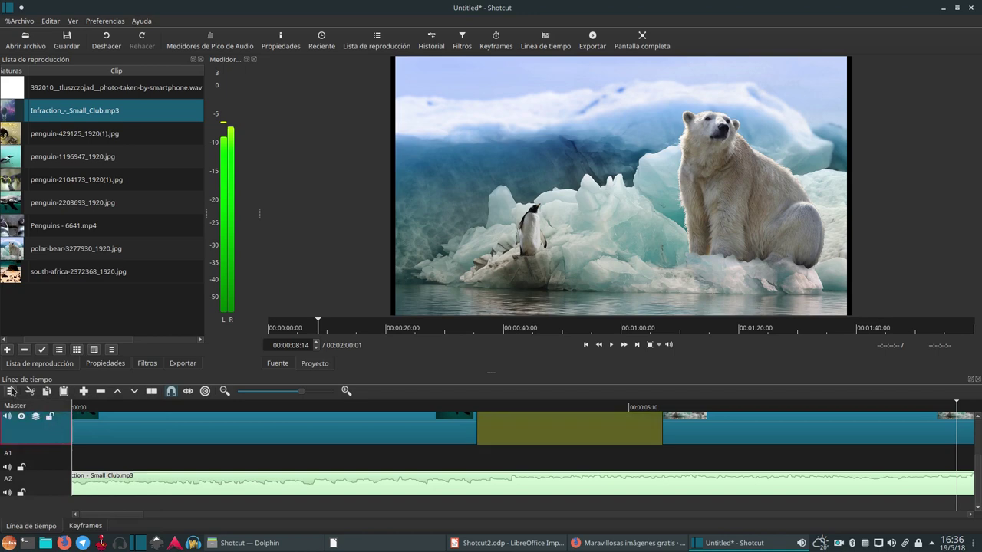
left_click(11, 390)
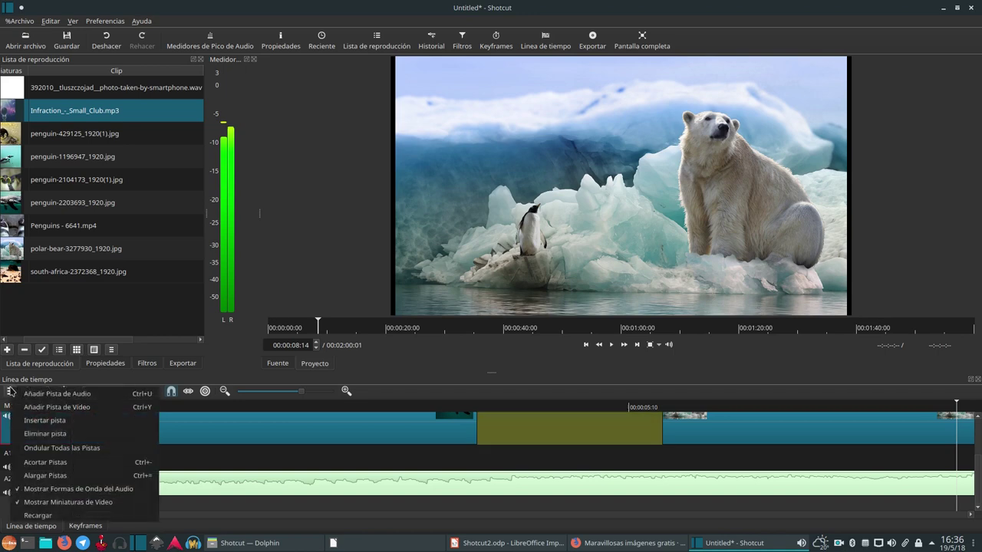
left_click(45, 421)
scroll(222, 460, "up", 2)
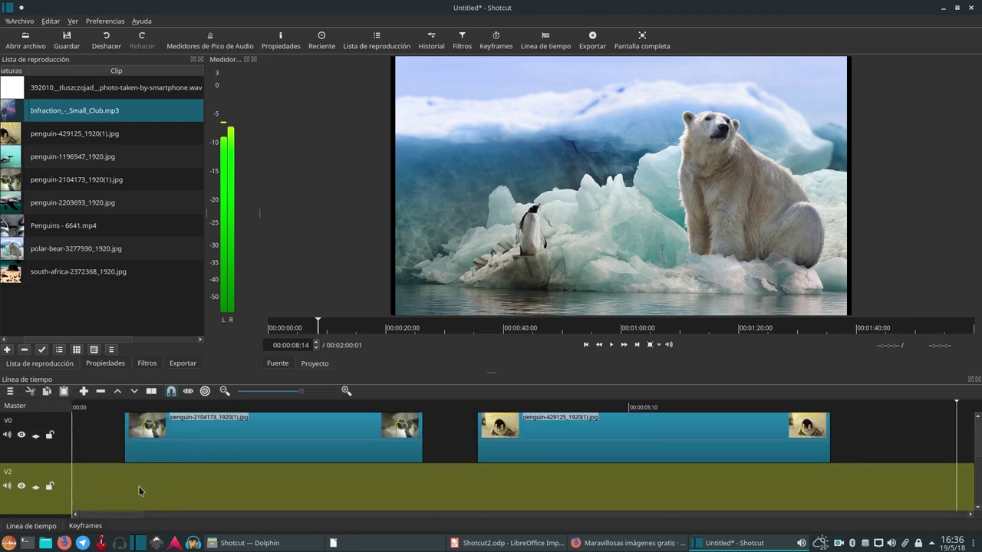
scroll(123, 439, "down", 2)
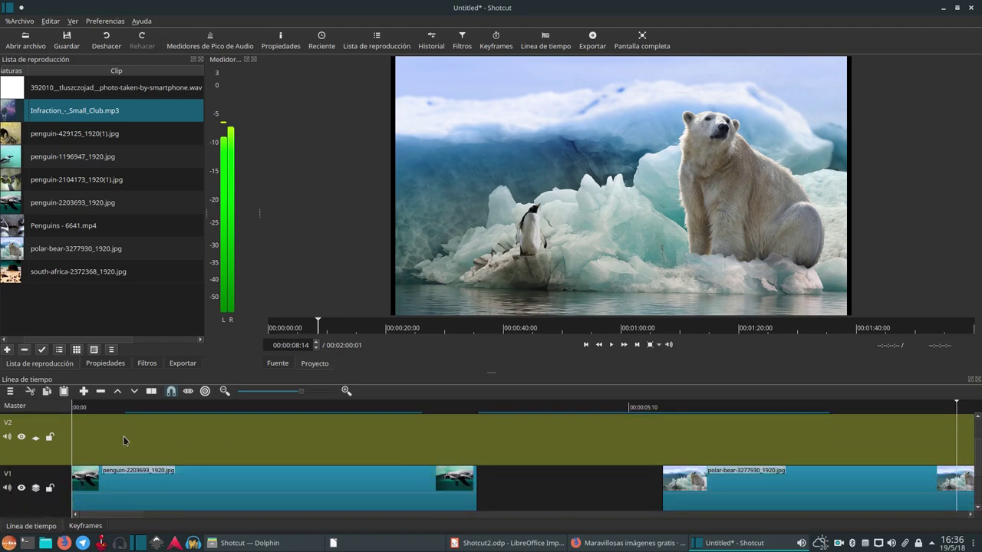
Select the empty V2 track and remove it from the timeline
left_click(11, 391)
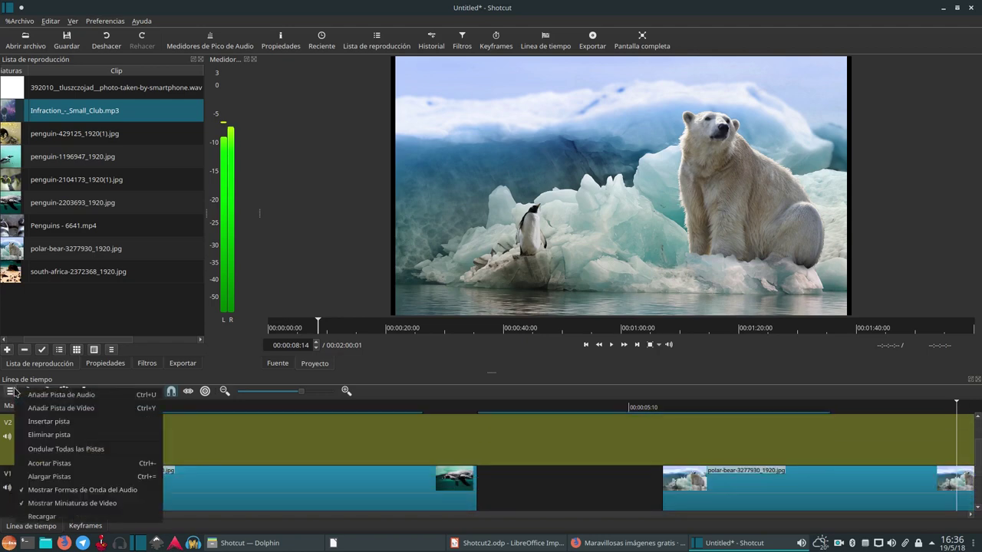
left_click(6, 453)
left_click(6, 452)
left_click(11, 391)
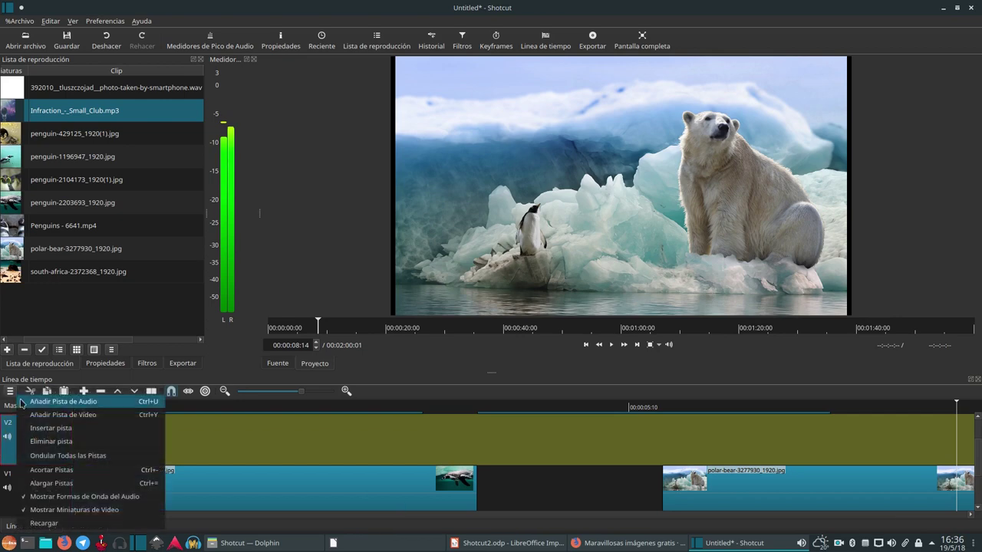
left_click(44, 440)
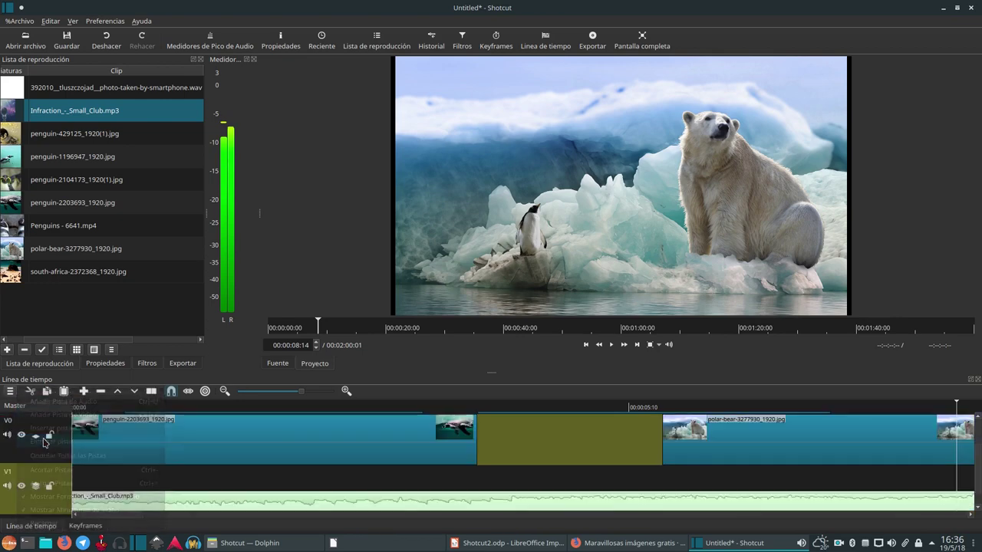
Enable Ondular Todas las Pistas (ripple all tracks) and disable it again
left_click(10, 391)
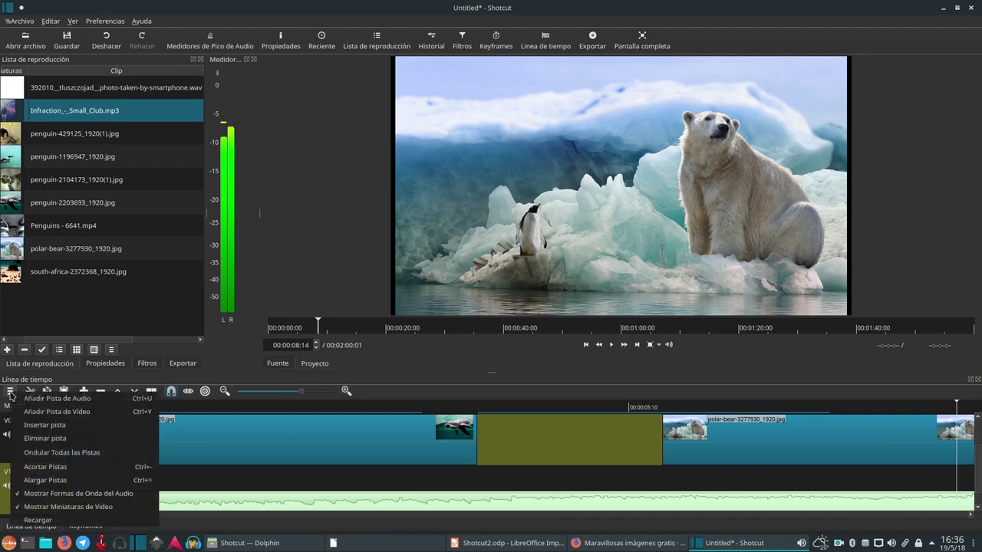
left_click(47, 453)
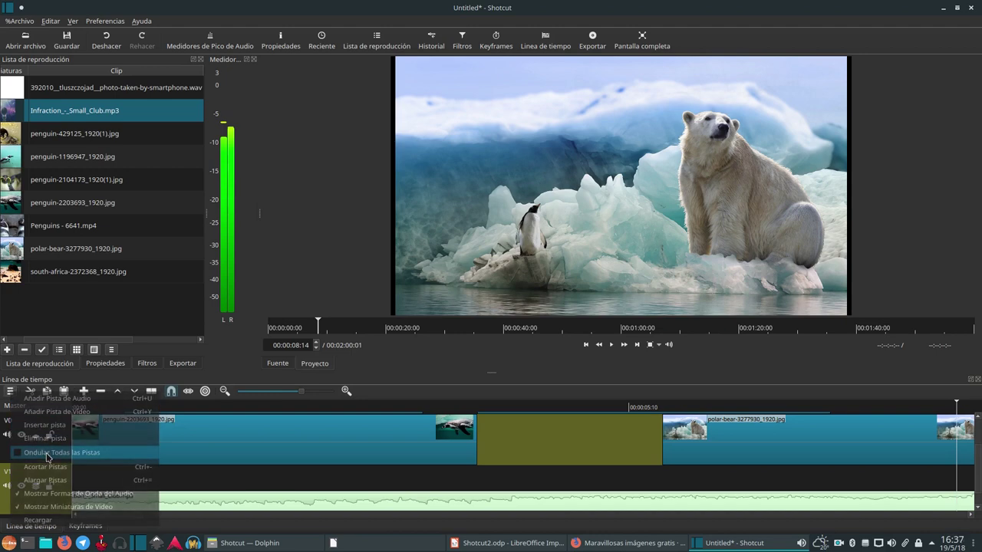
left_click(10, 391)
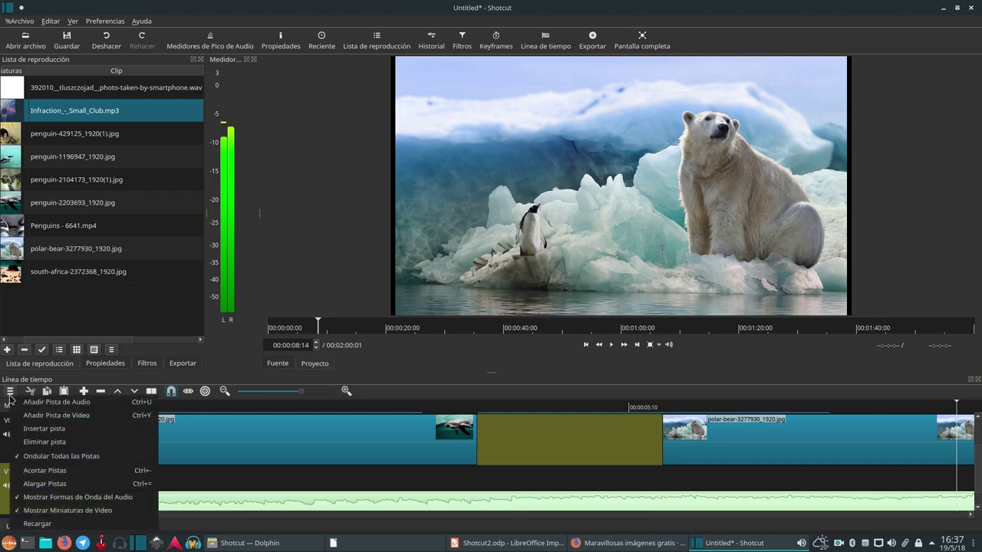
left_click(23, 457)
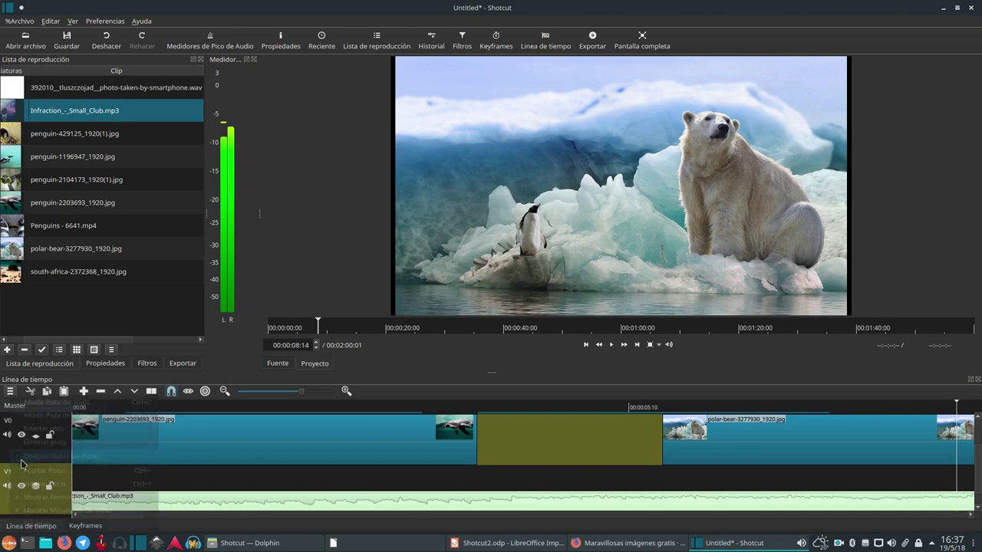
Shorten the track heights and make them taller again, enlarging the timeline area to fit all four tracks
left_click(9, 392)
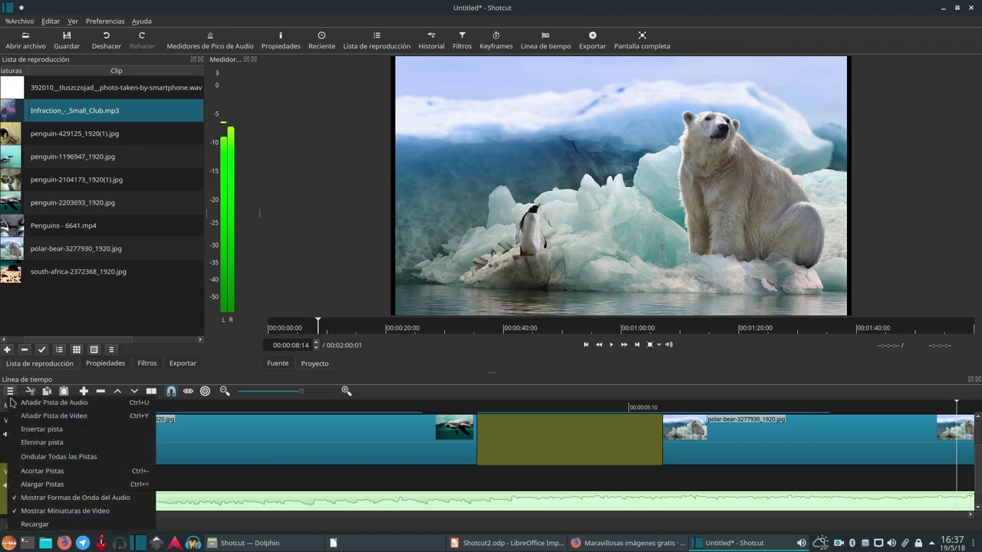
left_click(48, 470)
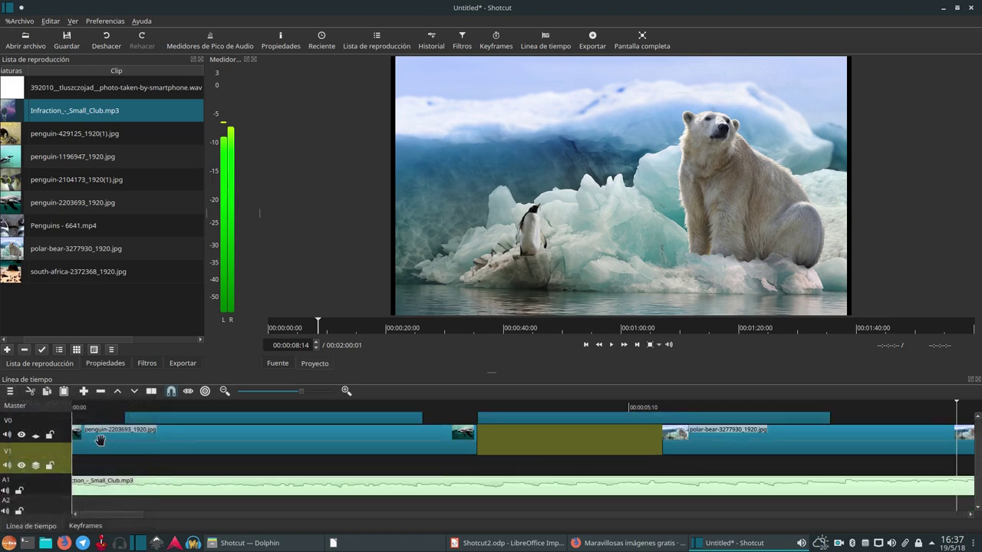
left_click_drag(491, 373, 487, 302)
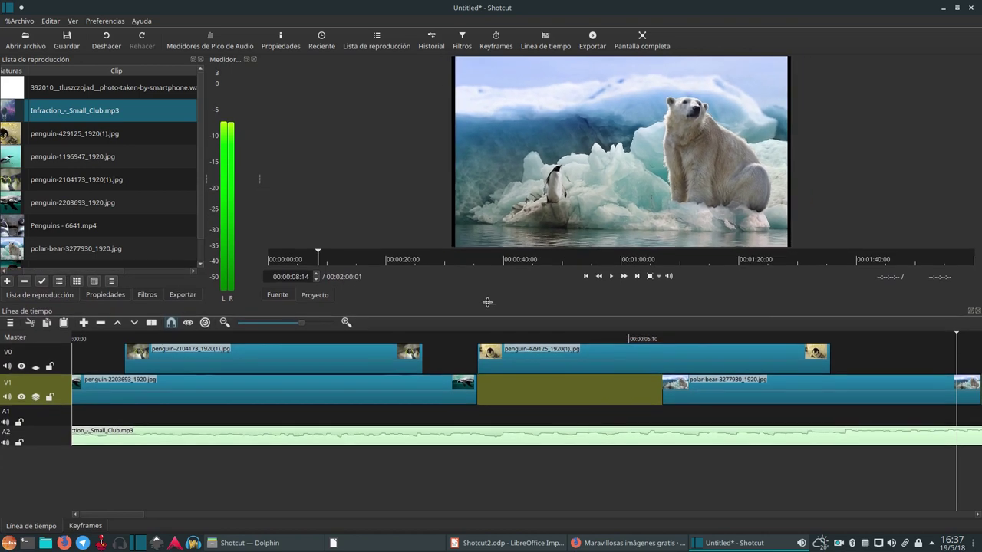
left_click(10, 322)
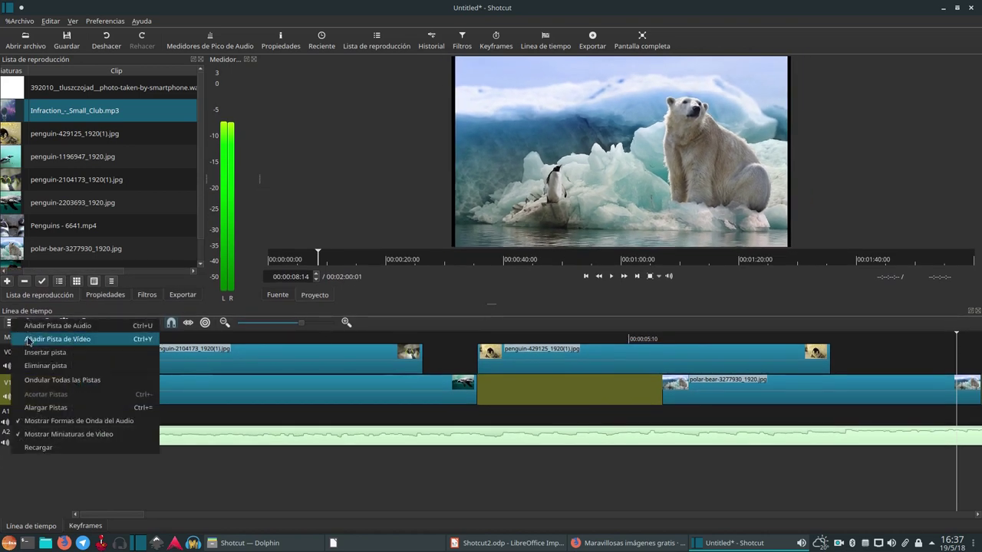
left_click(51, 408)
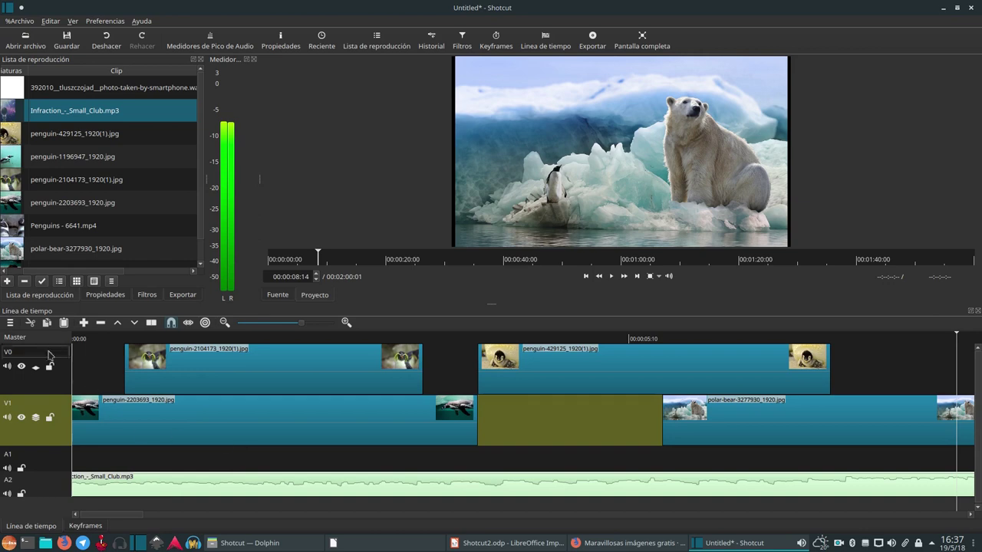
Hide the audio waveforms on the timeline clips and show them again
left_click(10, 323)
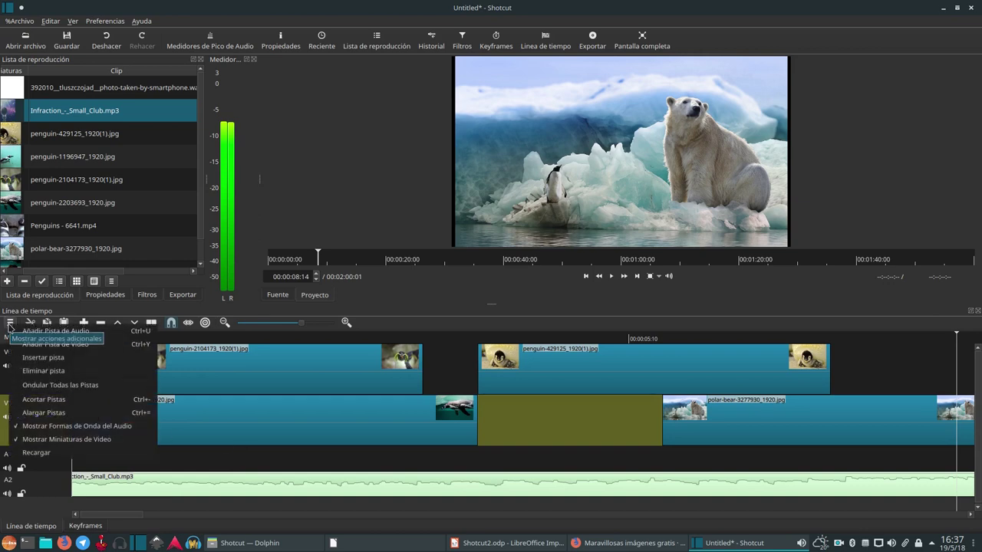
left_click(92, 429)
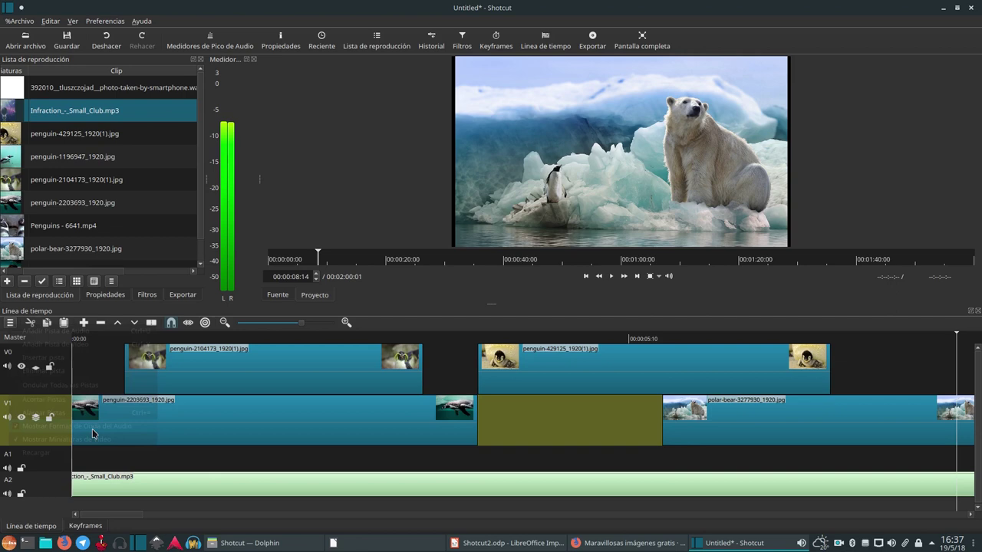
left_click(9, 323)
left_click(50, 429)
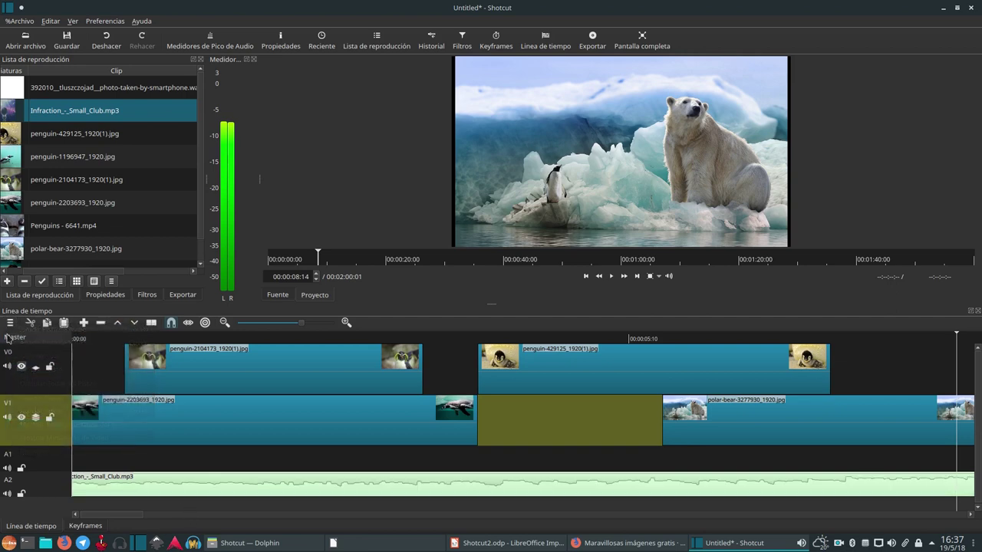
Hide the video thumbnails on the timeline clips, show them again, and reload the timeline
left_click(11, 323)
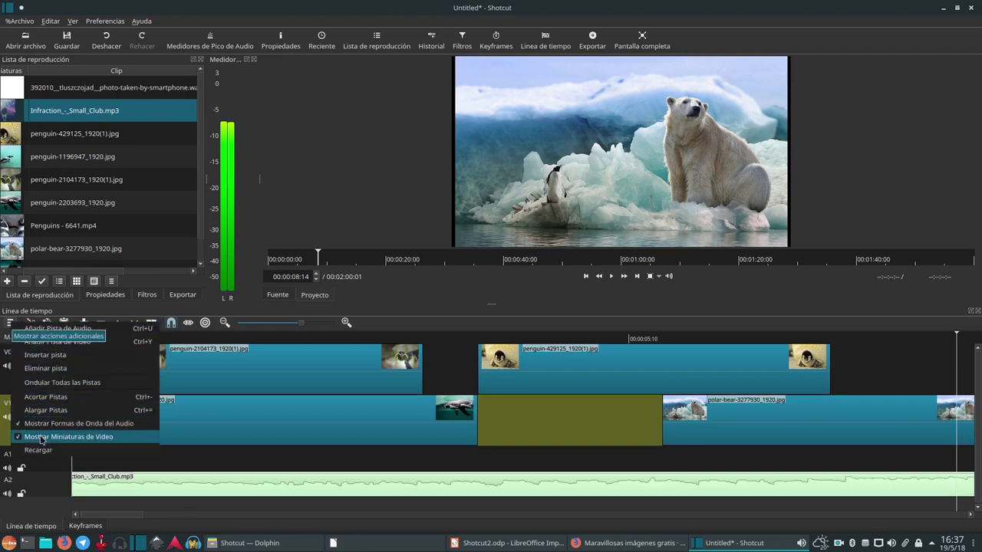
left_click(41, 438)
left_click(9, 323)
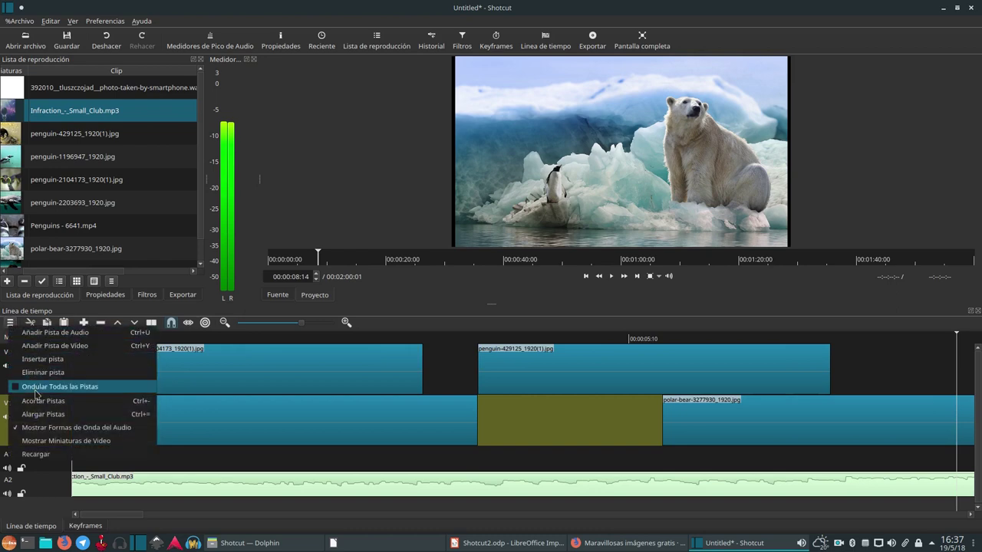
left_click(40, 441)
left_click(9, 323)
left_click(37, 450)
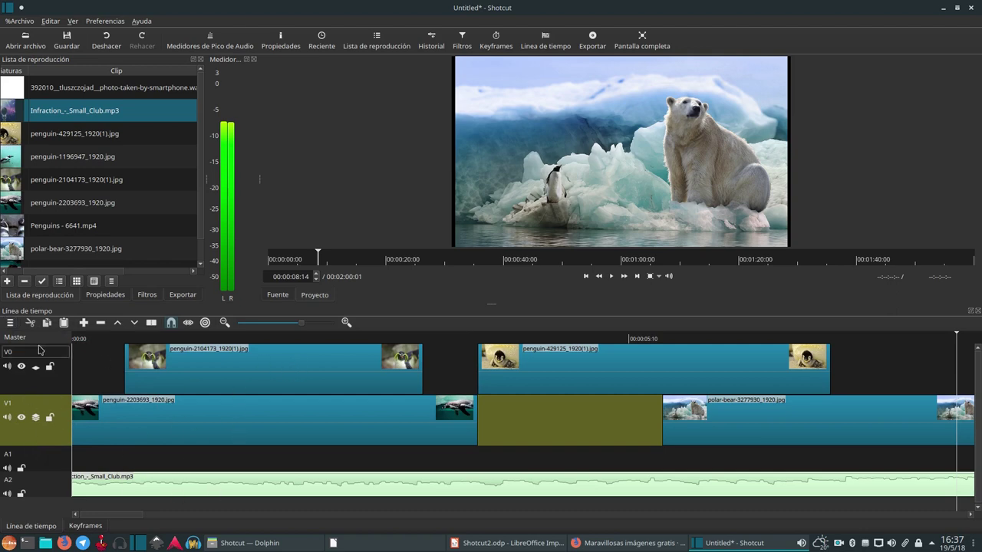
left_click(9, 323)
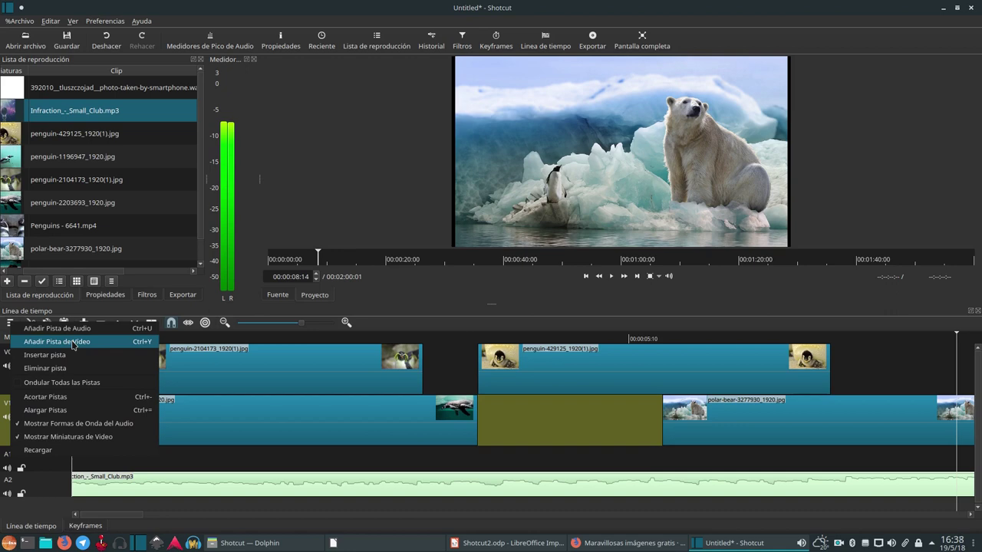
left_click(286, 396)
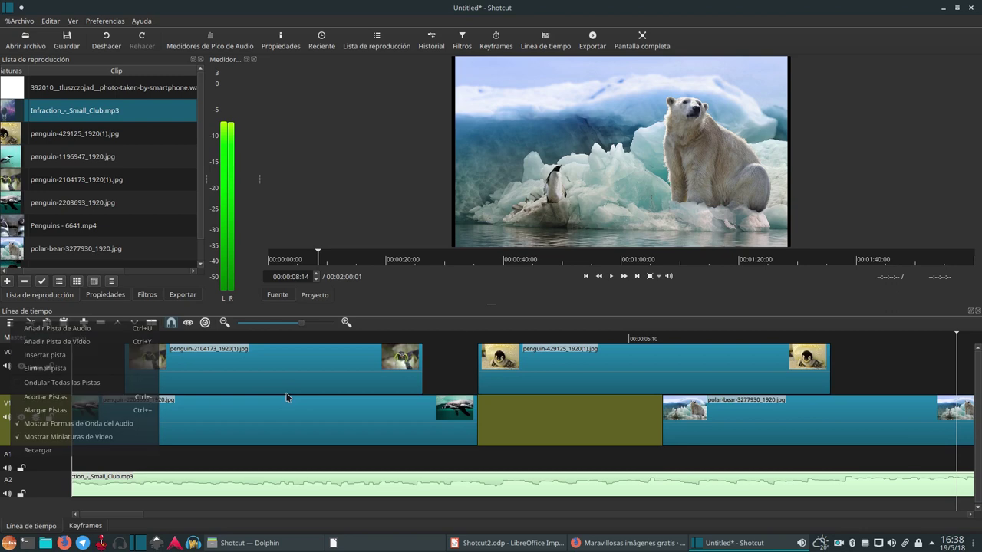
Try removing the penguin-2104173_1920(1).jpg clip from track V0 by cutting it and by lifting it, undoing each removal
left_click(194, 372)
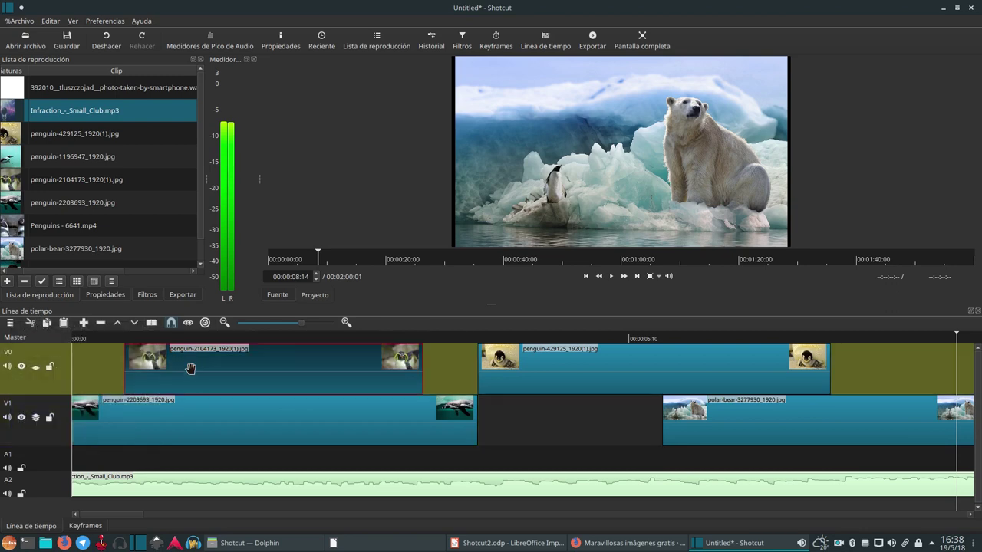
left_click(30, 323)
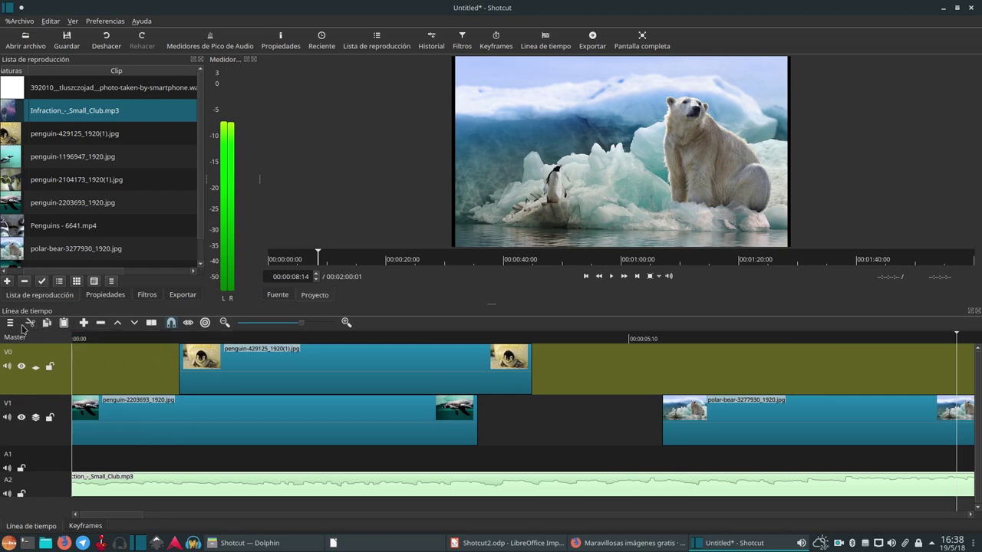
key("ctrl+z")
left_click(227, 371)
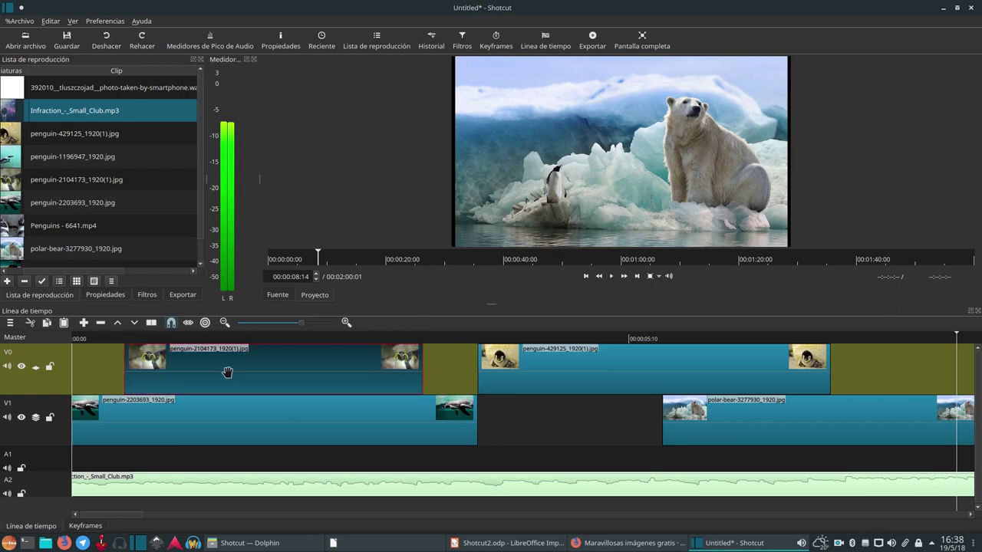
key("z")
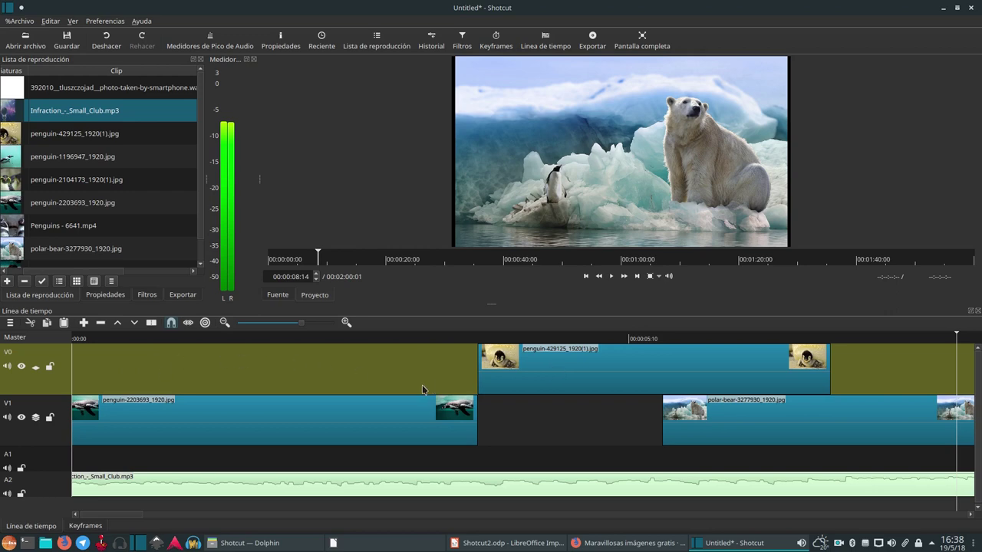
key("ctrl+z")
Cut the penguin-2104173_1920(1).jpg clip from track V0 and paste a copy of the penguin-429125_1920(1).jpg clip at 00:00:00:19
left_click(305, 370)
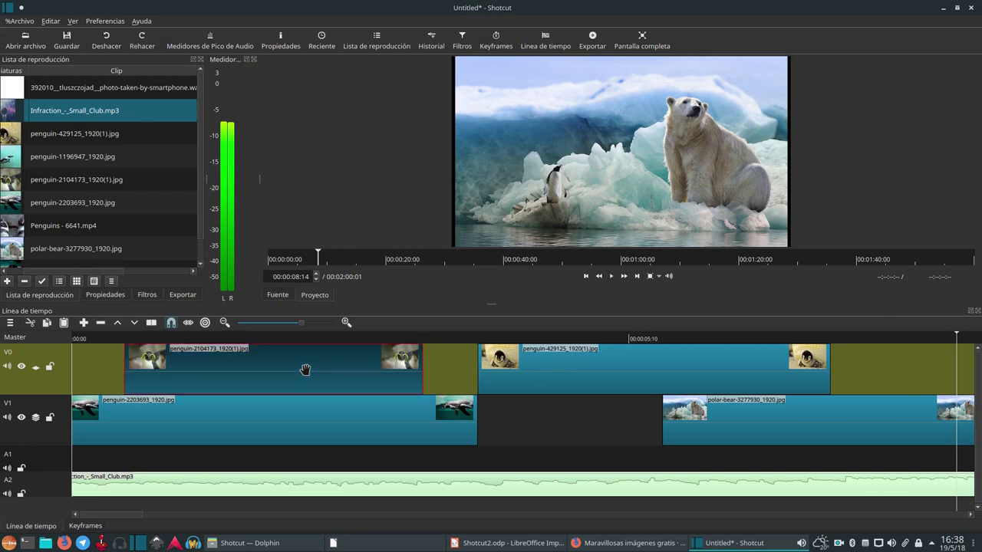
left_click(29, 323)
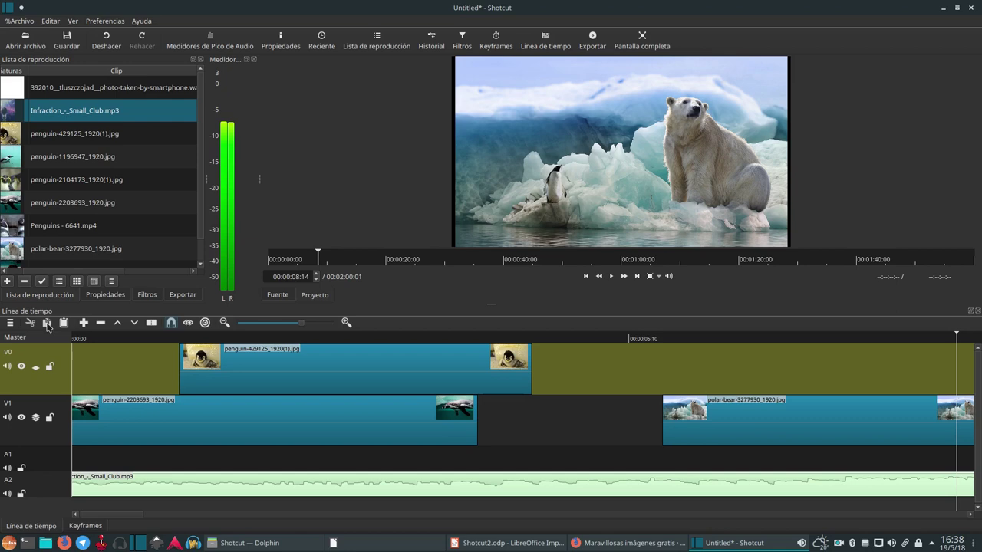
left_click(234, 367)
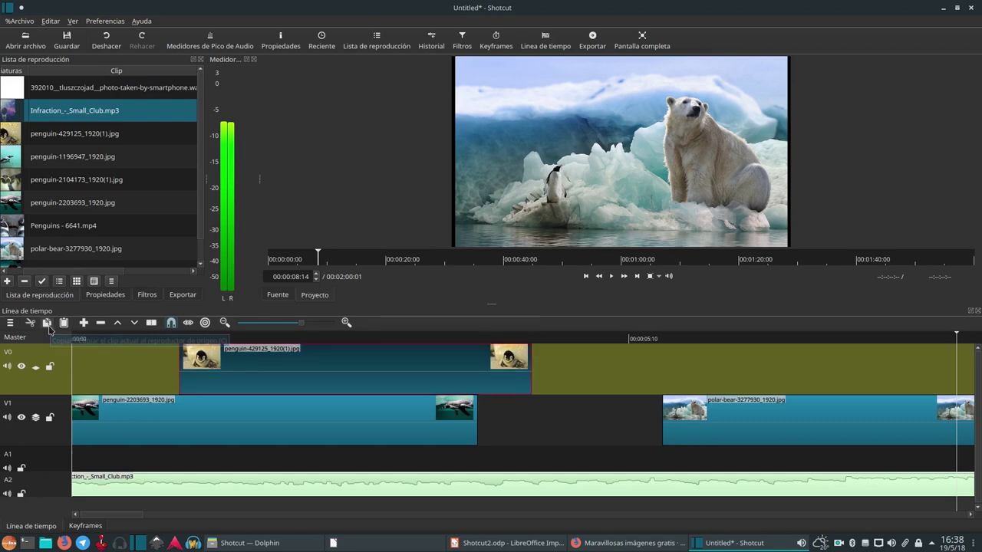
left_click(137, 367)
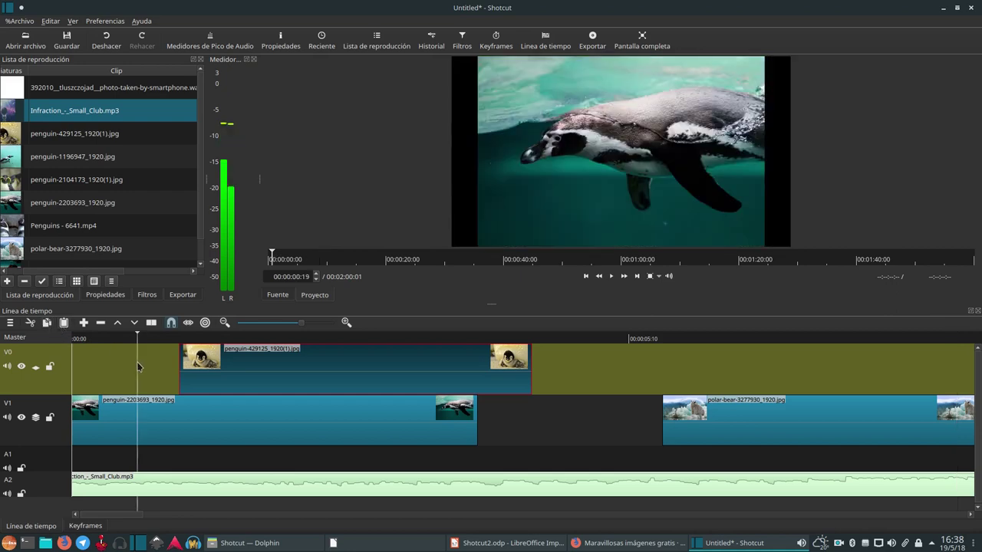
left_click(67, 324)
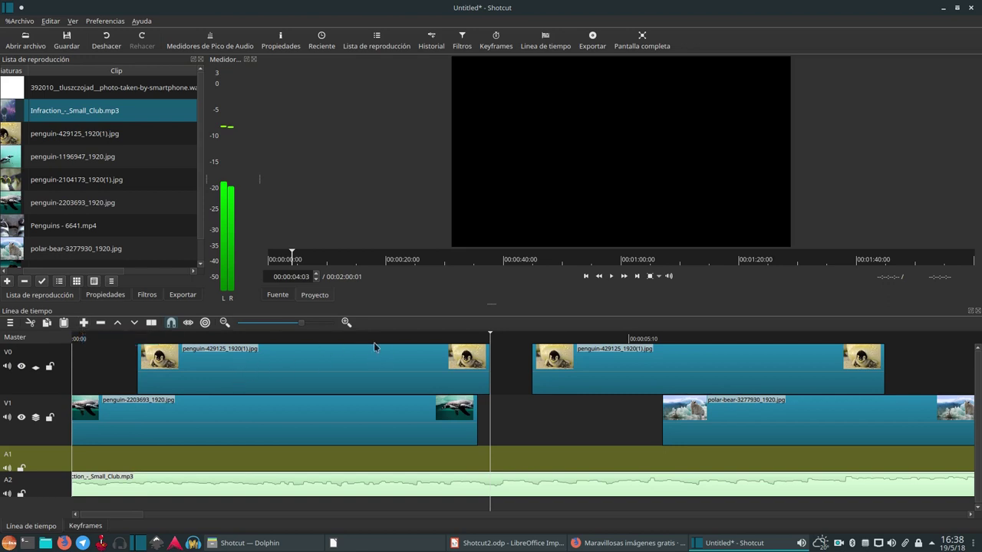
left_click(507, 377)
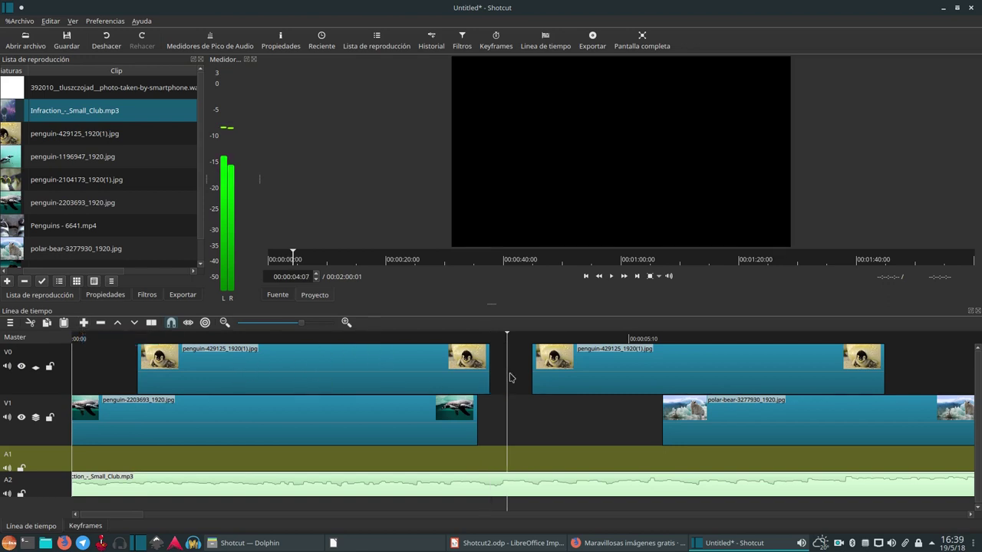
left_click(85, 322)
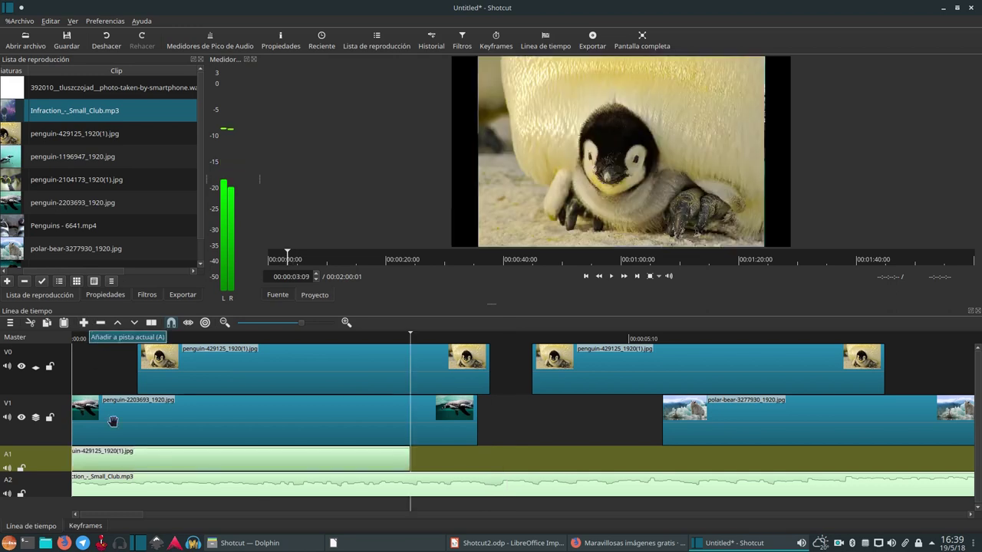
left_click(112, 458)
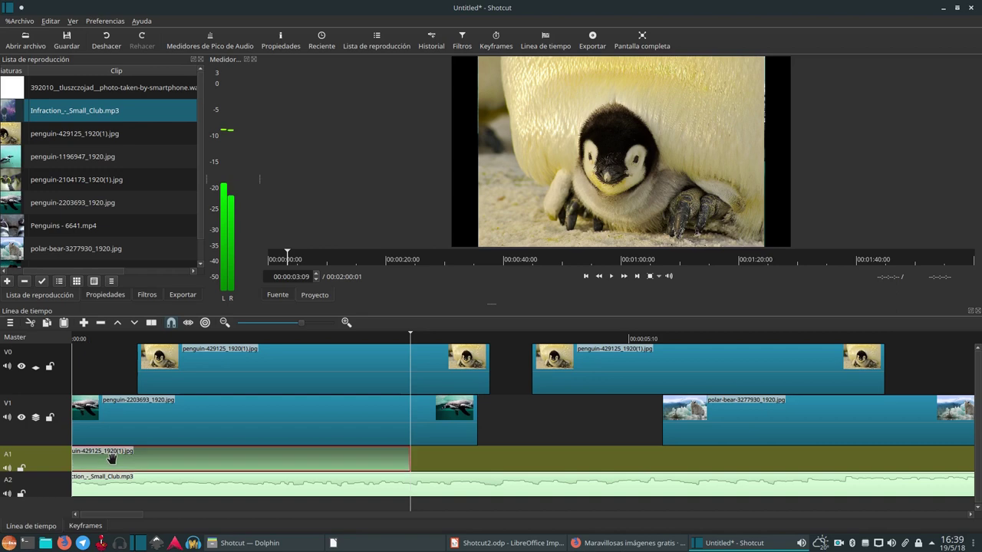
key("Delete")
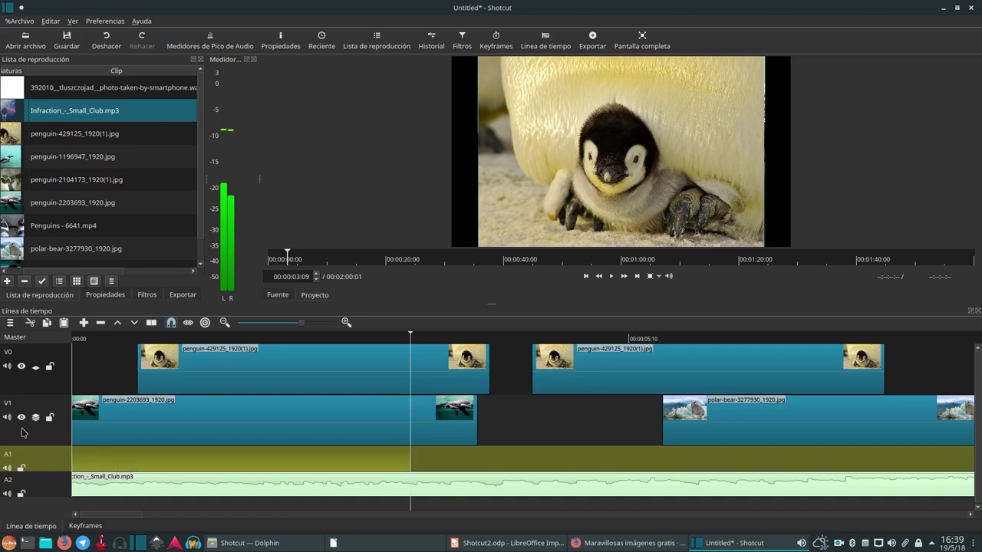
Append the copied penguin-429125_1920(1).jpg clip to track V0 and ripple-delete the middle clip of that track
left_click(34, 381)
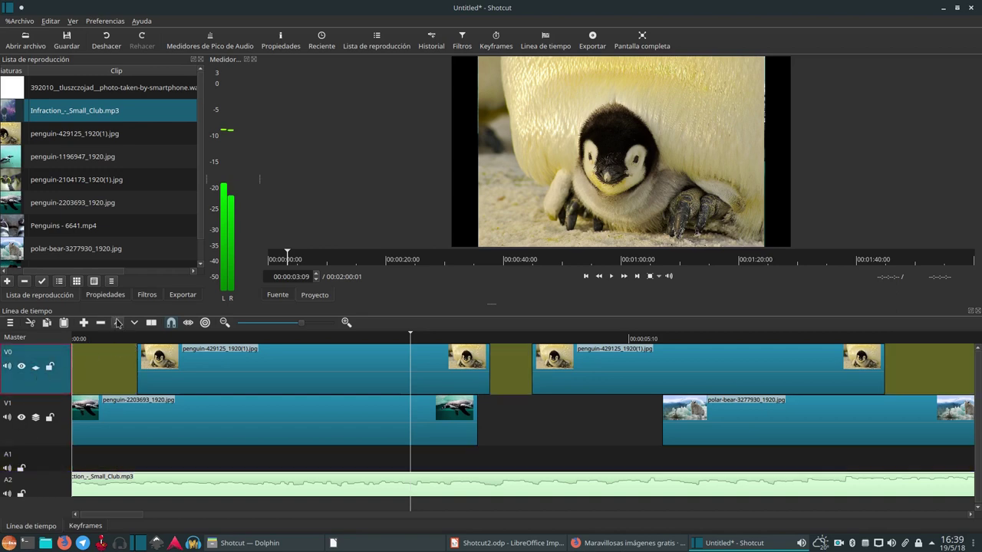
left_click(84, 324)
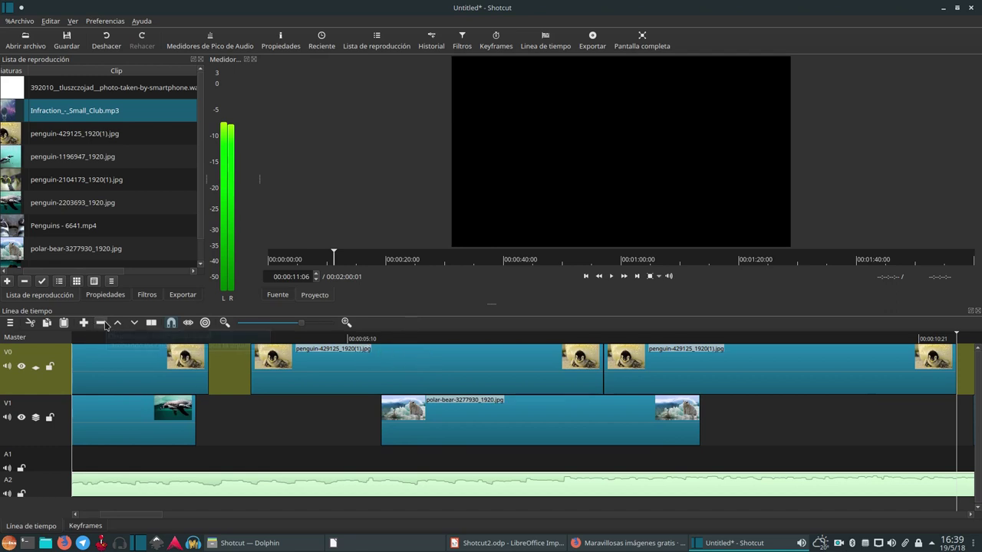
left_click(357, 386)
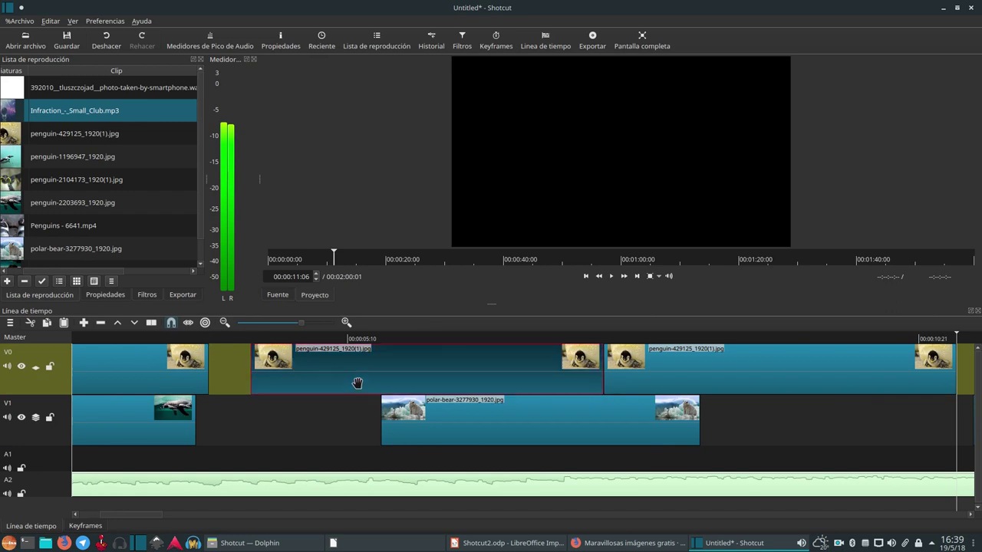
left_click(100, 323)
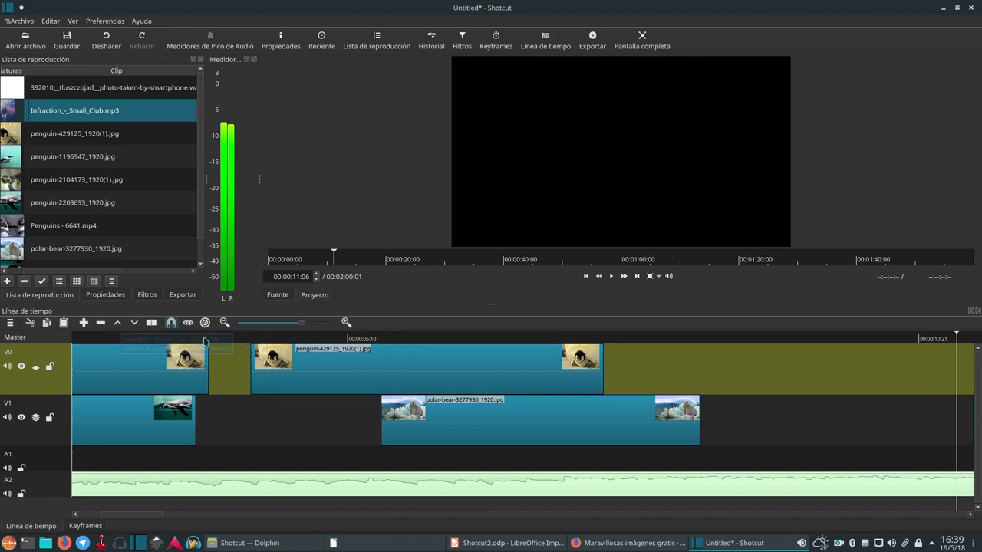
Lift the first clip off track V0, leaving its gap, and overwrite the track with the copied clip at 00:00:03:13
left_click(184, 376)
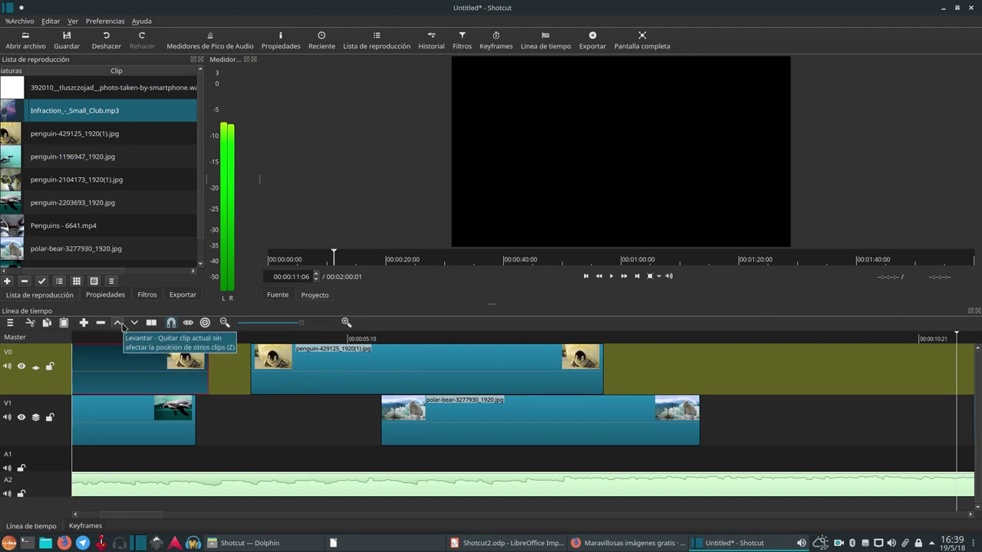
left_click(119, 323)
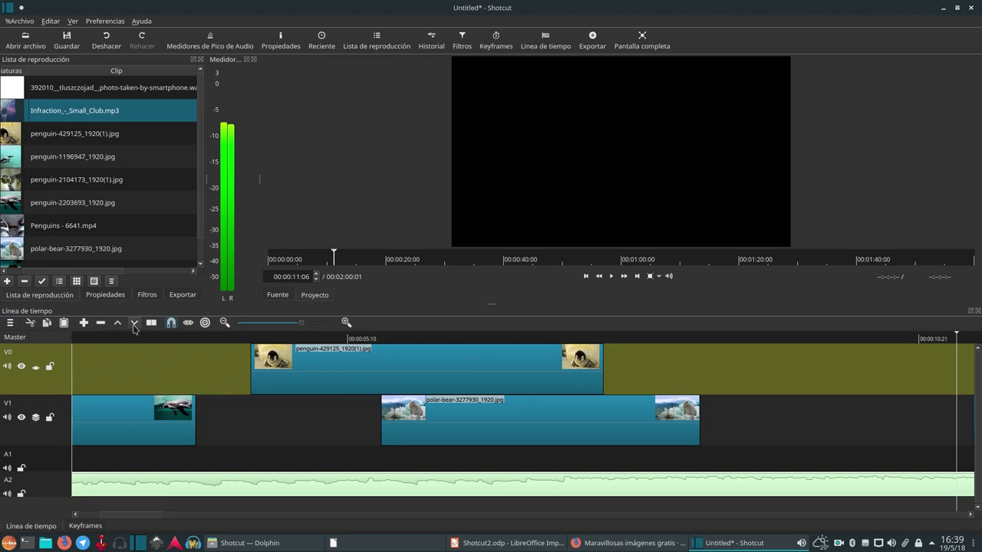
left_click(146, 357)
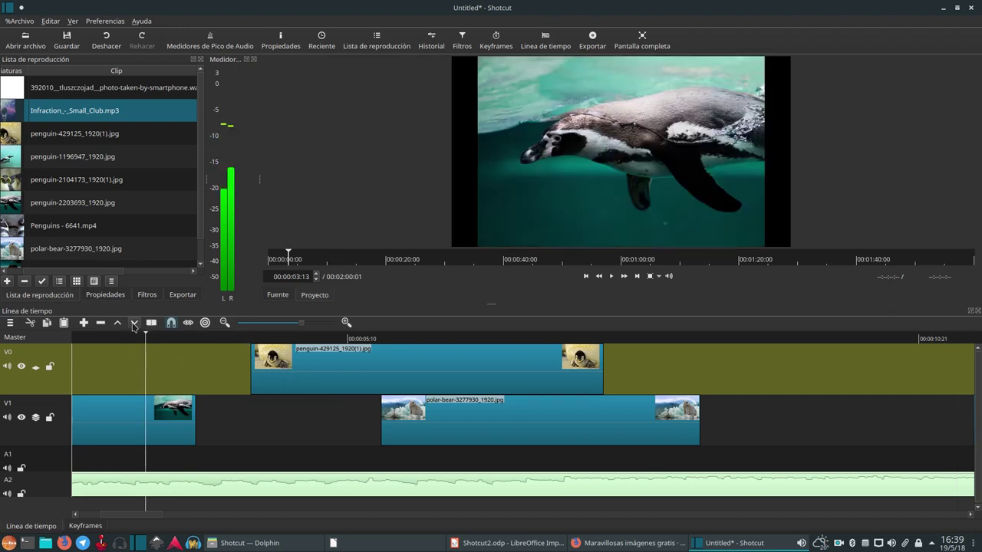
left_click(135, 324)
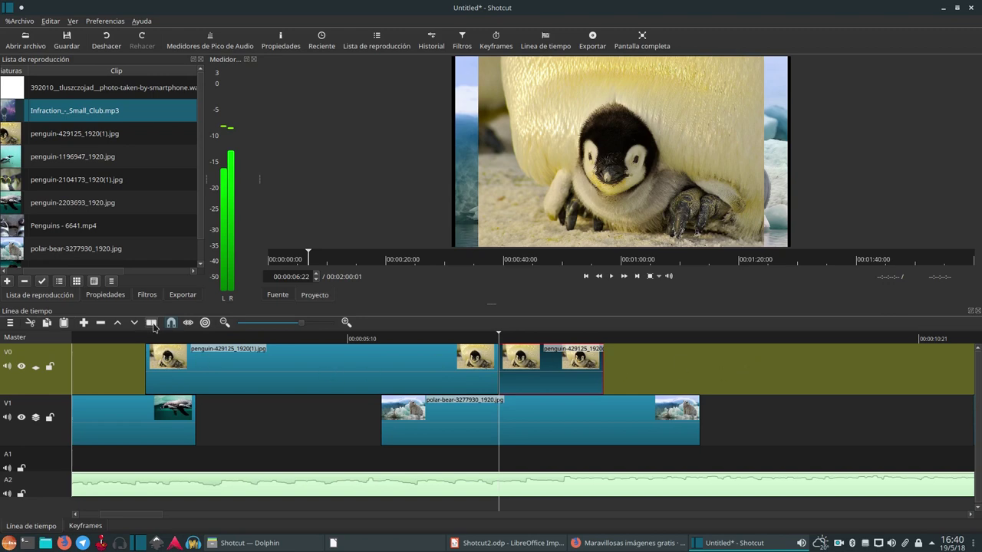
Split the first penguin-429125_1920(1).jpg clip on track V0 at 00:00:04:17 and split its second piece at 00:00:05:21
left_click(269, 340)
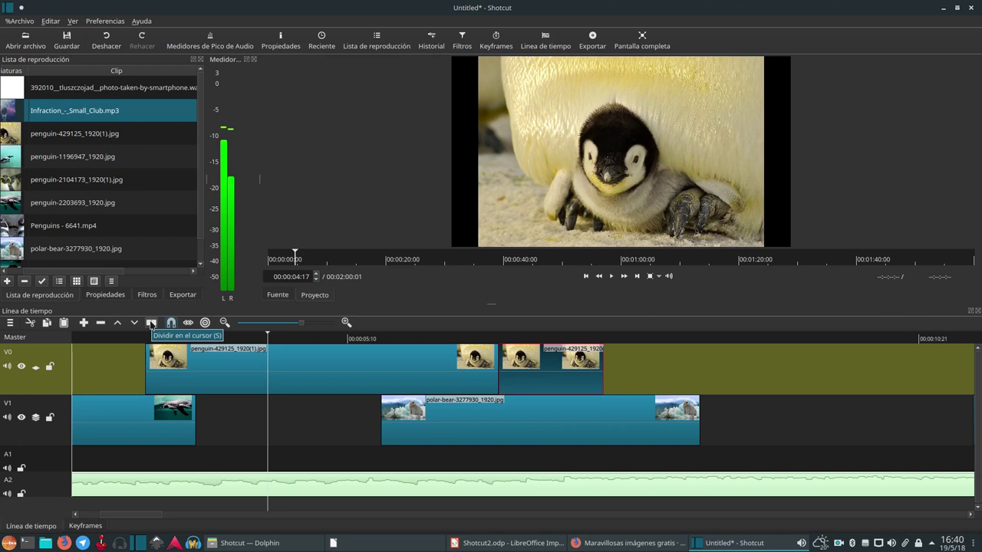
left_click(151, 323)
left_click(178, 372)
left_click_drag(179, 372, 204, 372)
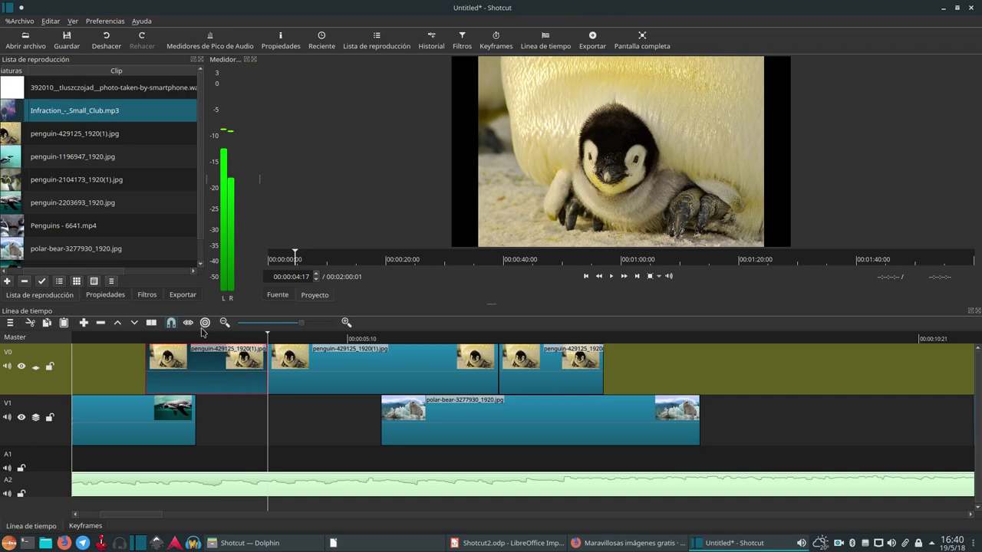
left_click(345, 374)
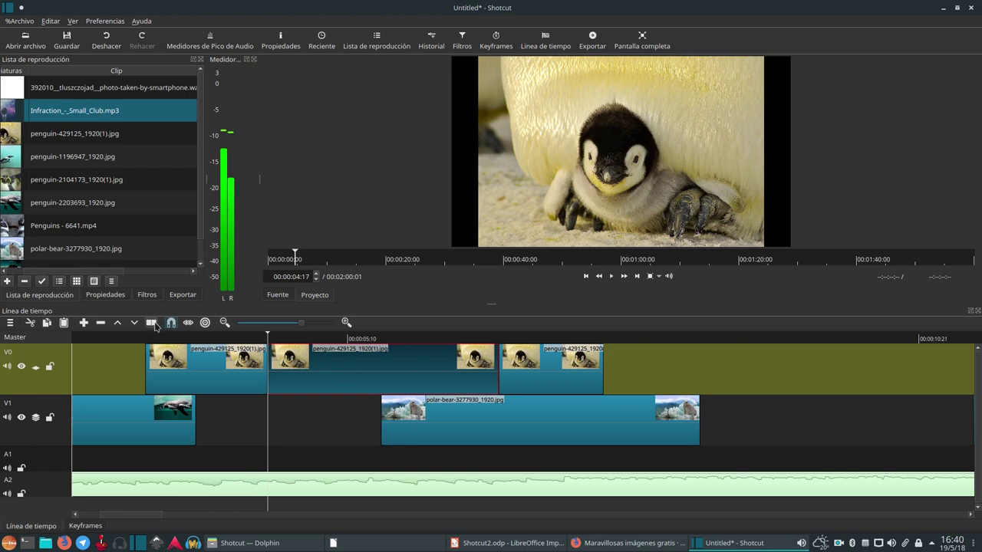
left_click(391, 339)
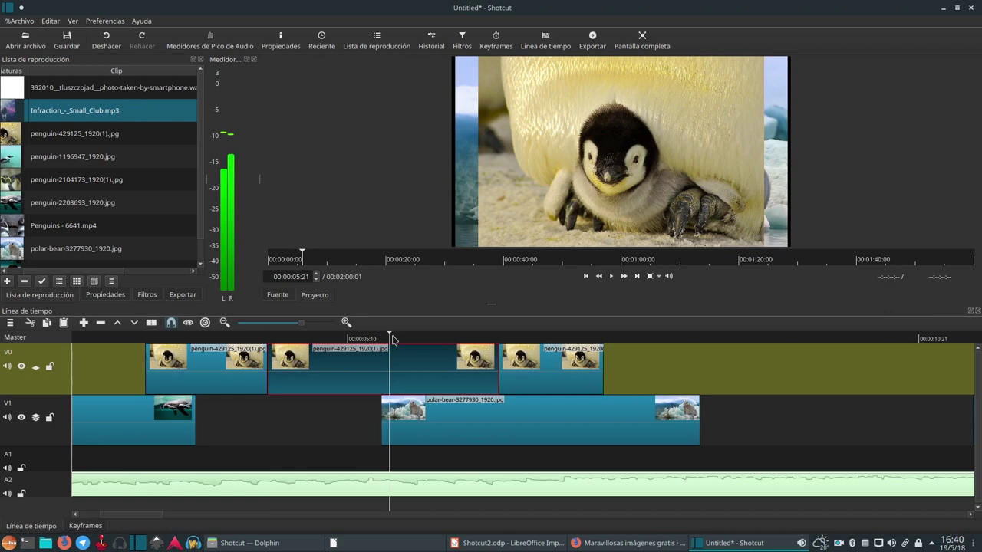
key("s")
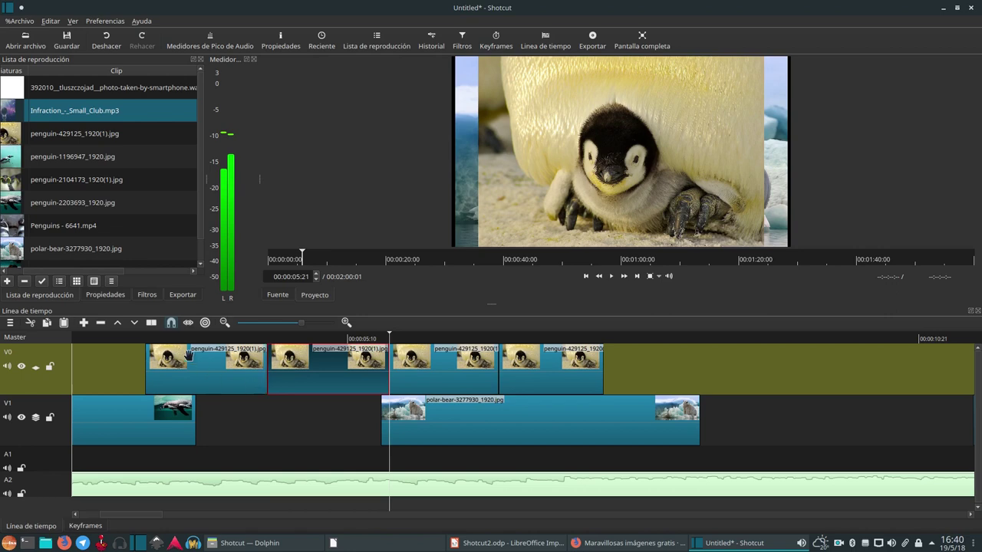
Try moving the first V0 clip slightly with snapping on and off, undoing the overlap with its neighbour and re-enabling snapping
left_click_drag(208, 377, 217, 373)
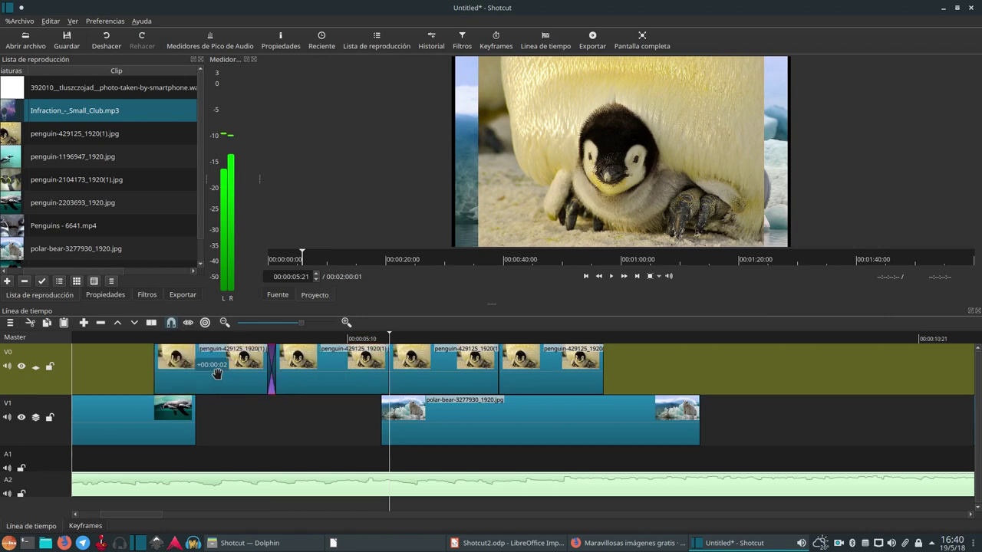
key("ctrl+z")
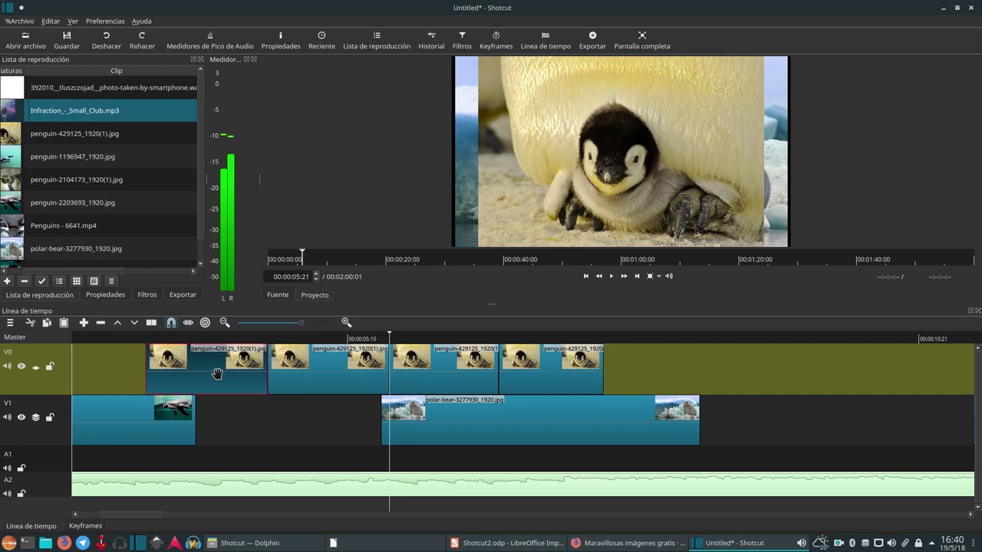
mouse_move(222, 373)
left_mouse_down()
mouse_move(201, 374)
mouse_move(228, 376)
left_mouse_up()
left_click(172, 323)
left_click_drag(219, 370, 205, 375)
left_click(172, 323)
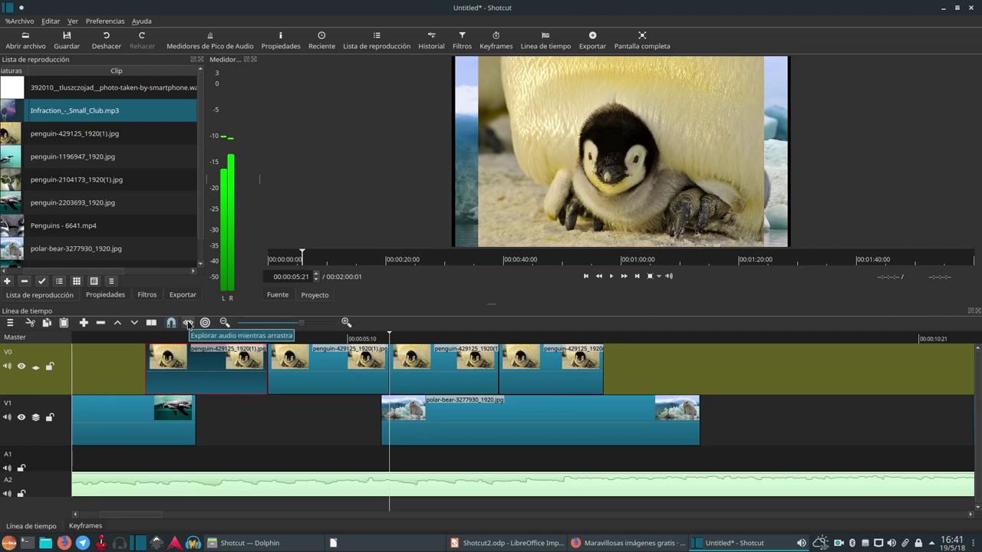
Try Explorar audio mientras arrastra (scrub while dragging), move the first V0 clip over its neighbour, and undo the move
left_click(188, 323)
left_click_drag(201, 368, 259, 376)
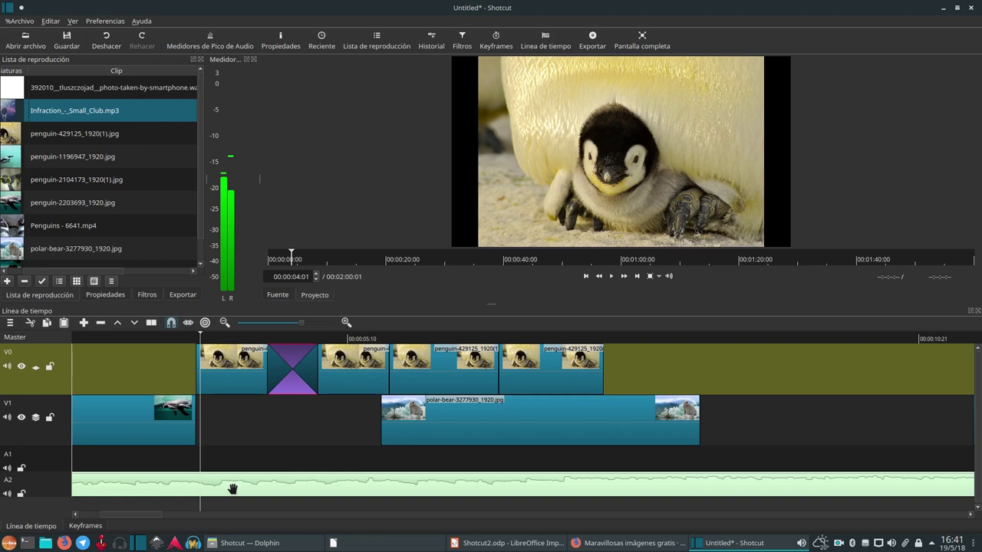
key("ctrl+z")
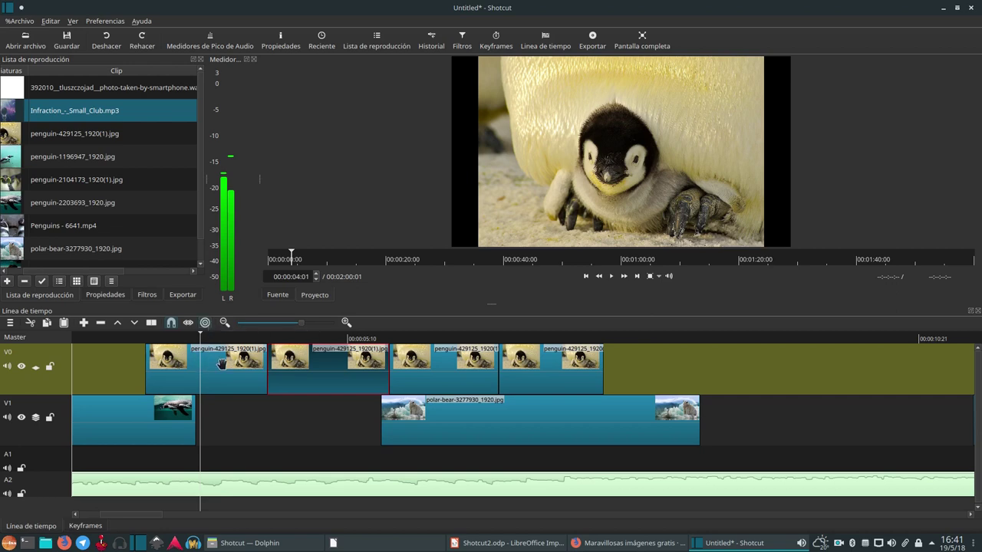
Trim the start of the first V0 clip with ripple enabled, and trim it further with ripple disabled
mouse_move(146, 373)
left_mouse_down()
mouse_move(187, 378)
mouse_move(159, 375)
left_mouse_up()
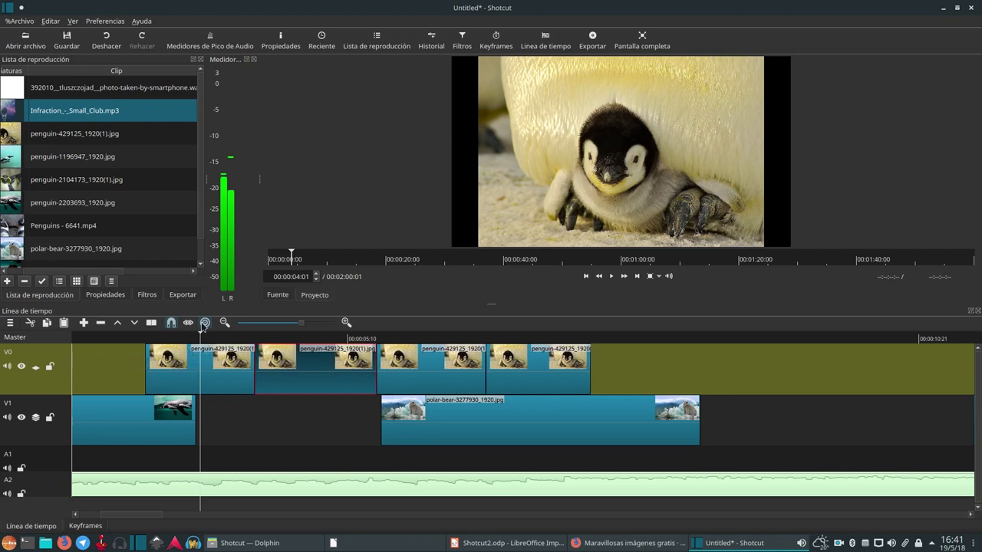
left_click_drag(147, 380, 175, 379)
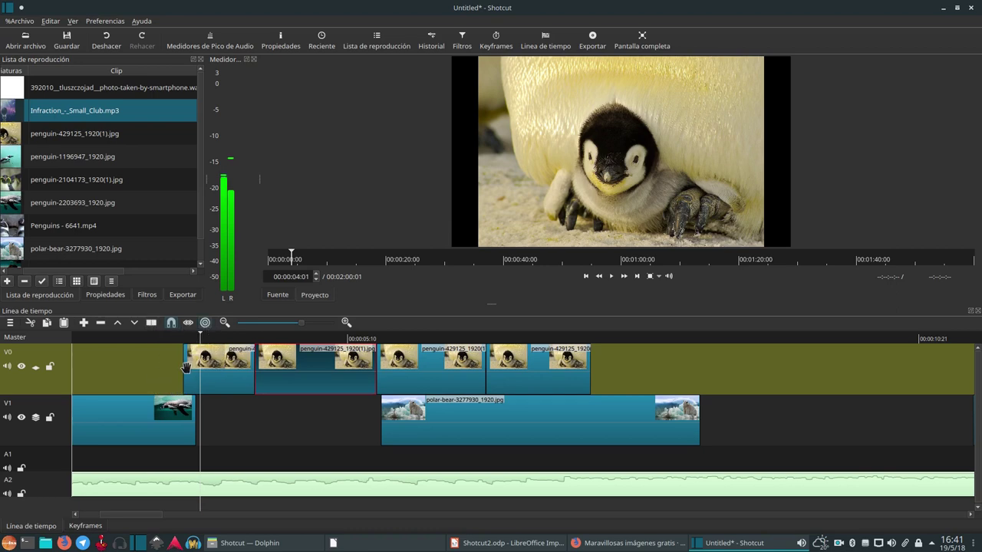
Trim the start of the first V0 clip with ripple on, and shift the V0 clips slightly earlier one by one with ripple off
left_click_drag(186, 367, 198, 377)
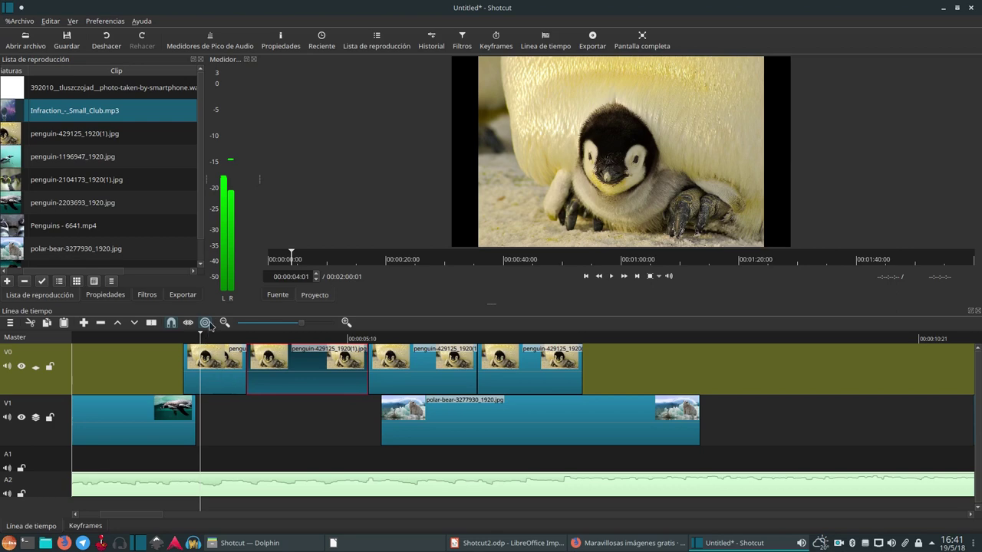
mouse_move(184, 381)
left_mouse_down()
mouse_move(203, 381)
mouse_move(179, 380)
left_mouse_up()
left_click_drag(274, 380, 254, 380)
left_click_drag(368, 377, 331, 372)
left_click_drag(528, 376, 500, 379)
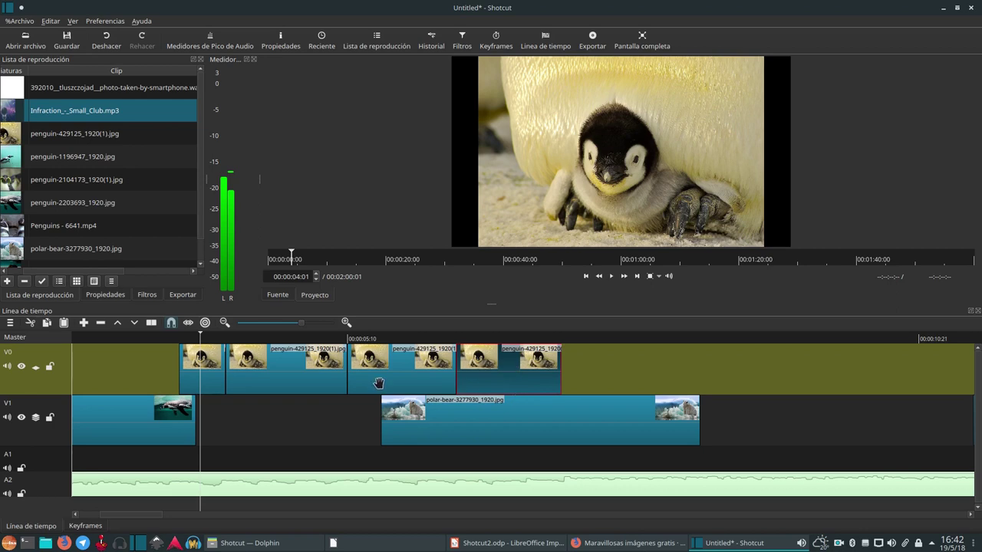
Examine the timeline clips at several zoom levels, from a close view of V0 out to the whole Penguins - 6641.mp4 clip on V1
left_click(276, 323)
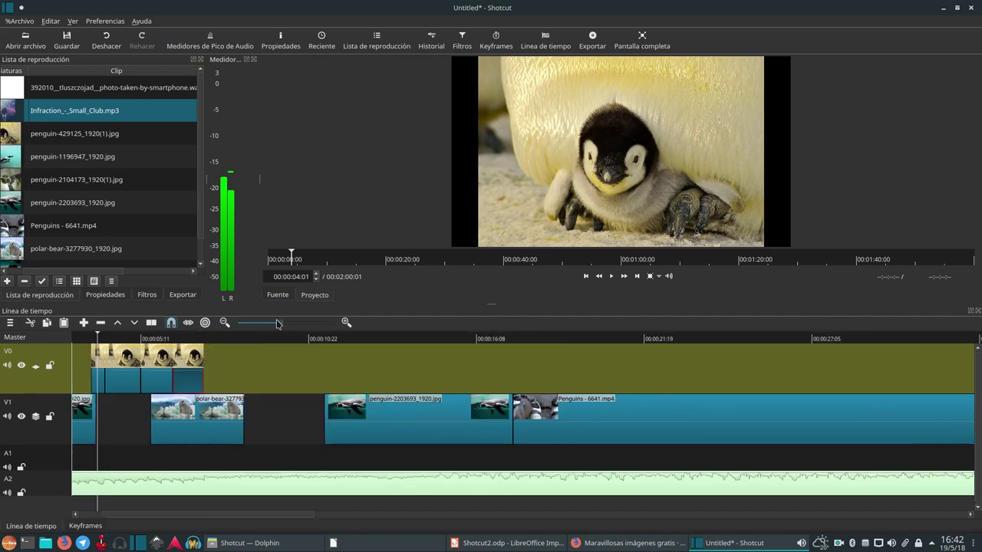
scroll(277, 324, "up", 3)
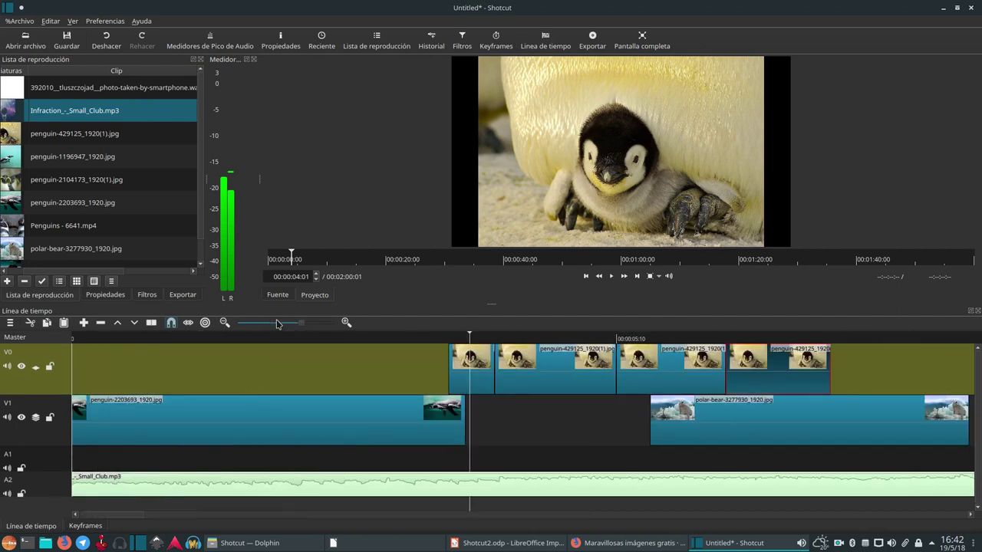
scroll(277, 324, "up", 1)
scroll(277, 324, "down", 2)
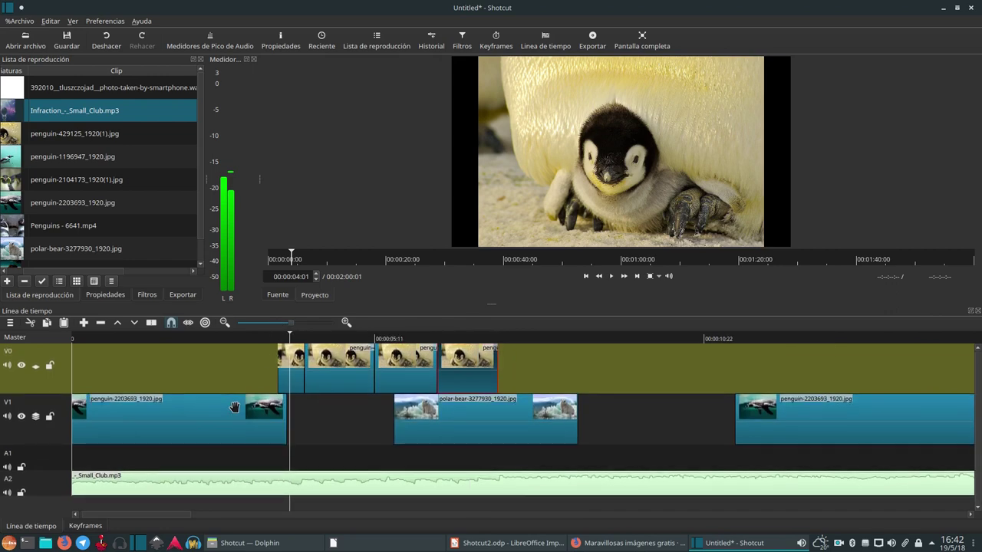
scroll(235, 406, "down", 2)
scroll(236, 397, "up", 1)
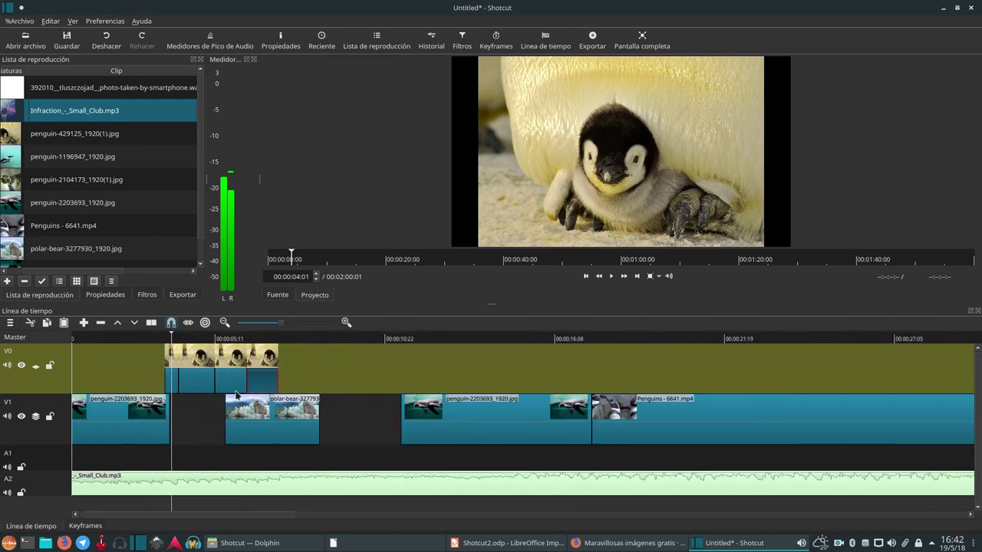
left_click_drag(282, 323, 274, 362)
scroll(268, 399, "up", 3)
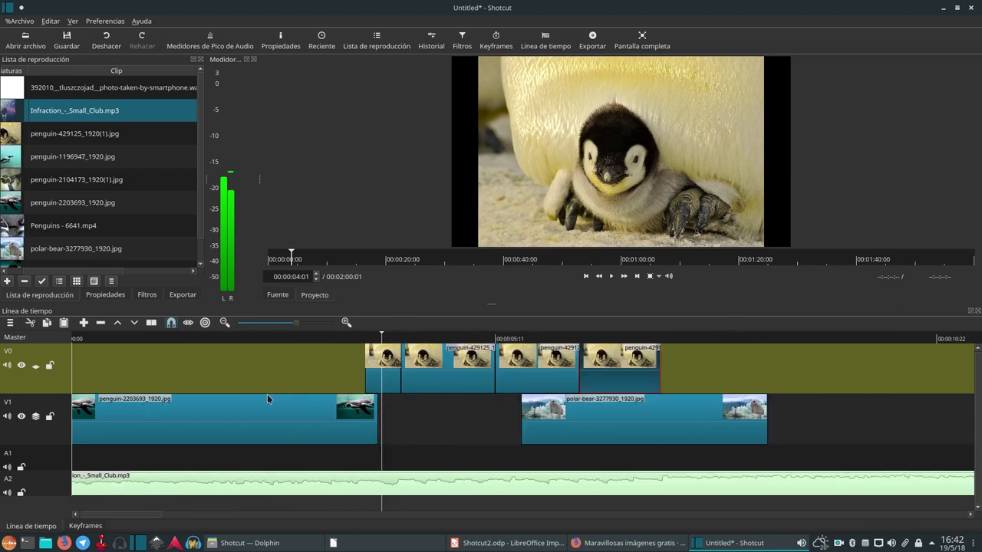
scroll(267, 399, "up", 2)
scroll(267, 398, "down", 4)
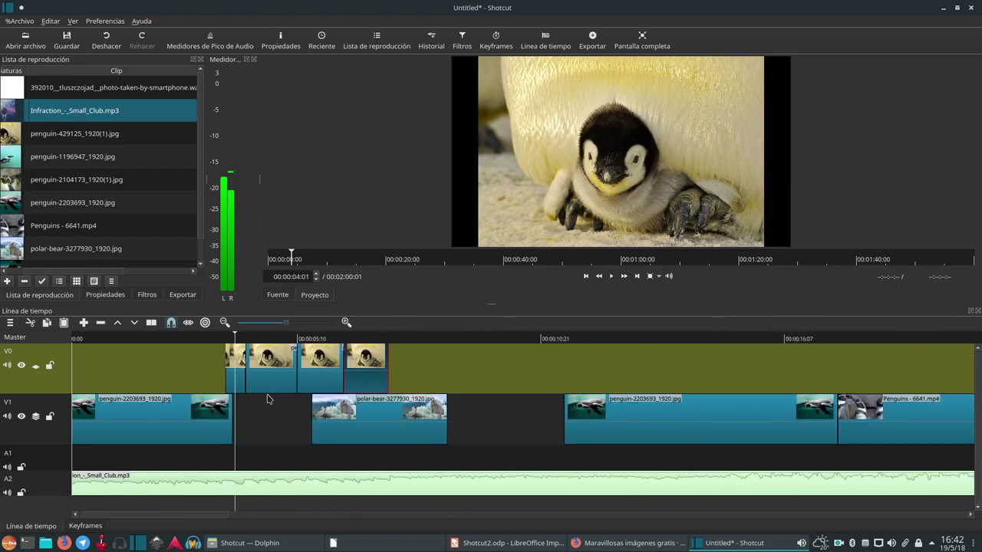
scroll(266, 399, "down", 2)
scroll(267, 398, "up", 1)
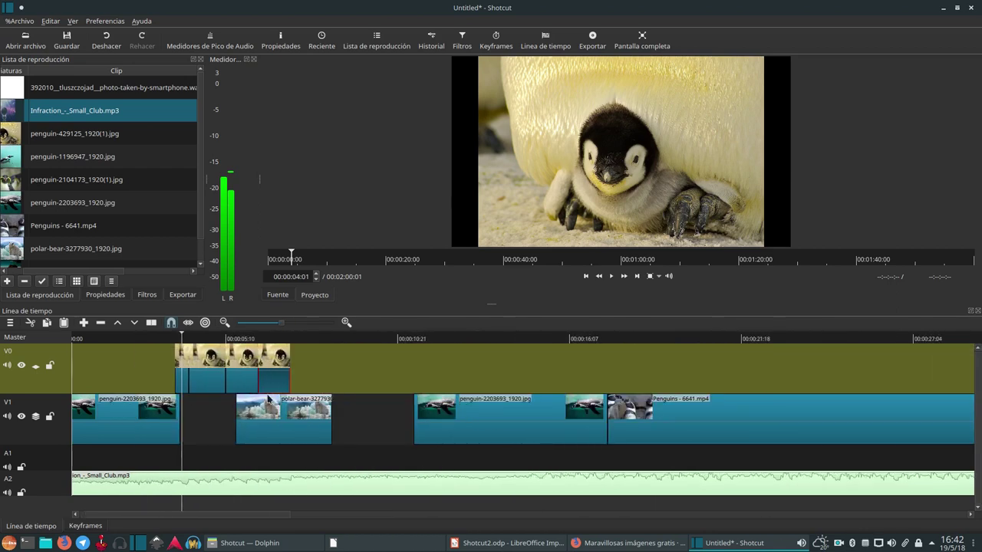
scroll(267, 399, "down", 1)
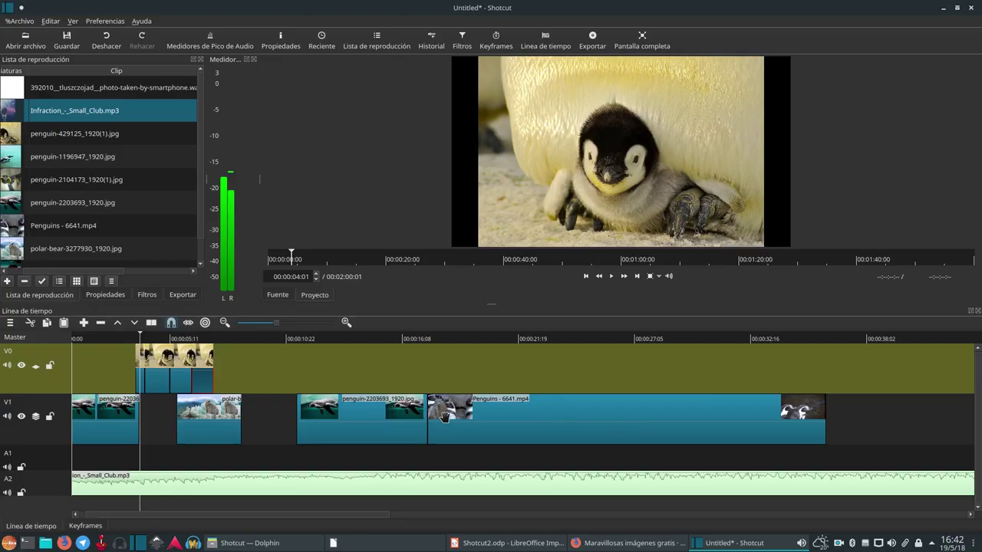
Show the 2. LÍNEA DE TIEMPO outline slide in the presentation and return to the Shotcut project
mouse_move(2, 1)
left_click(595, 433)
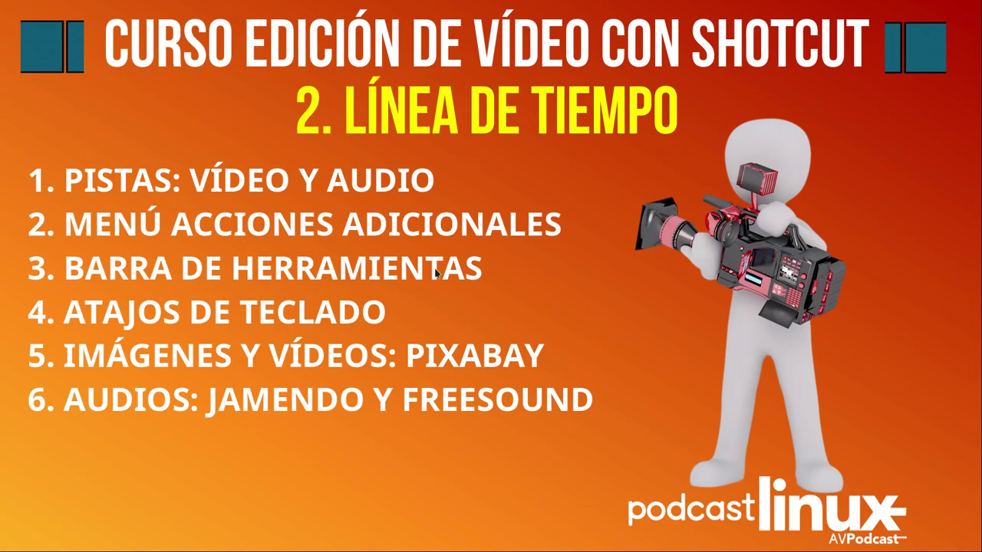
mouse_move(38, 2)
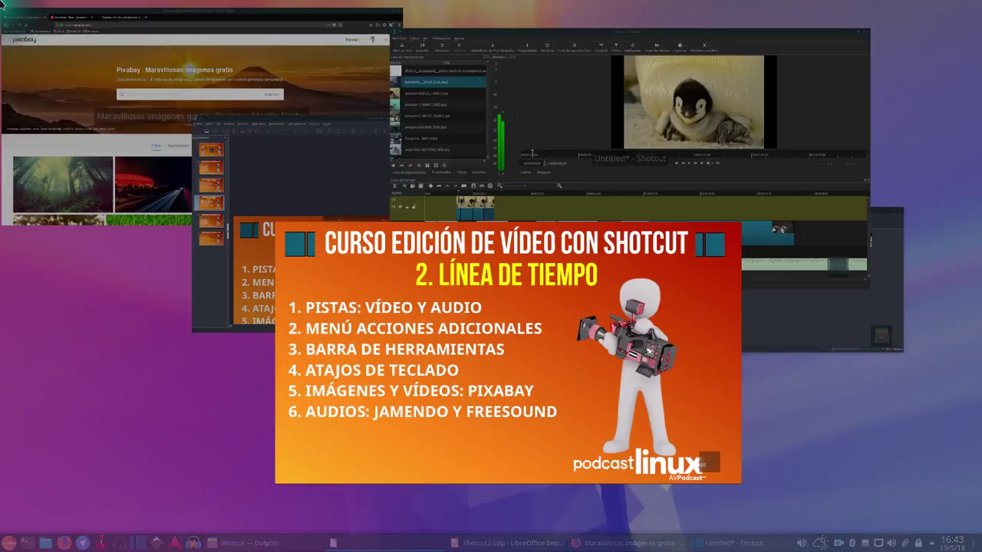
left_click(707, 124)
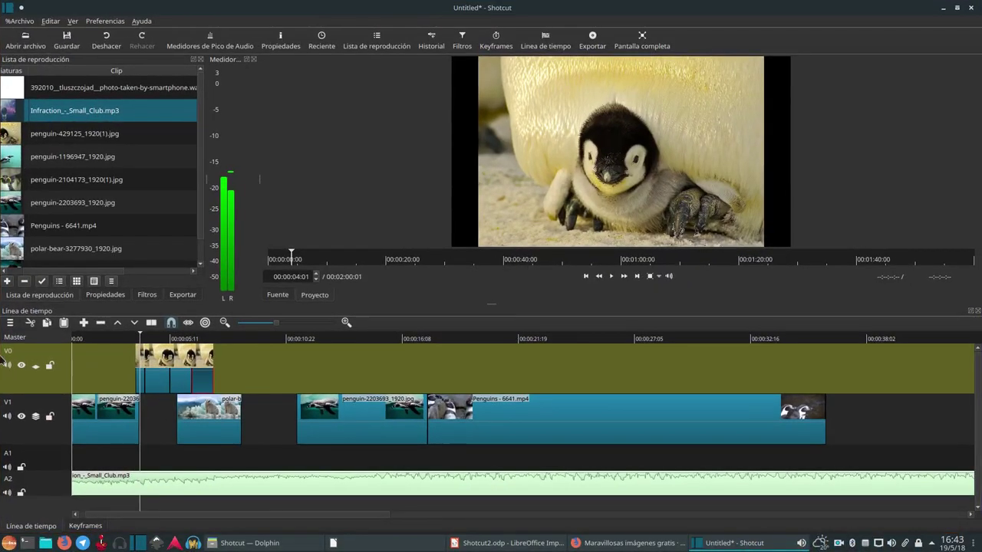
Select track V1, show its available track actions, and dismiss them without choosing any
left_click(43, 430)
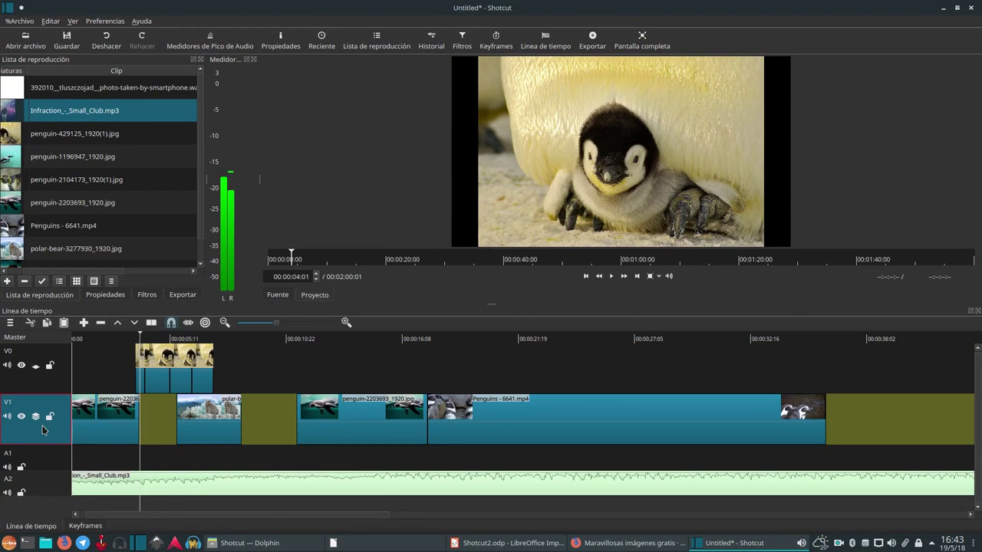
right_click(43, 430)
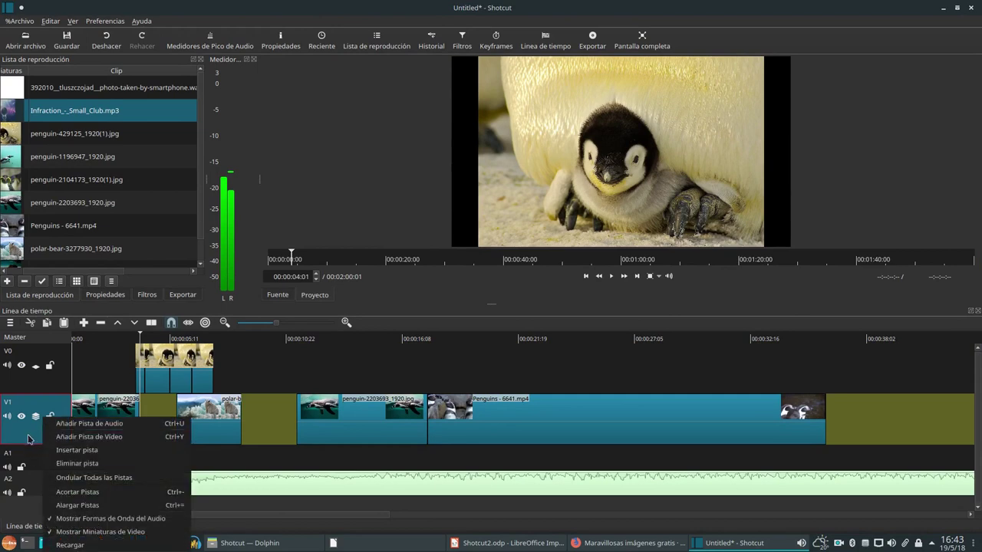
left_click(19, 405)
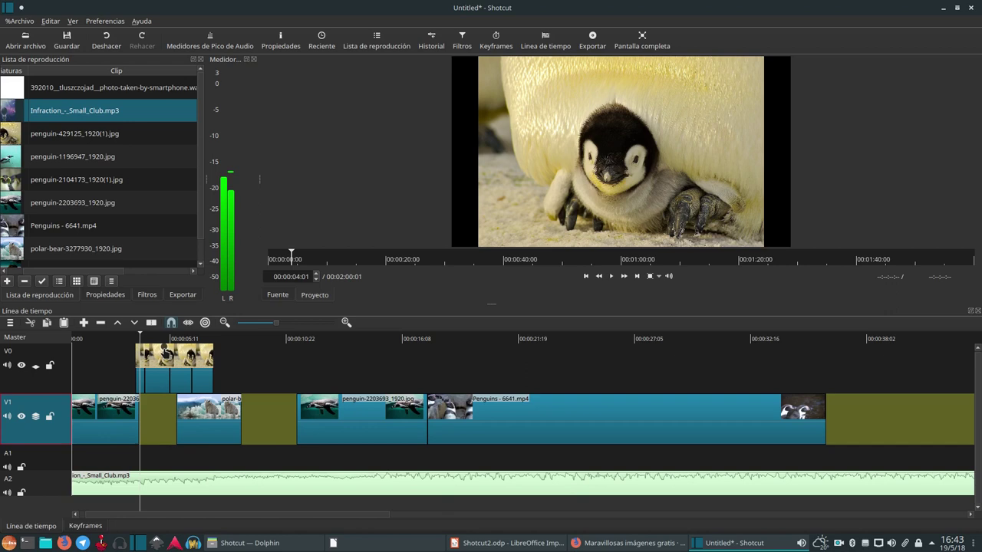
Place the playhead at 00:00:06:19, where the V0 and V1 clips overlap, and enable compositing on track V0
left_click(161, 338)
left_click(198, 345)
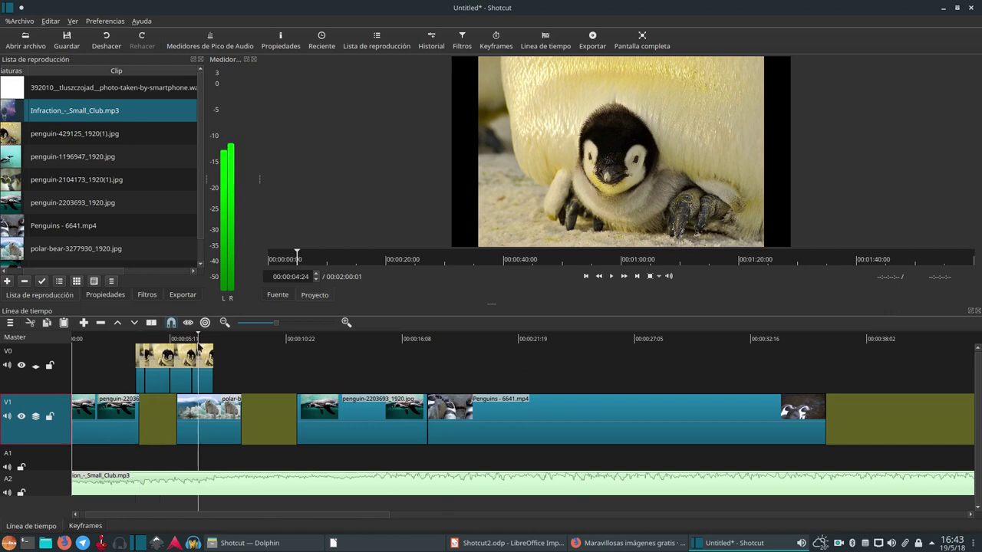
left_click(36, 365)
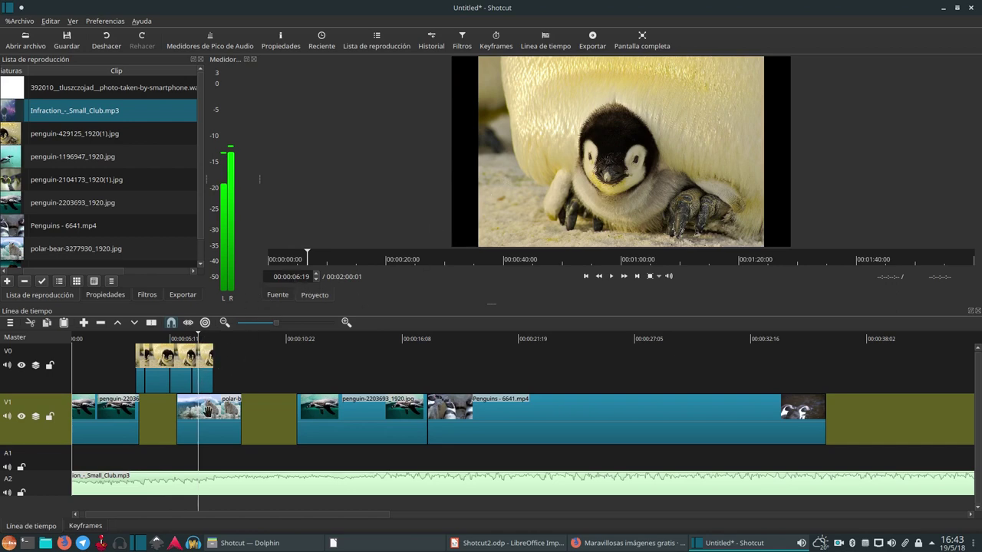
Review the outline slide in the presentation and switch to the Pixabay home page in Firefox
mouse_move(221, 211)
key("ctrl+F10")
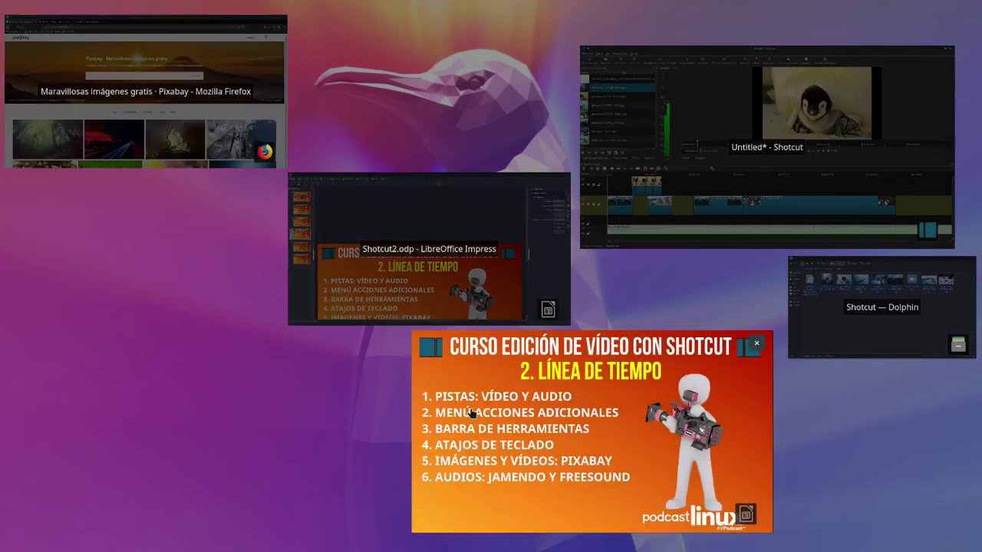
left_click(592, 427)
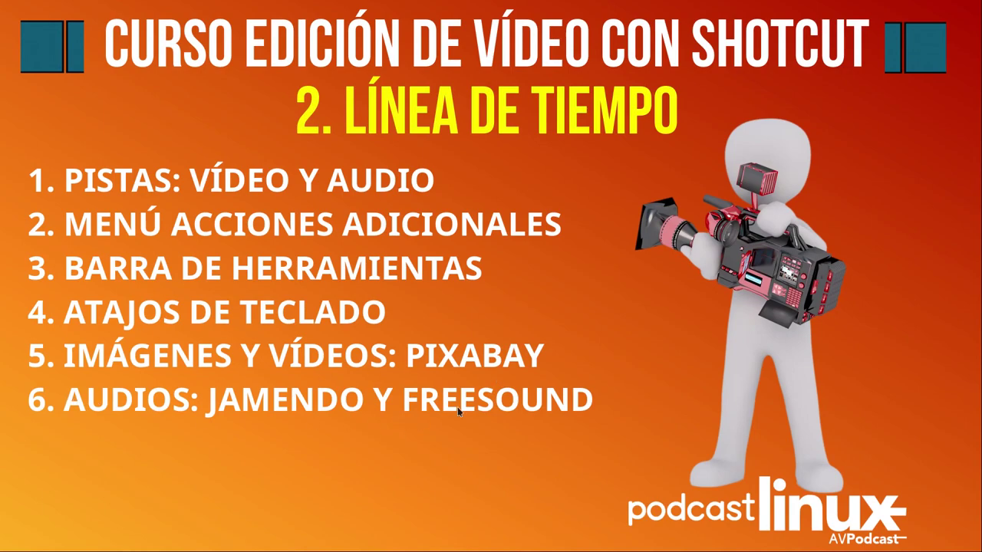
mouse_move(9, 2)
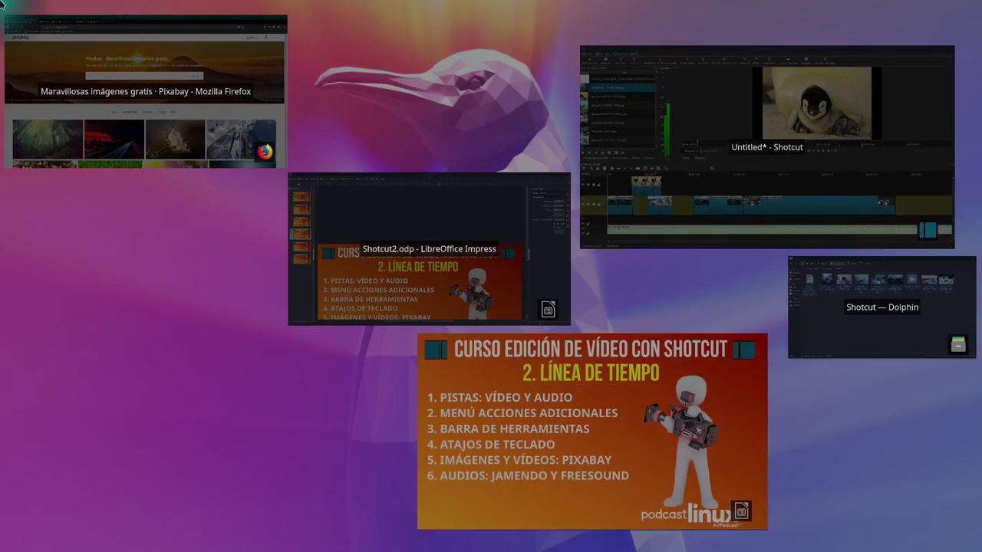
left_click(130, 96)
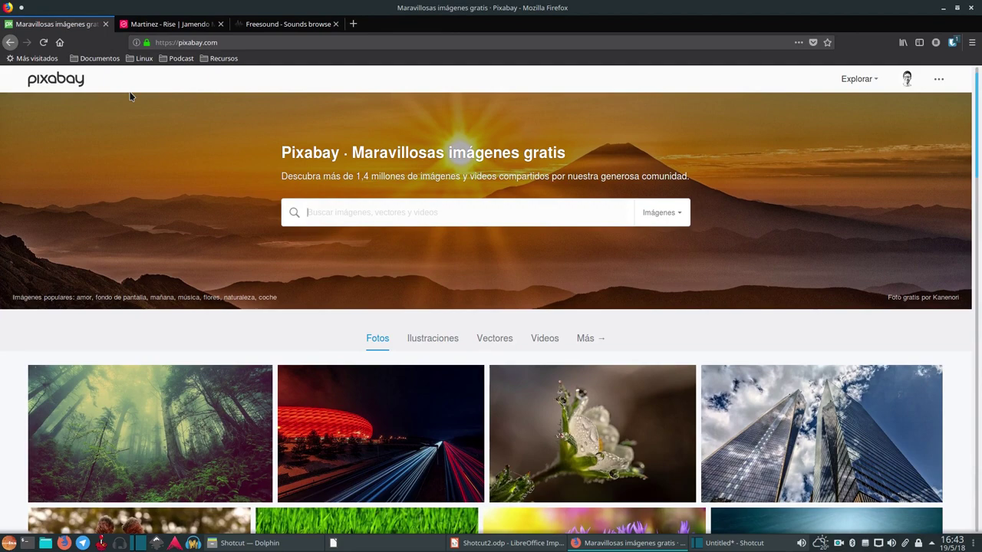
Examine the Fotos gallery on the Pixabay home page down to its end and return to the category bar
scroll(231, 358, "down", 3)
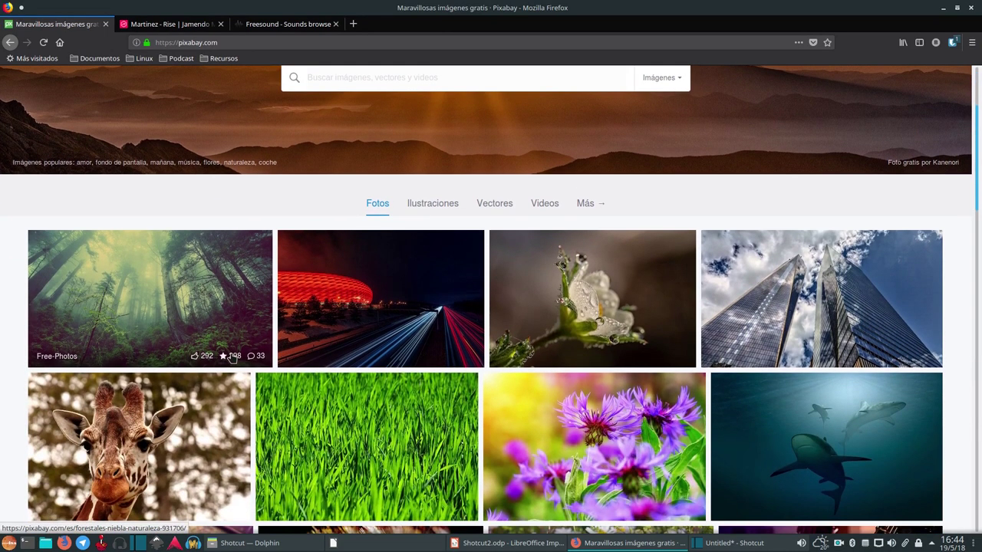
scroll(231, 358, "down", 1)
scroll(231, 358, "down", 3)
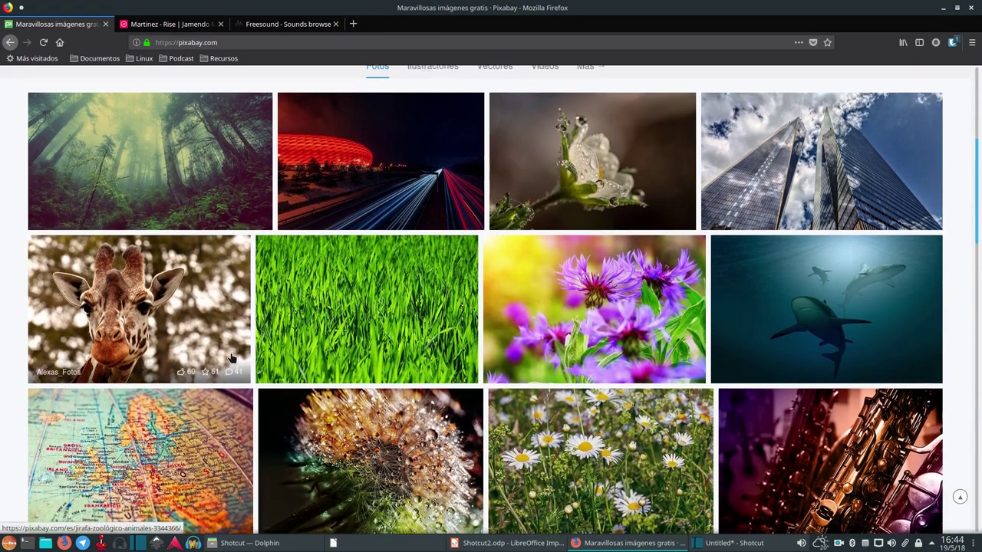
scroll(230, 358, "down", 4)
scroll(231, 358, "down", 3)
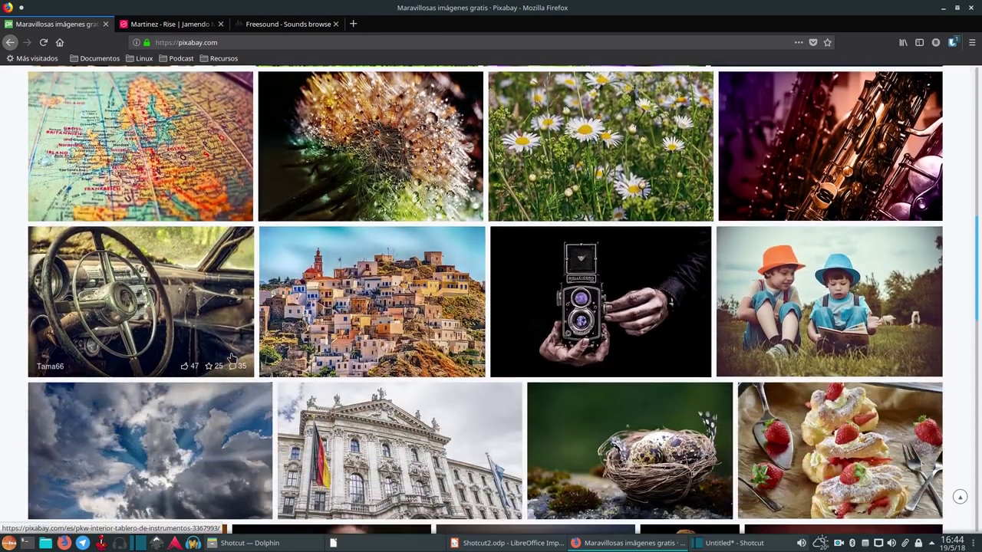
scroll(231, 358, "down", 3)
scroll(231, 358, "down", 3)
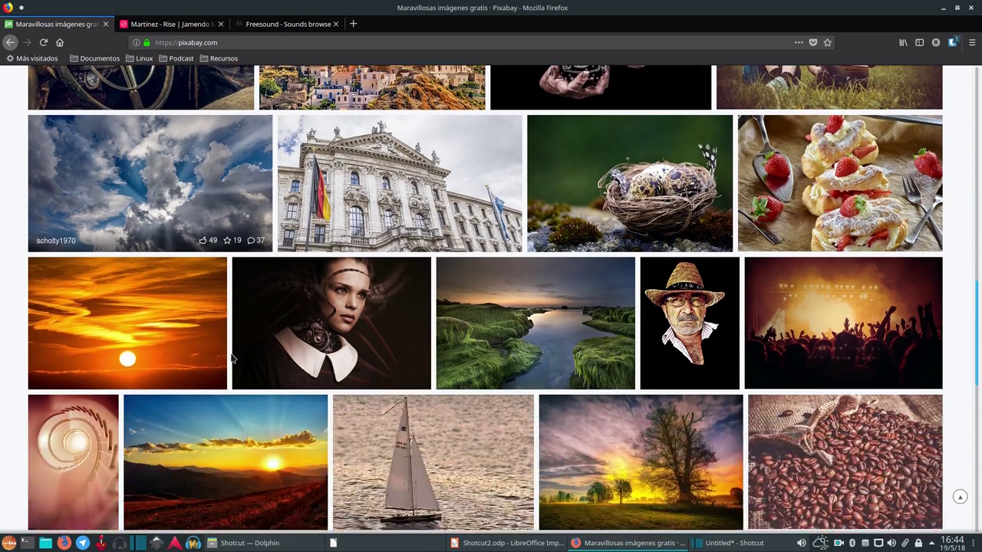
scroll(231, 358, "down", 3)
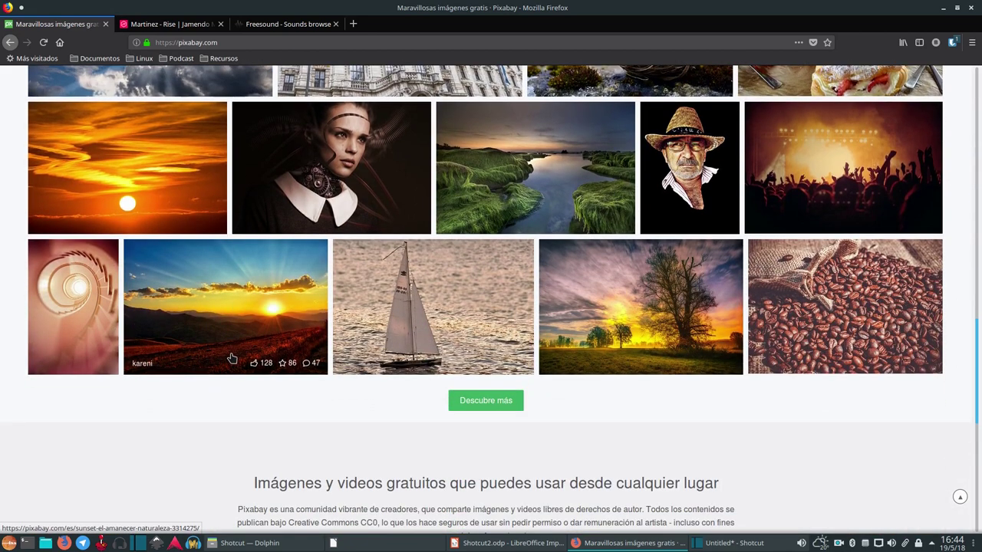
scroll(231, 358, "up", 4)
scroll(231, 358, "up", 9)
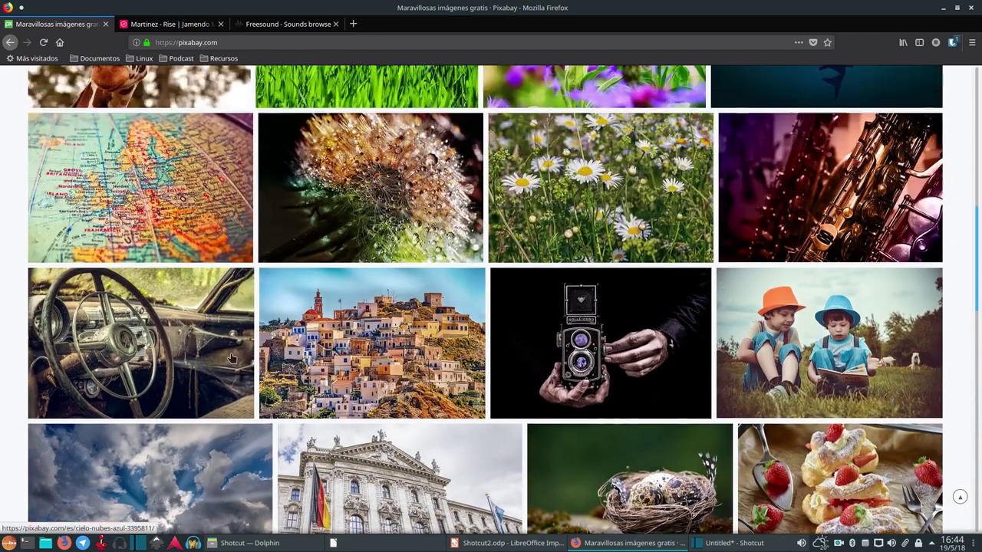
scroll(230, 358, "up", 6)
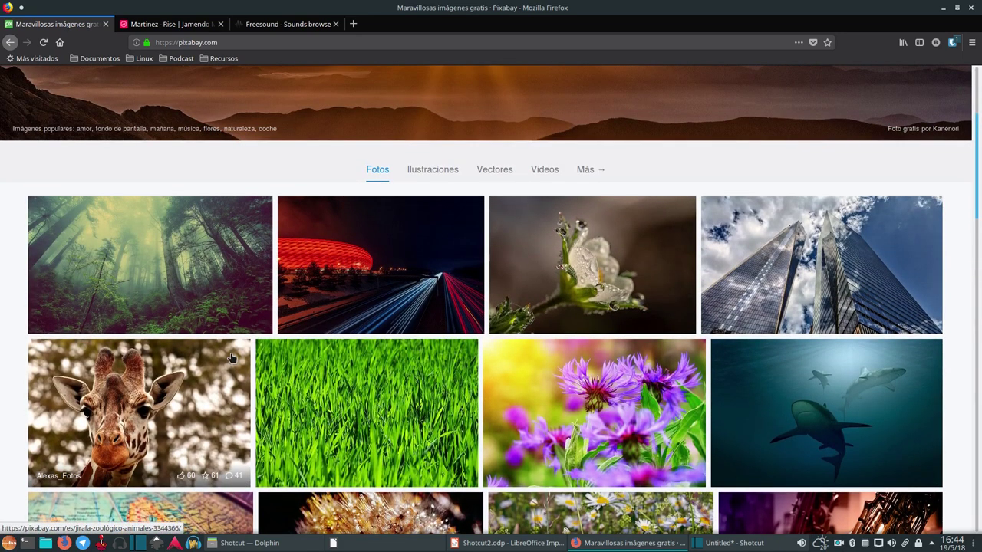
View Pixabay's Ilustraciones category and browse the images in its Vectores category
left_click(418, 168)
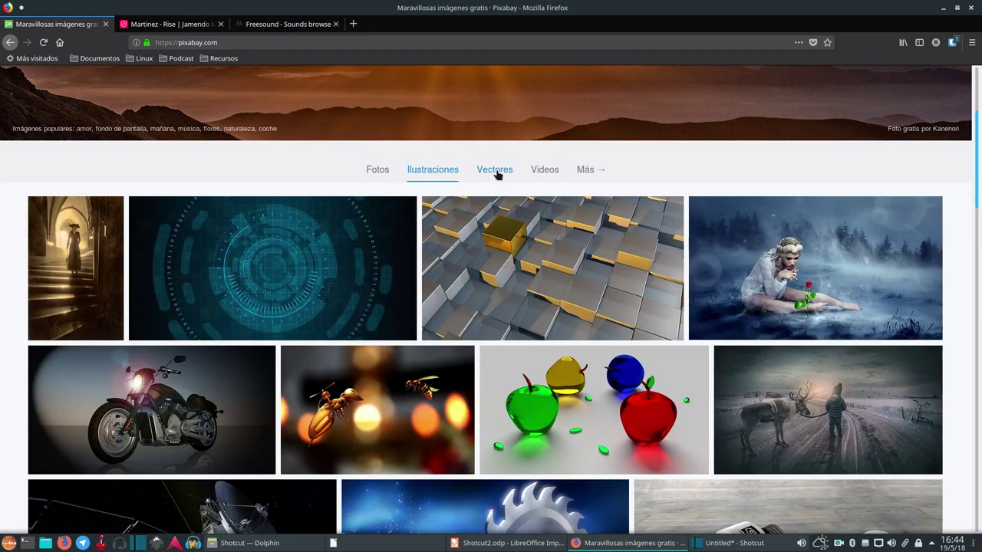
left_click(496, 175)
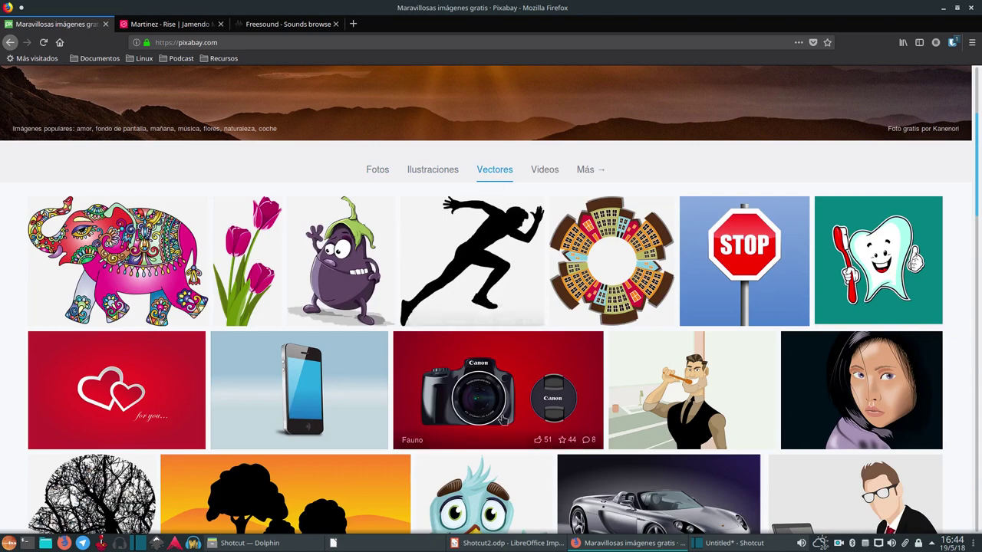
scroll(344, 309, "down", 5)
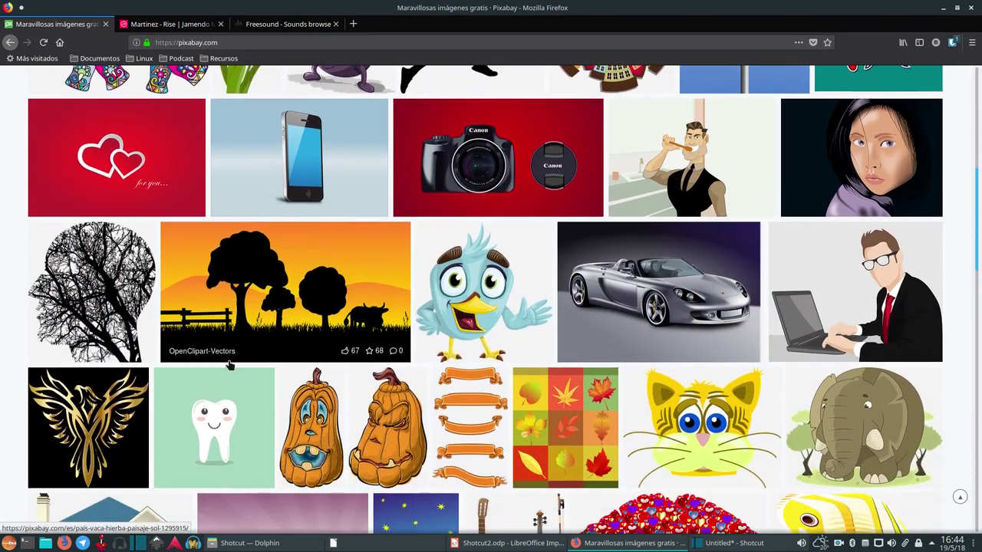
scroll(228, 365, "up", 5)
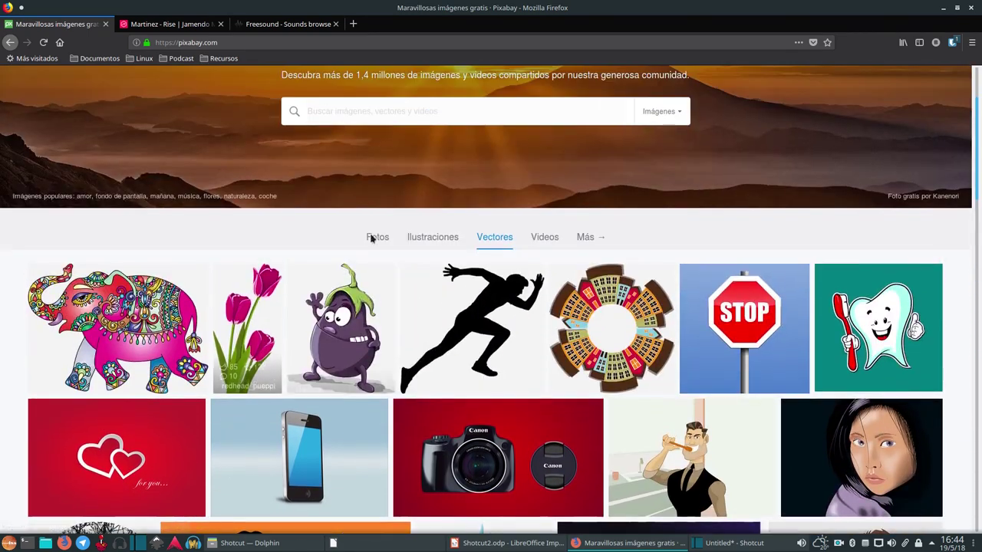
Show Pixabay's Videos category and preview the first video, of snowy trees seen from above
left_click(546, 240)
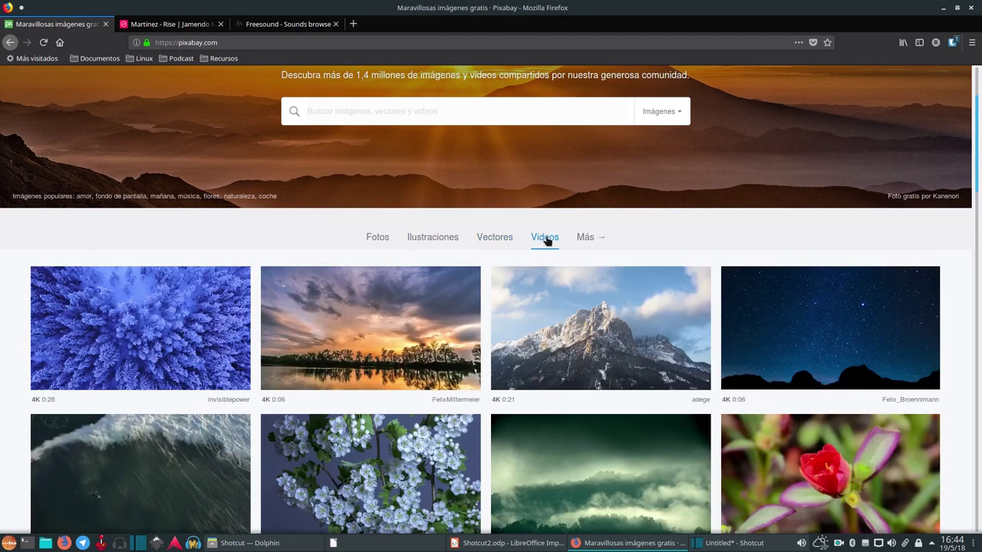
scroll(546, 241, "down", 2)
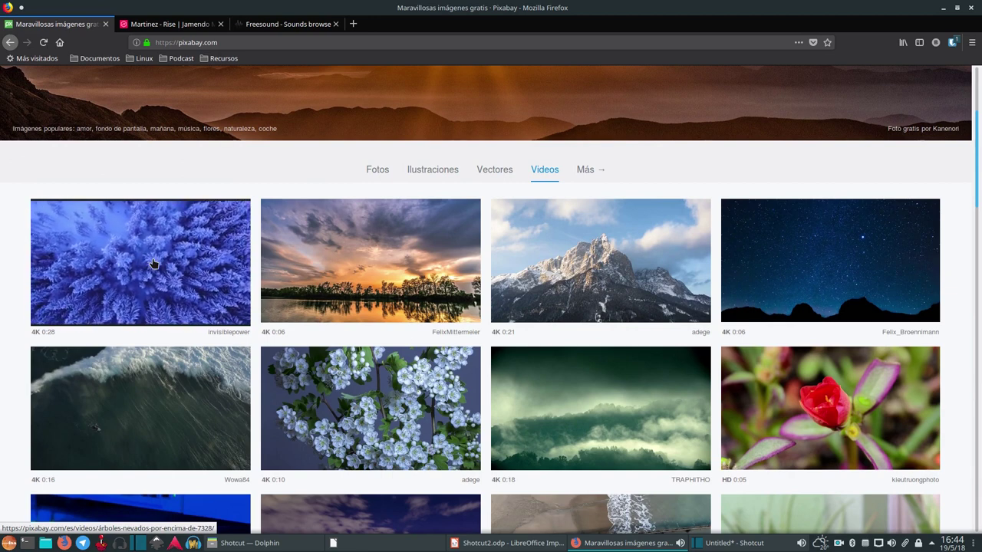
Preview the starry sky video and the glowing atom video in Pixabay's Videos category
mouse_move(825, 253)
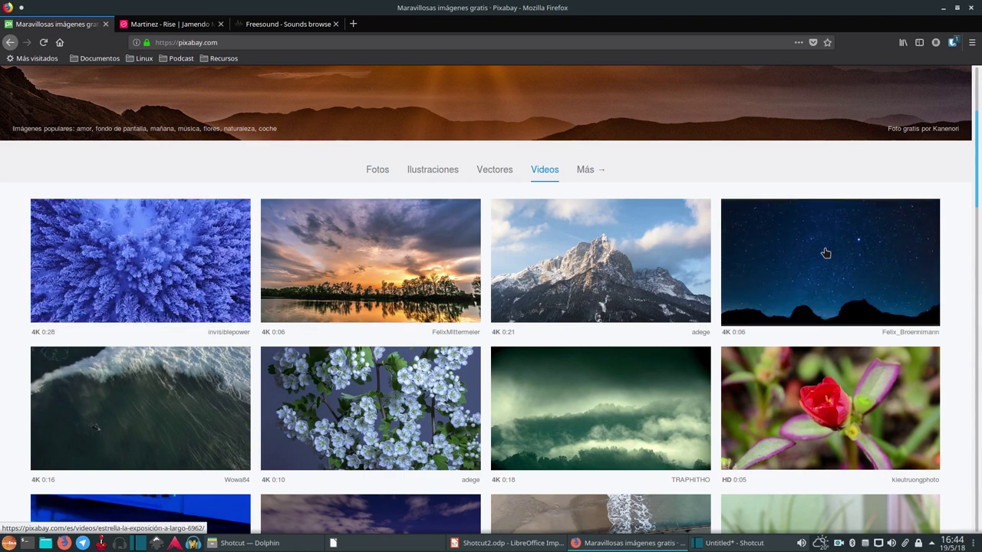
scroll(183, 324, "down", 5)
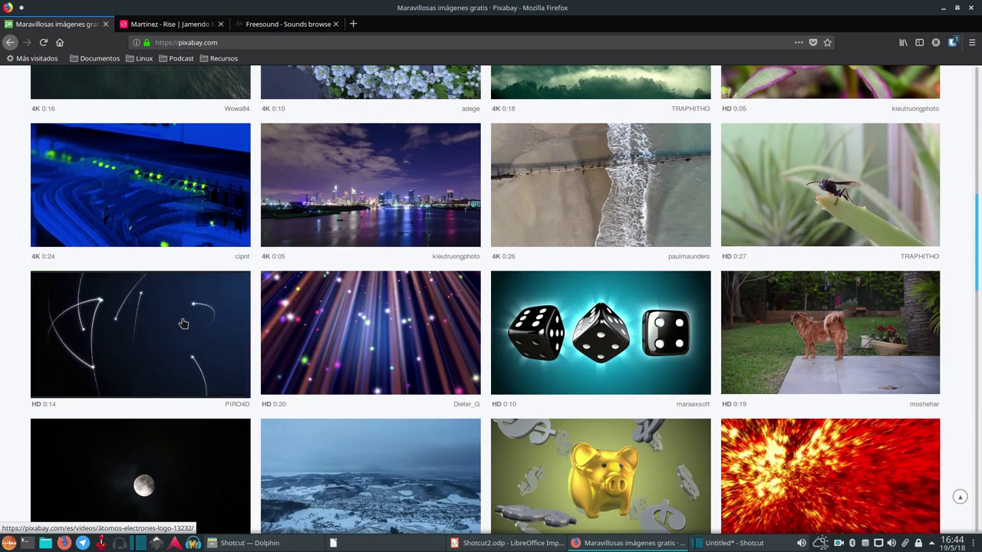
mouse_move(196, 196)
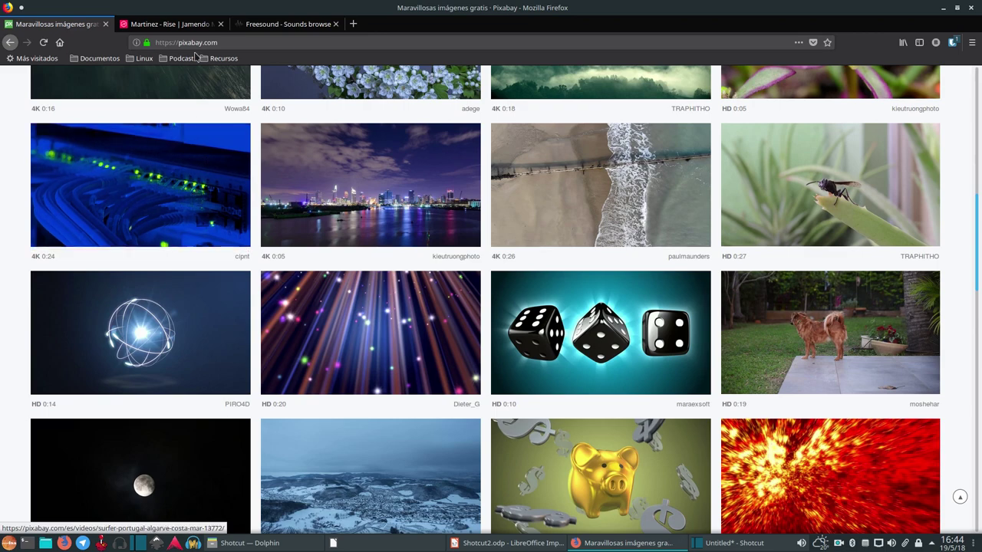
Show the Jamendo page of the track Rise and look over its comments and credits
left_click(200, 25)
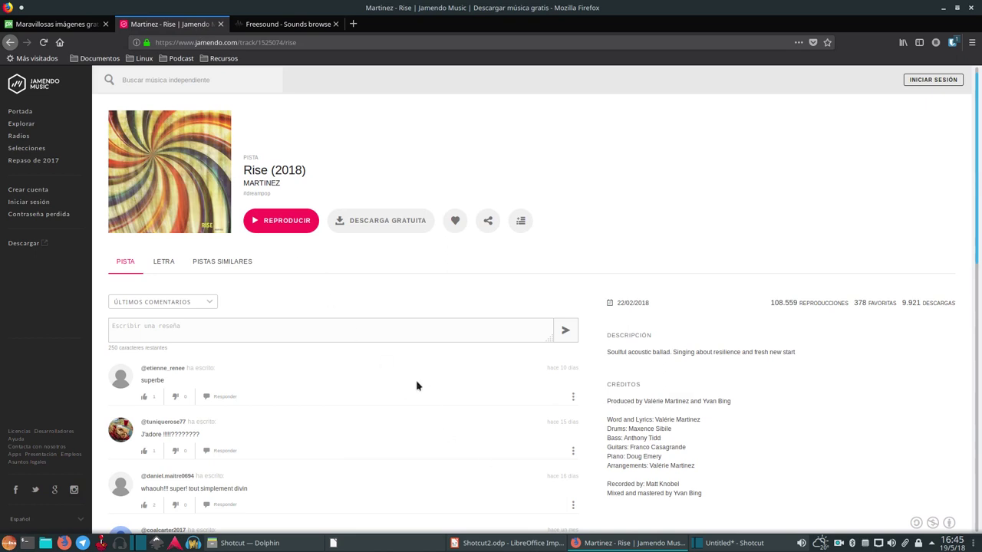
scroll(415, 380, "down", 4)
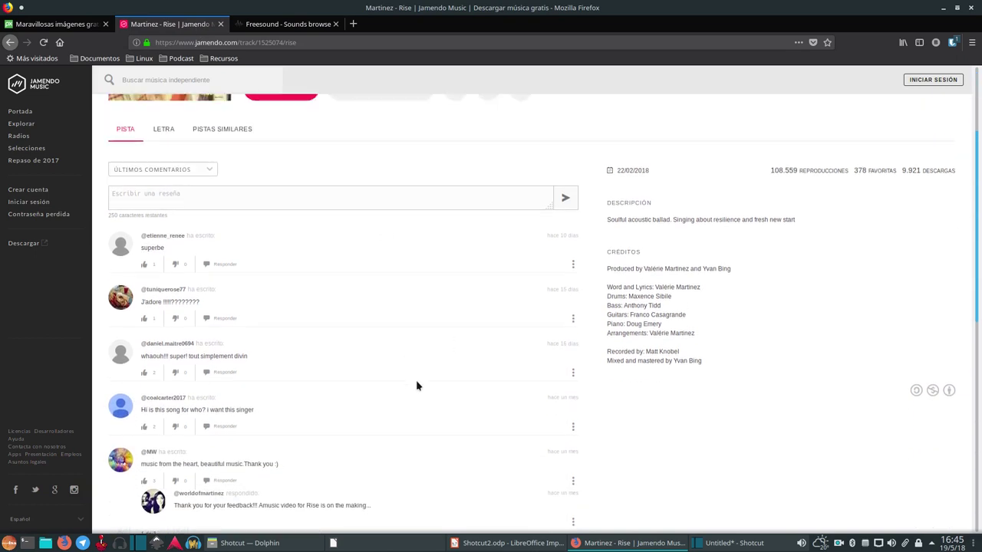
scroll(416, 380, "up", 4)
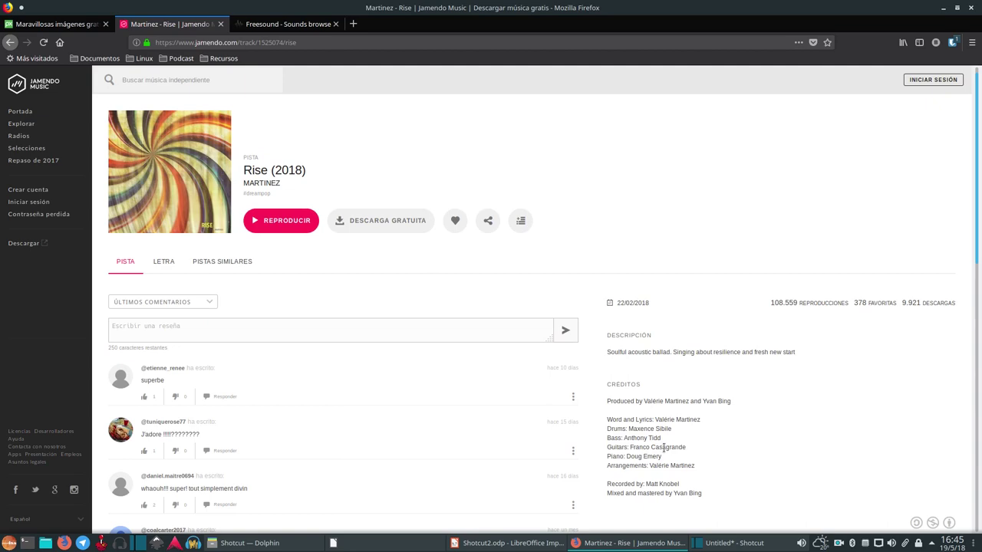
Return to Jamendo's start page, open the track These Days and examine its Creative Commons licence symbols
left_click(9, 42)
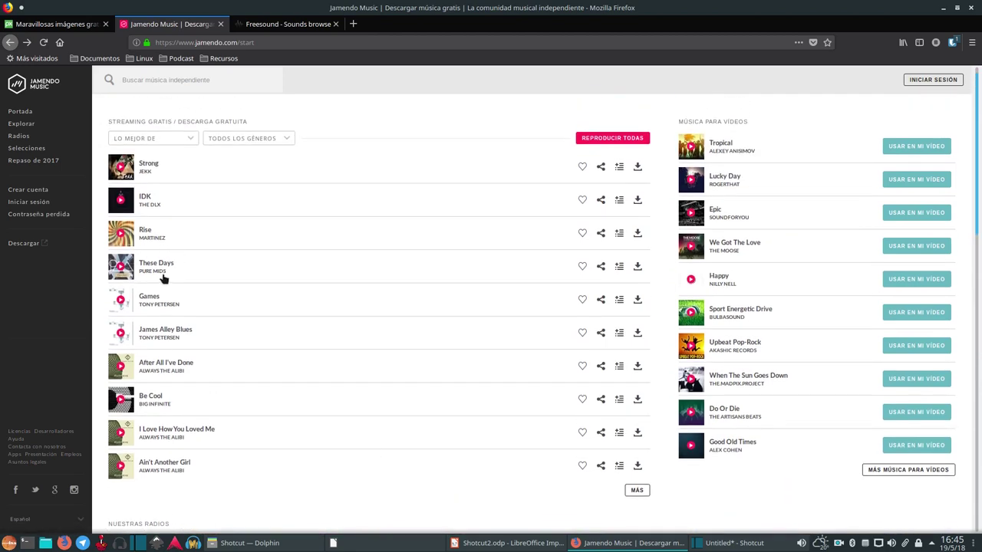
left_click(157, 269)
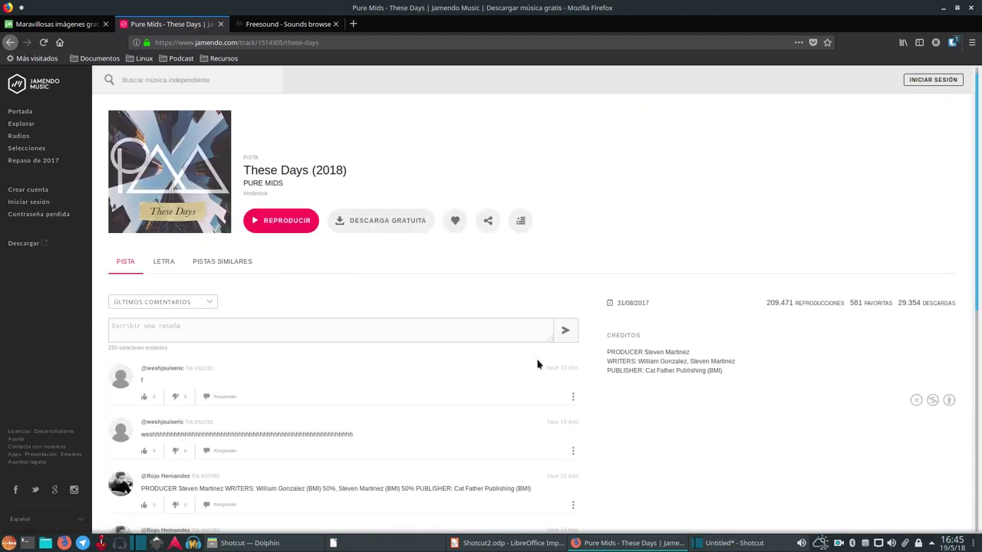
scroll(772, 401, "down", 3)
scroll(772, 401, "up", 2)
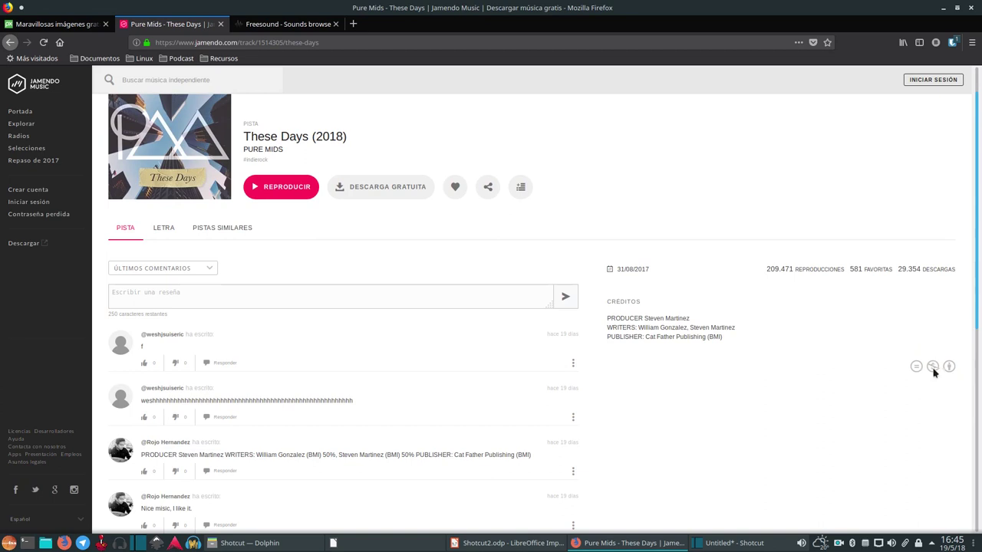
mouse_move(937, 369)
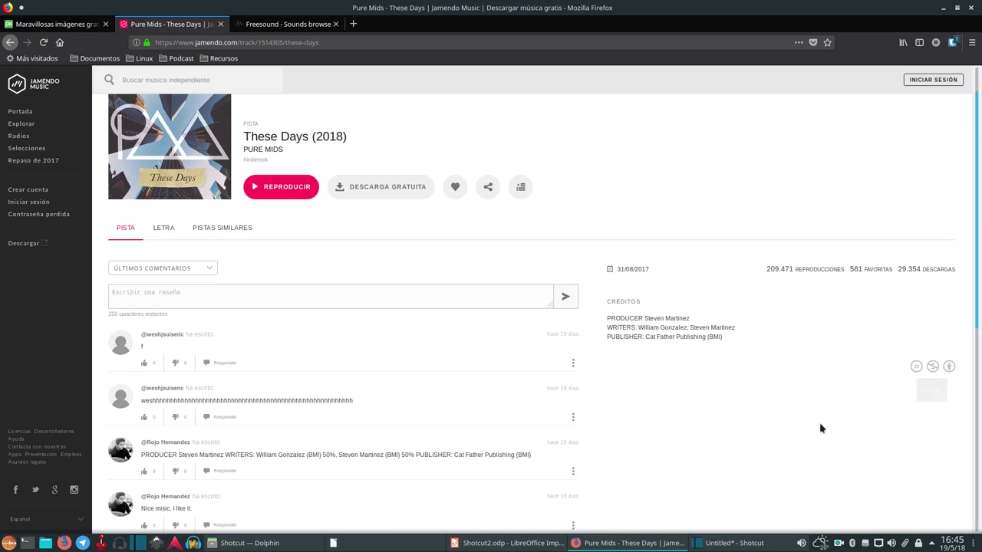
scroll(815, 428, "up", 1)
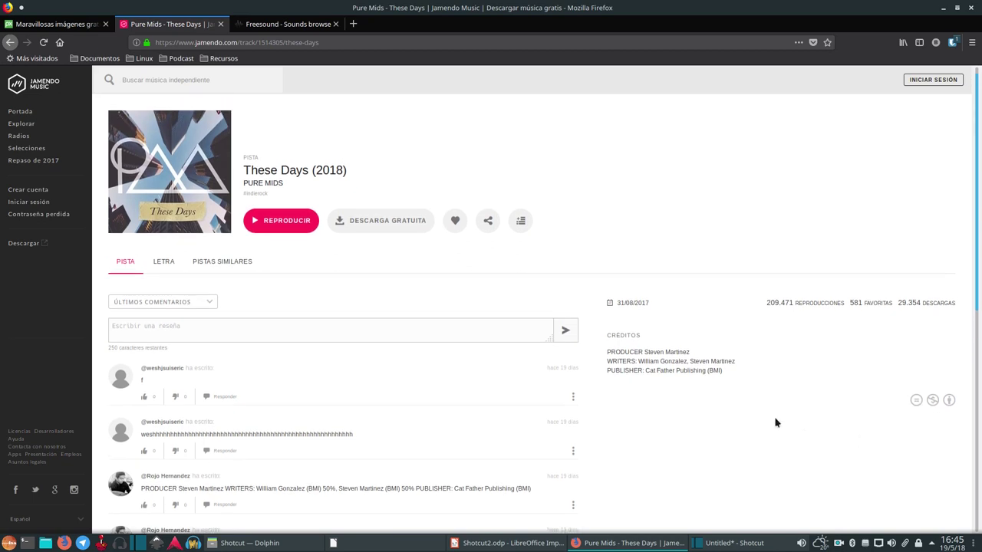
Go back to Jamendo's track list and open Rise to review its licence symbols and free download option
left_click(11, 43)
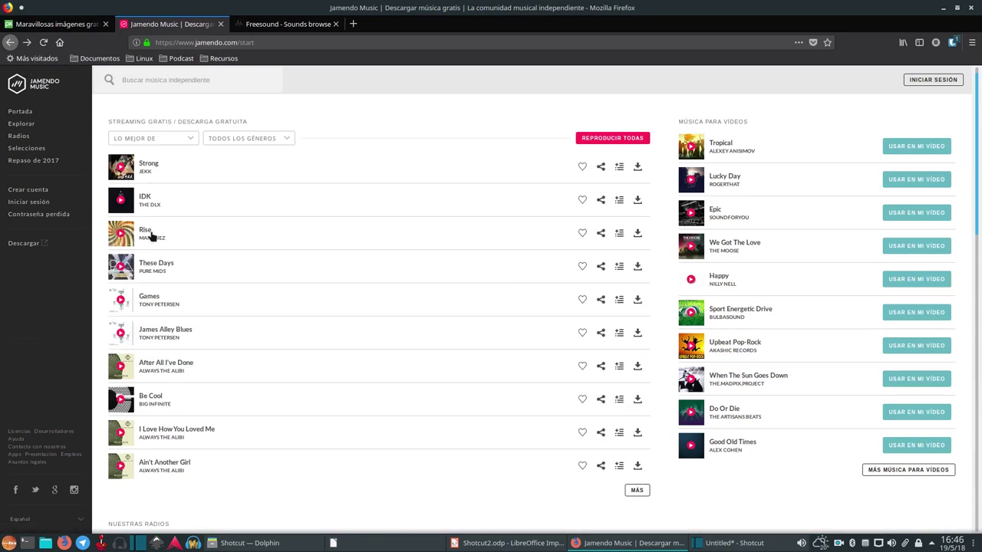
left_click(155, 239)
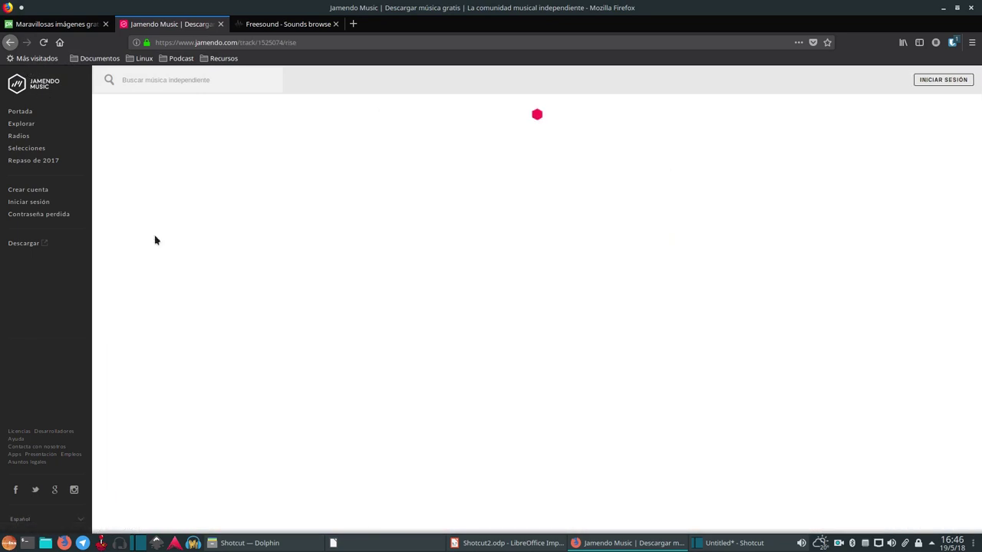
scroll(453, 285, "down", 5)
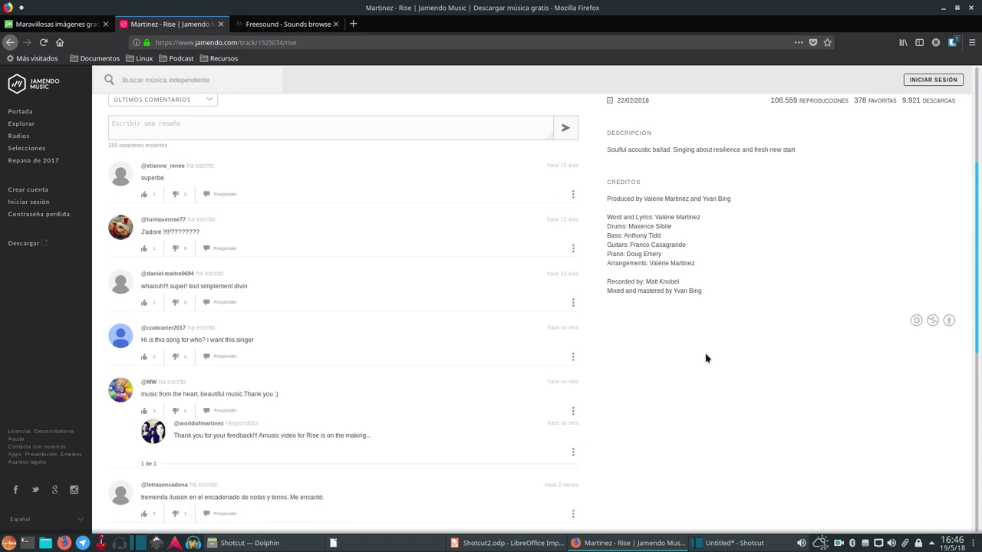
scroll(705, 358, "up", 5)
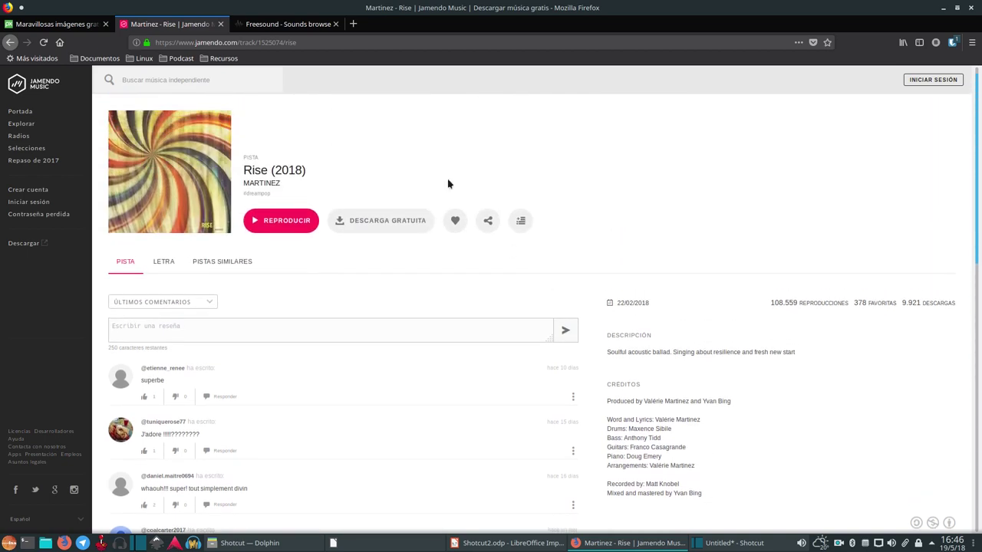
Switch to the Freesound page and look over its random sound of the day and latest sounds
left_click(310, 24)
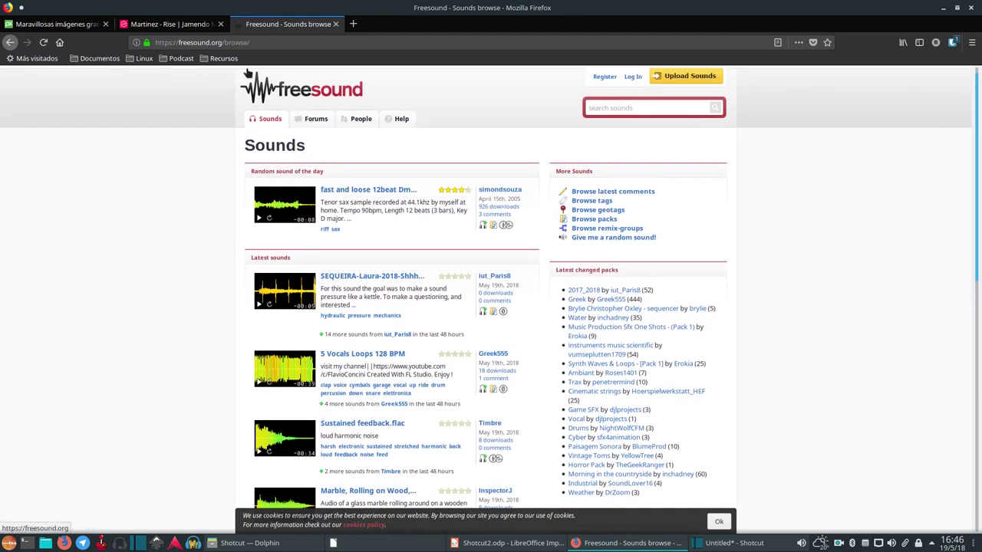
scroll(219, 273, "down", 3)
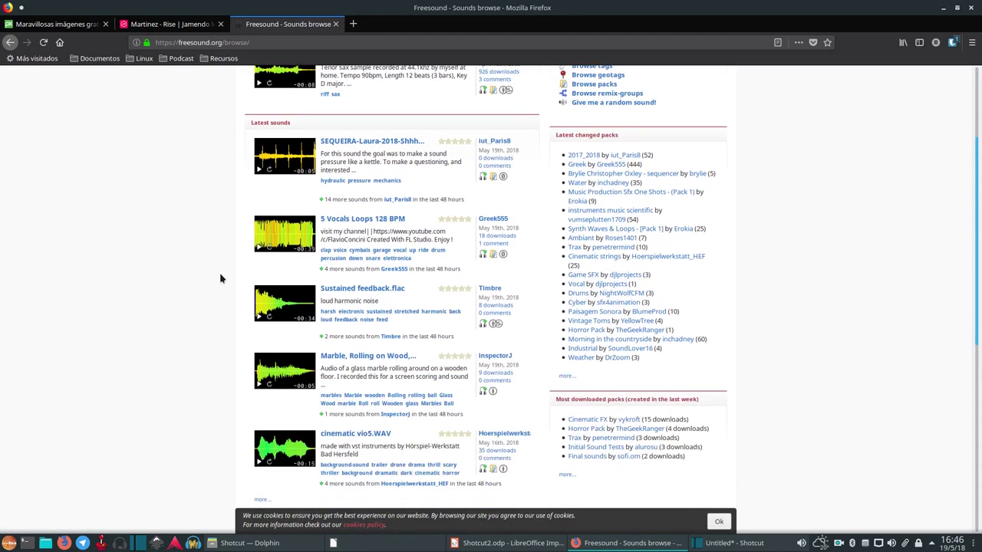
scroll(220, 273, "down", 3)
scroll(219, 272, "up", 4)
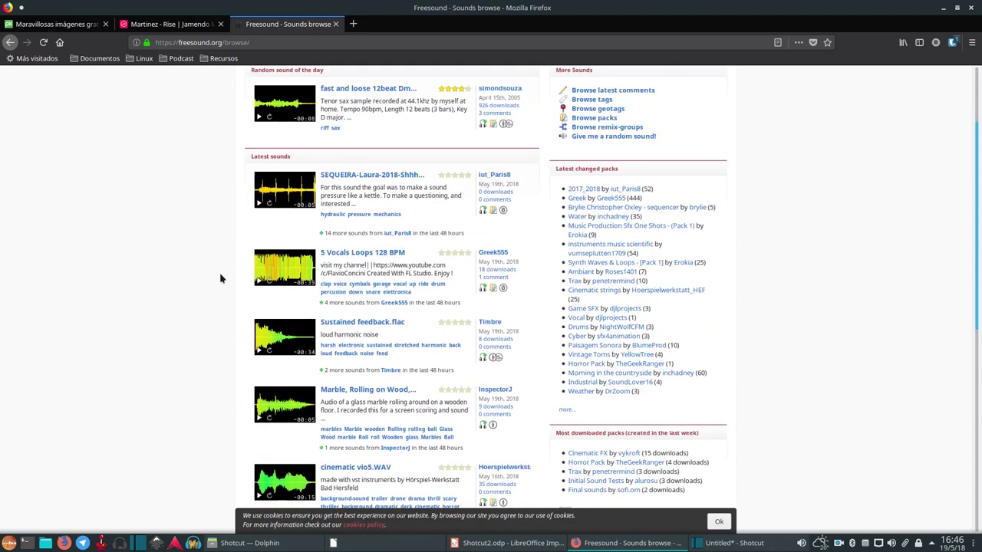
scroll(219, 272, "up", 3)
scroll(220, 273, "down", 3)
scroll(220, 273, "up", 3)
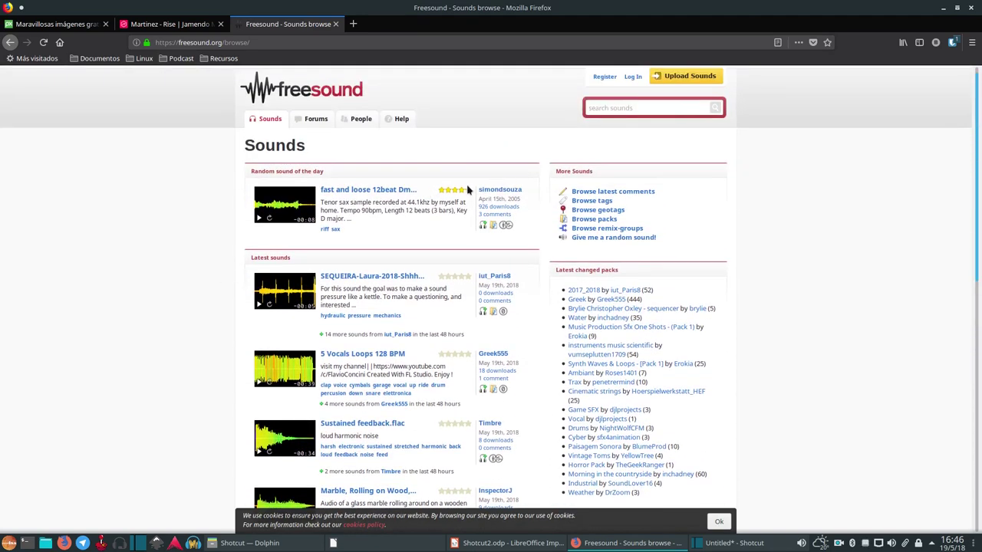
Examine Freesound's browse page down to the most downloaded sounds, including the waveforms, tags and licence symbols
scroll(159, 280, "down", 14)
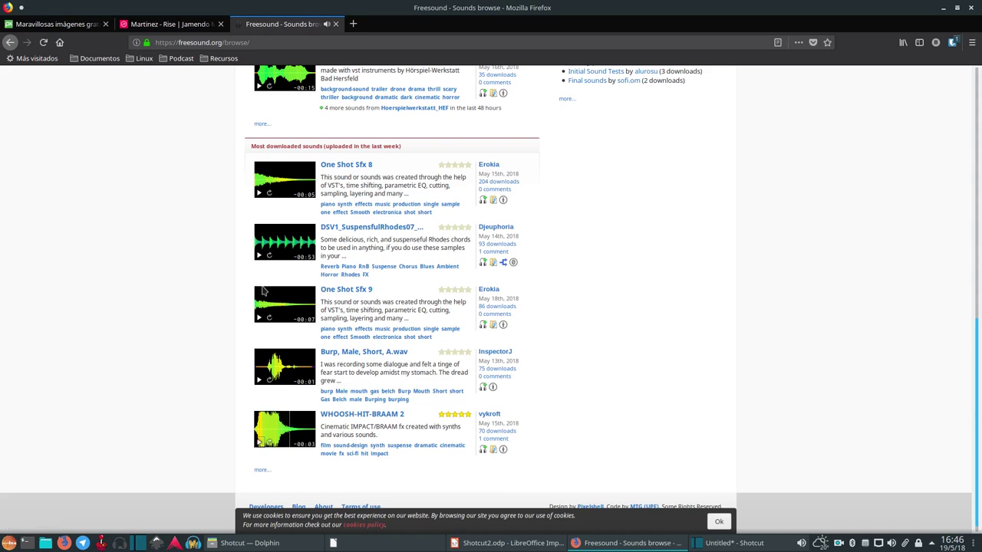
scroll(263, 290, "up", 3)
scroll(263, 290, "up", 12)
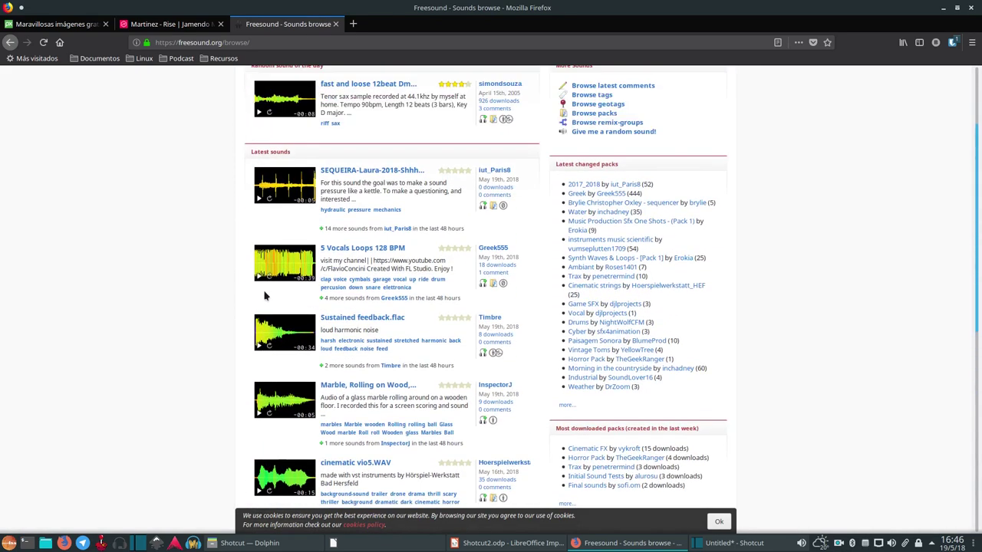
scroll(263, 297, "down", 15)
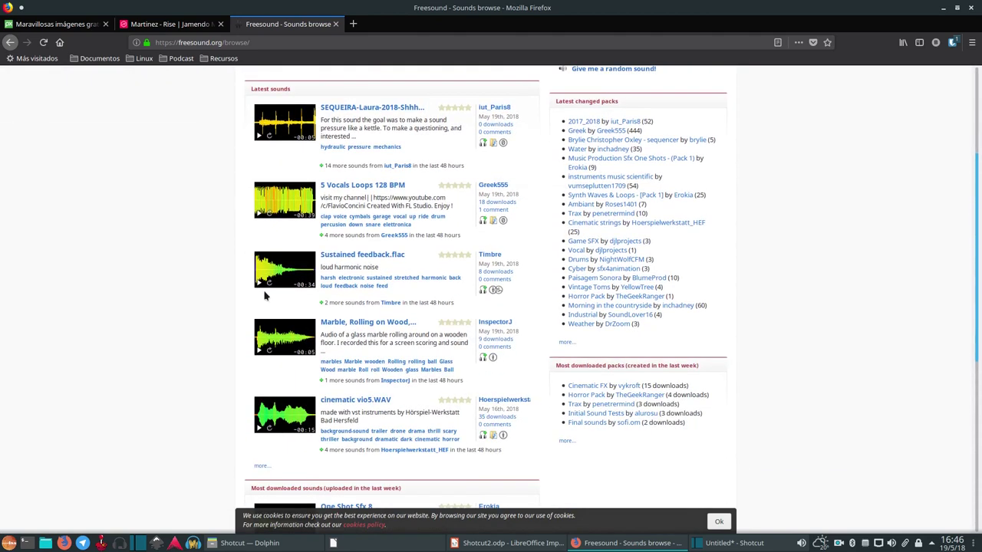
scroll(264, 296, "up", 12)
scroll(263, 296, "up", 3)
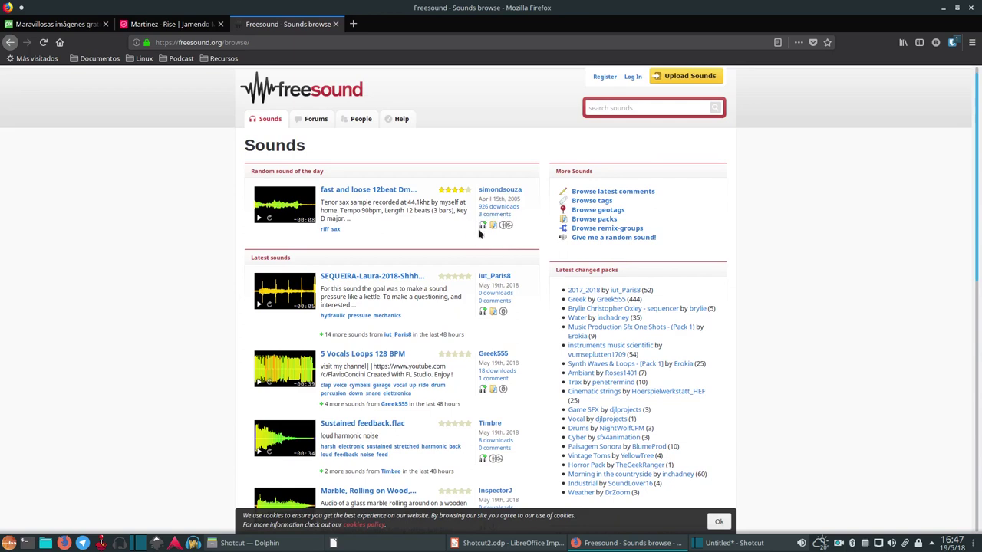
scroll(497, 329, "down", 2)
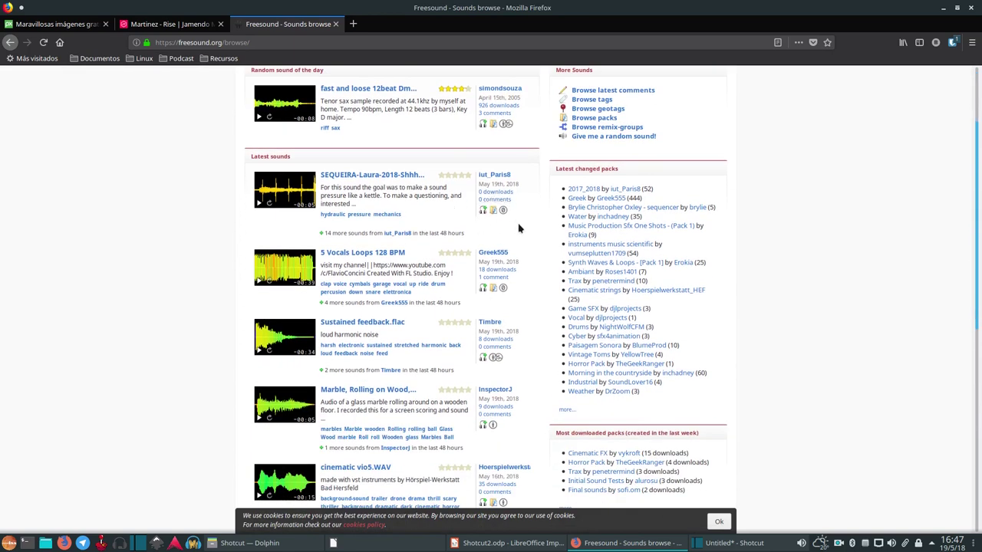
scroll(522, 227, "down", 5)
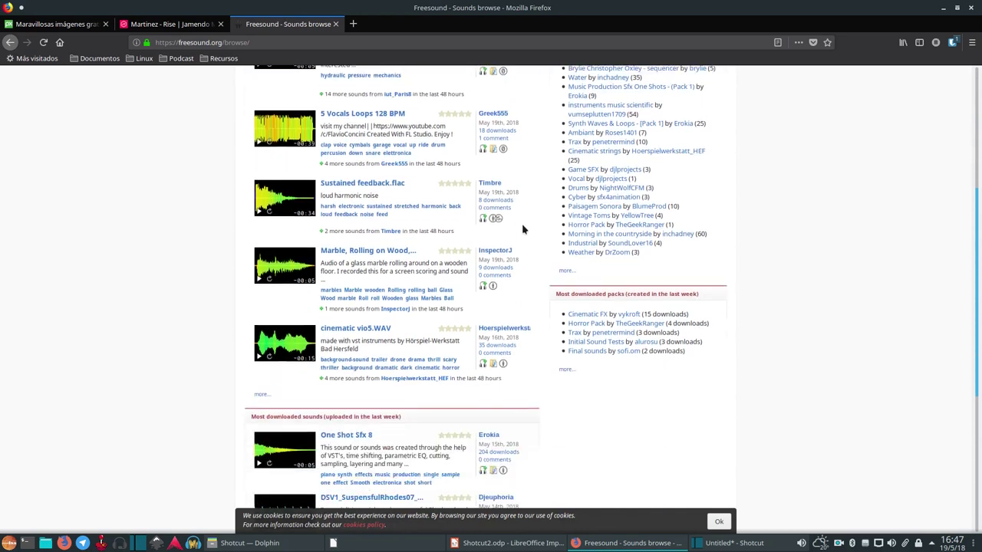
scroll(522, 228, "down", 1)
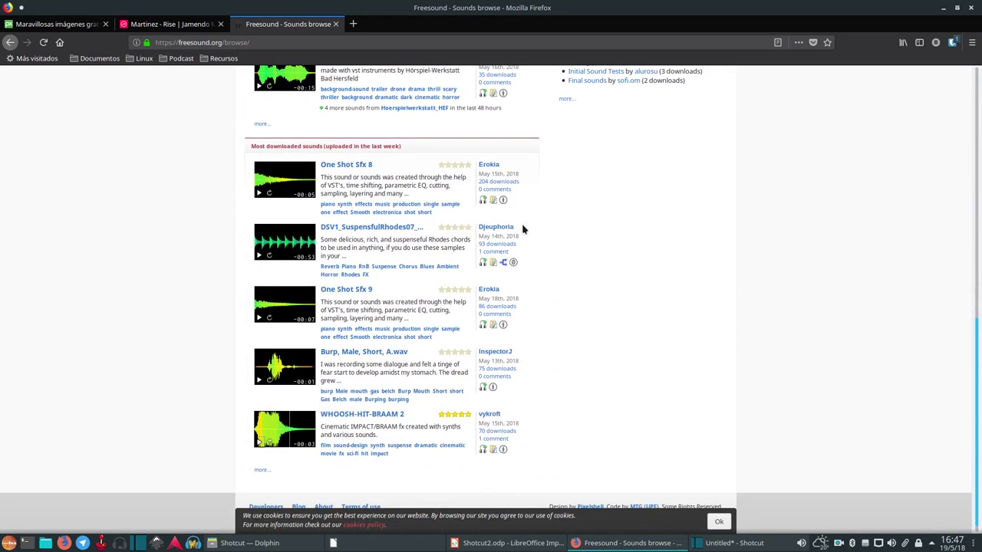
scroll(523, 228, "up", 5)
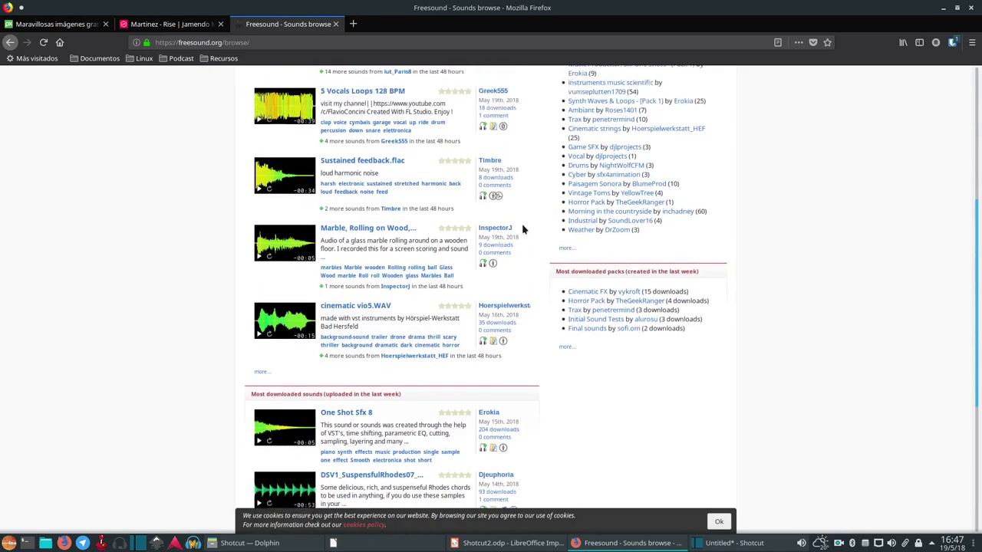
Switch to the running Impress slideshow and advance from the Línea de tiempo slide to the course outline slide
mouse_move(1, 2)
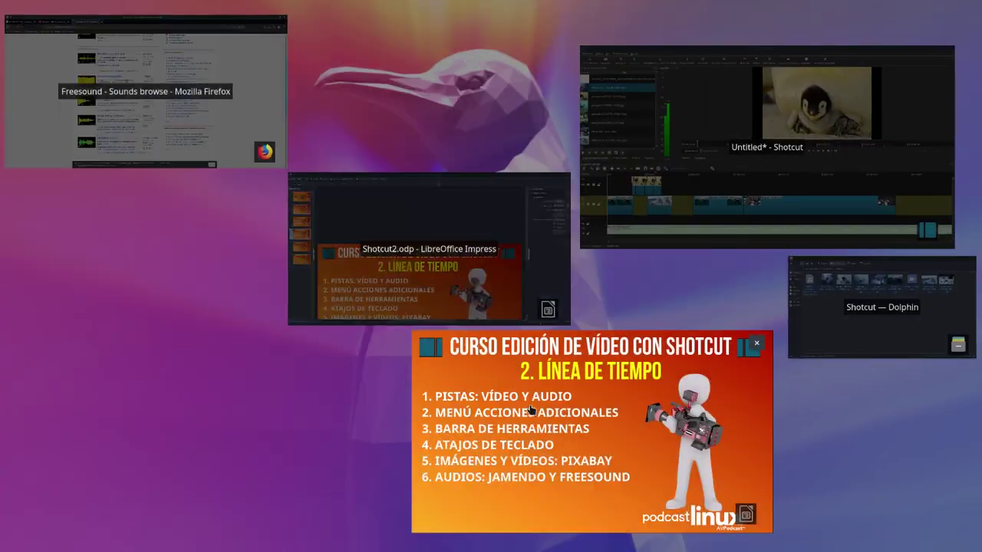
left_click(530, 411)
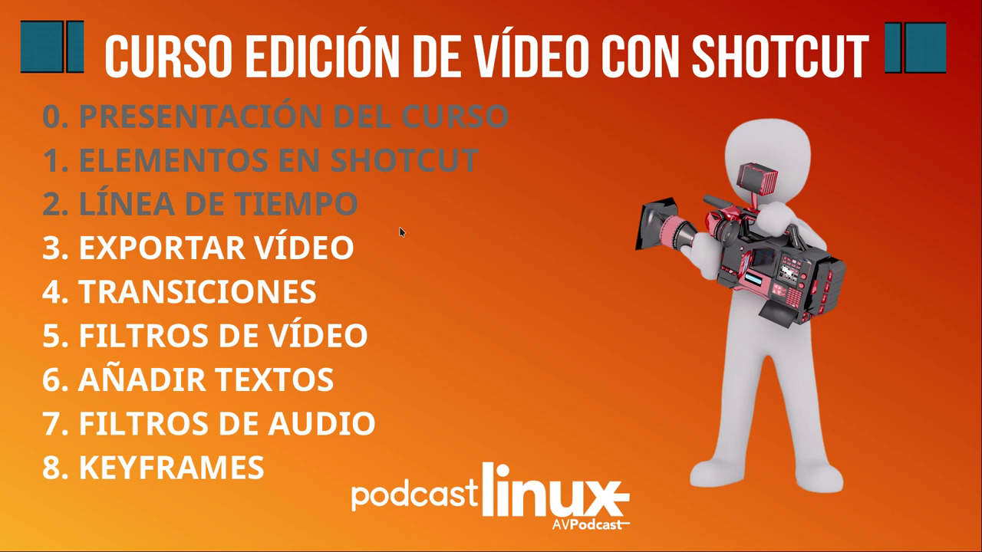
Show the penguin project in Shotcut once more and return to the course outline slide
mouse_move(1, 1)
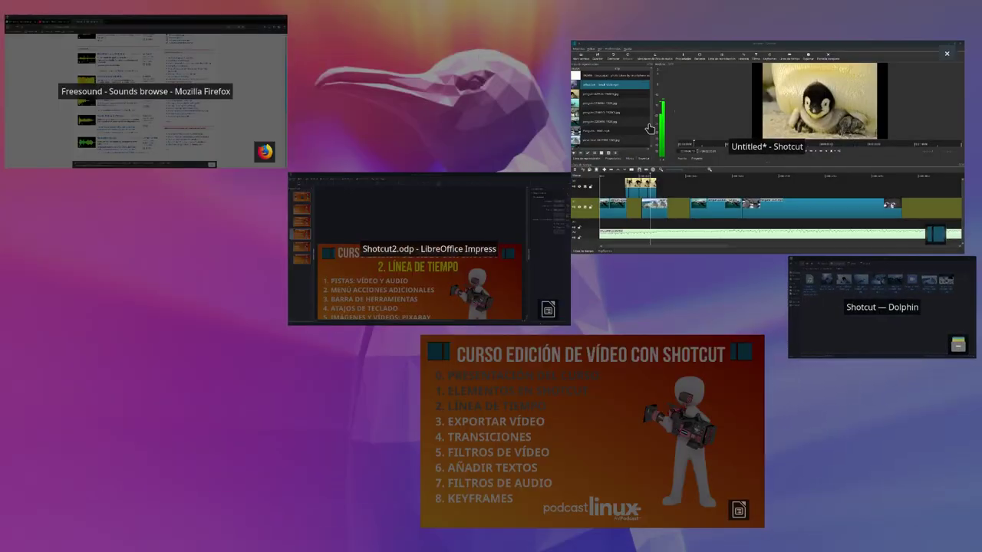
left_click(650, 128)
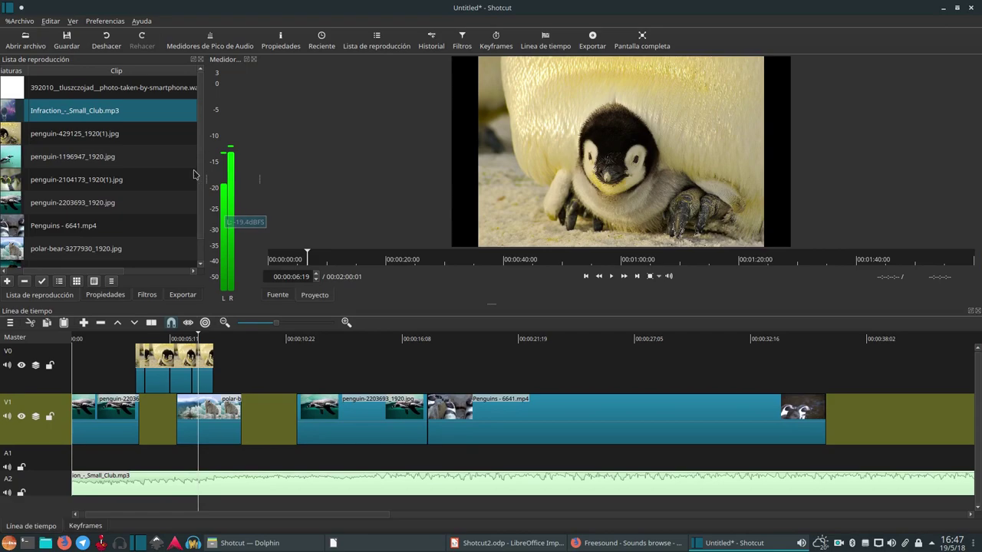
mouse_move(1, 1)
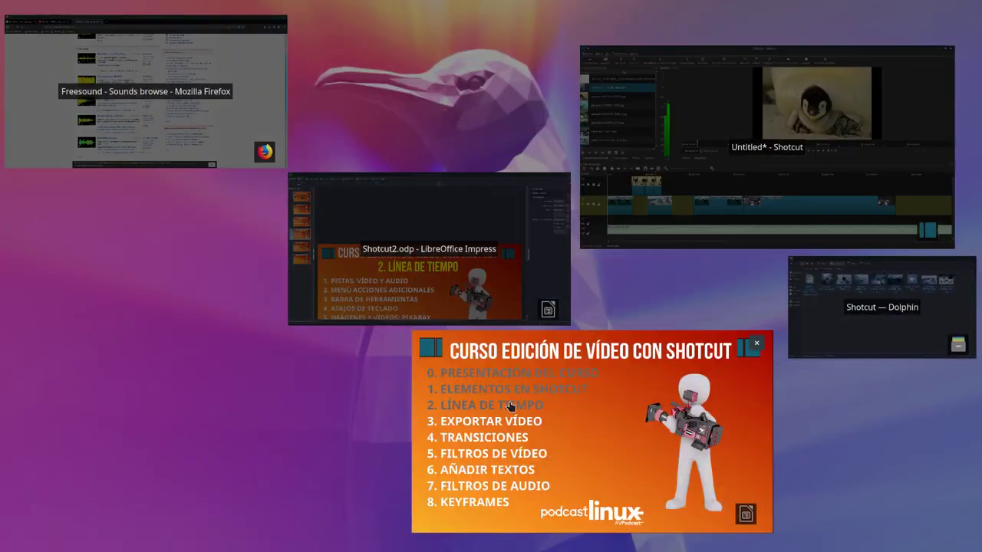
left_click(510, 407)
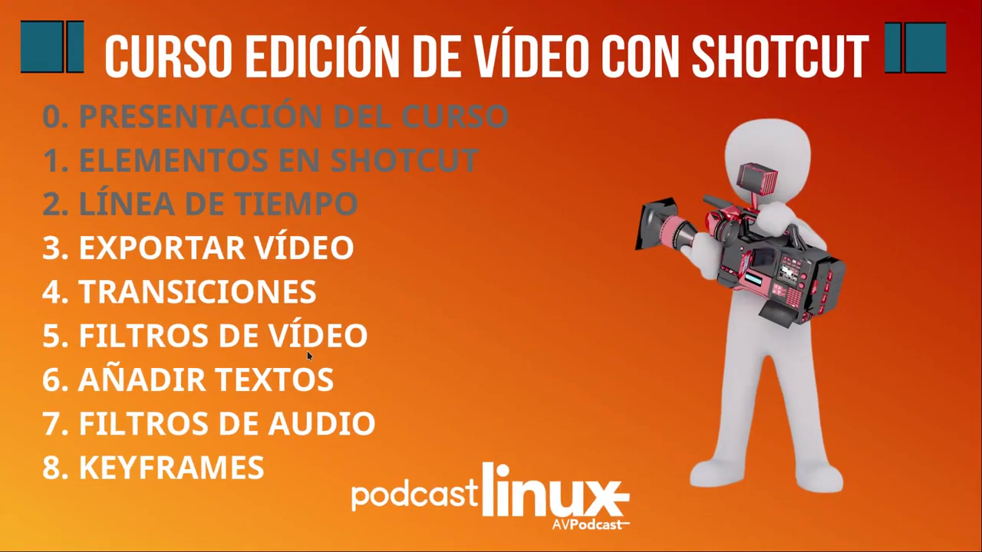